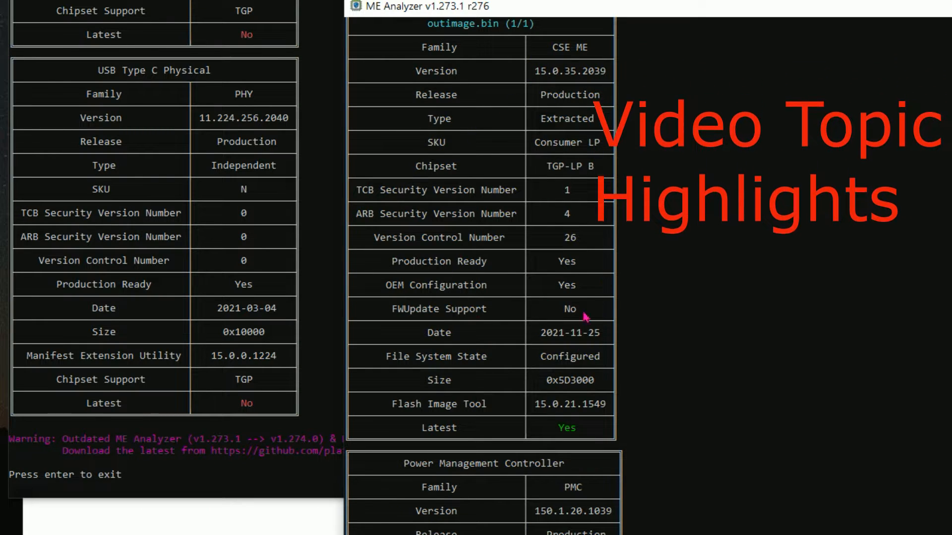
Examine the analysis report of outimage.bin from the CSE ME table through the PMC, PCHC and USB Type C Physical tables
{"action": "scroll", "coordinate": [565, 307], "scroll_direction": "down", "scroll_amount": 5}
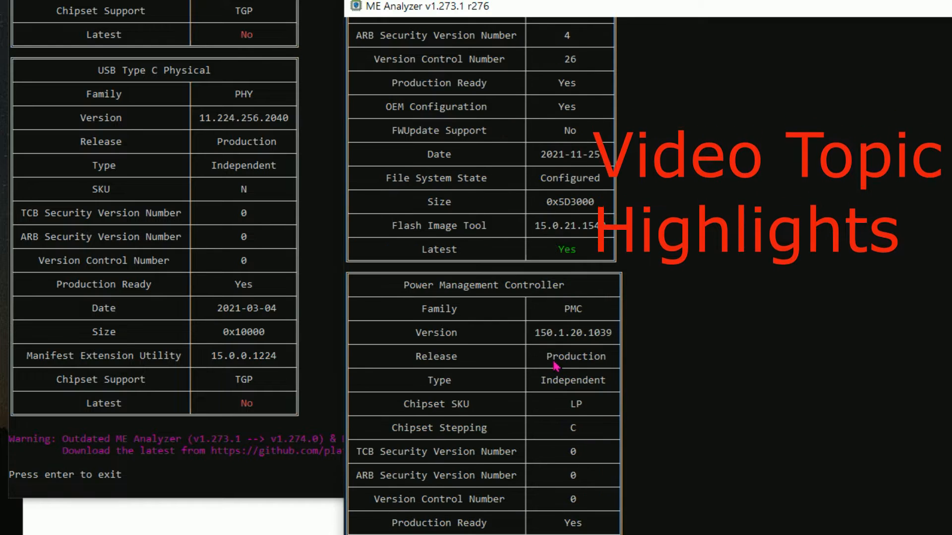
{"action": "scroll", "coordinate": [558, 362], "scroll_direction": "down", "scroll_amount": 2}
{"action": "scroll", "coordinate": [565, 283], "scroll_direction": "down", "scroll_amount": 10}
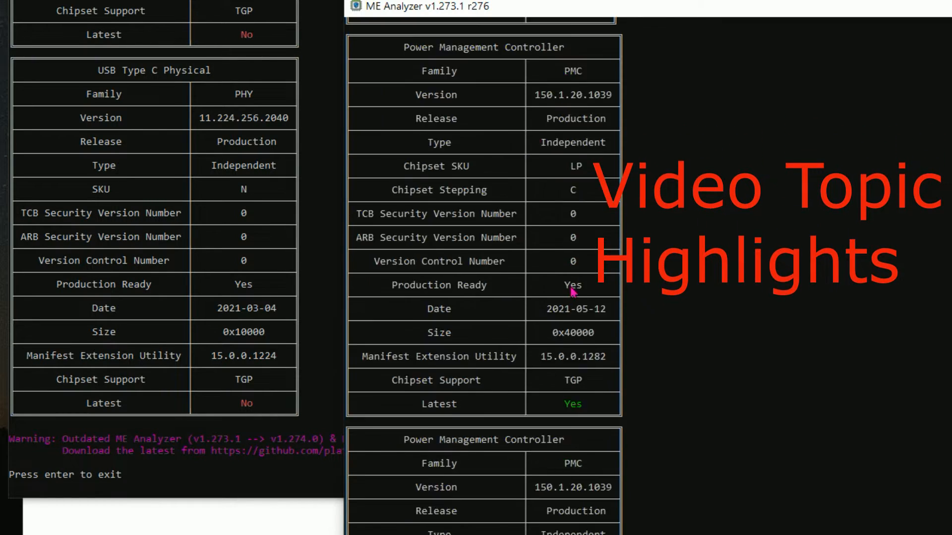
{"action": "scroll", "coordinate": [572, 296], "scroll_direction": "down", "scroll_amount": 9}
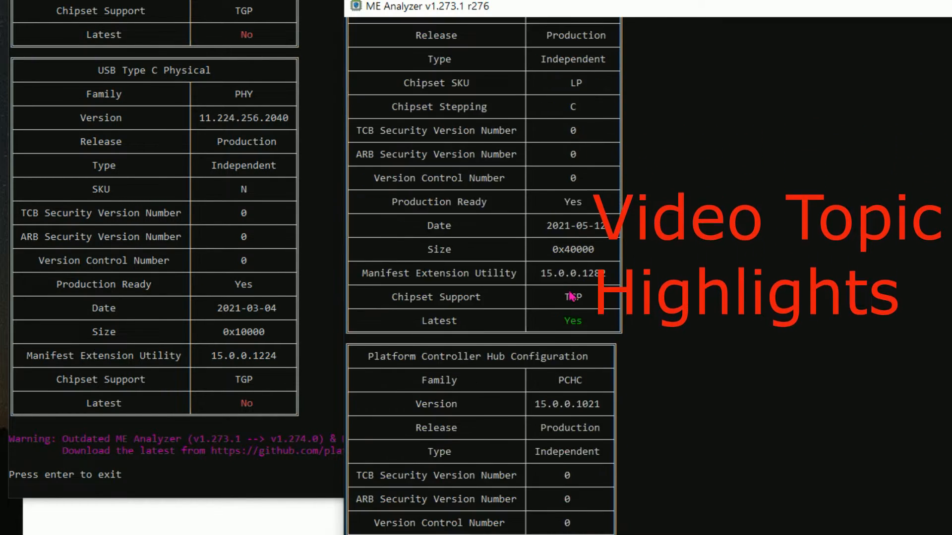
{"action": "scroll", "coordinate": [572, 387], "scroll_direction": "down", "scroll_amount": 7}
{"action": "scroll", "coordinate": [574, 385], "scroll_direction": "down", "scroll_amount": 3}
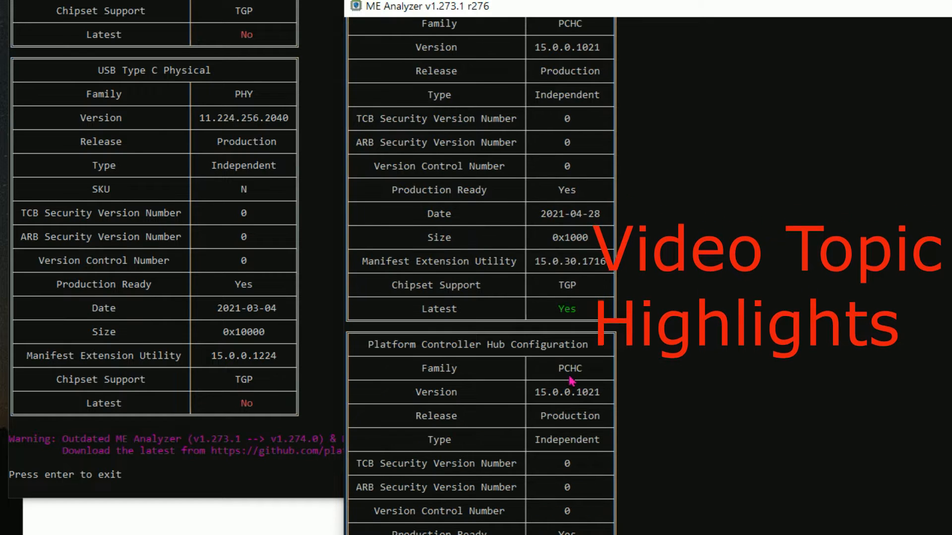
{"action": "scroll", "coordinate": [567, 377], "scroll_direction": "down", "scroll_amount": 7}
{"action": "scroll", "coordinate": [569, 382], "scroll_direction": "down", "scroll_amount": 20}
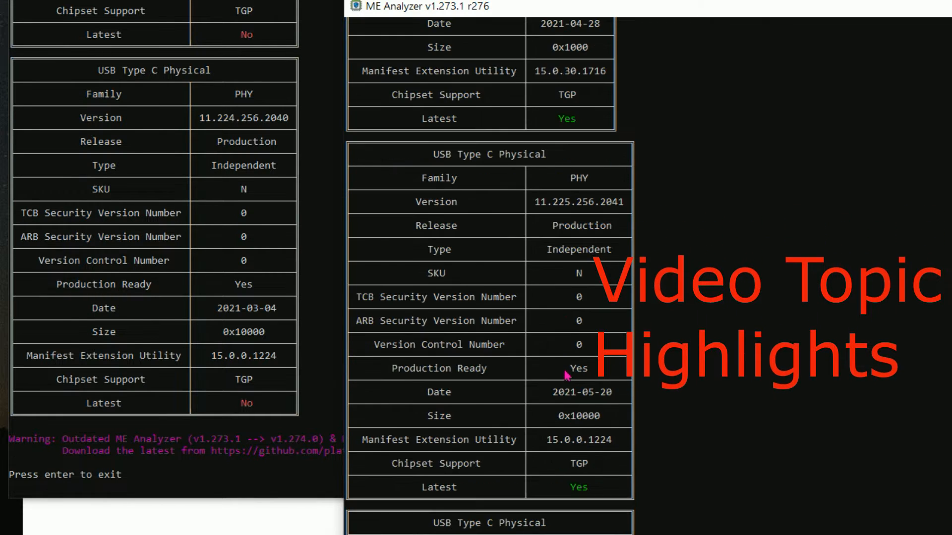
{"action": "scroll", "coordinate": [568, 363], "scroll_direction": "down", "scroll_amount": 2}
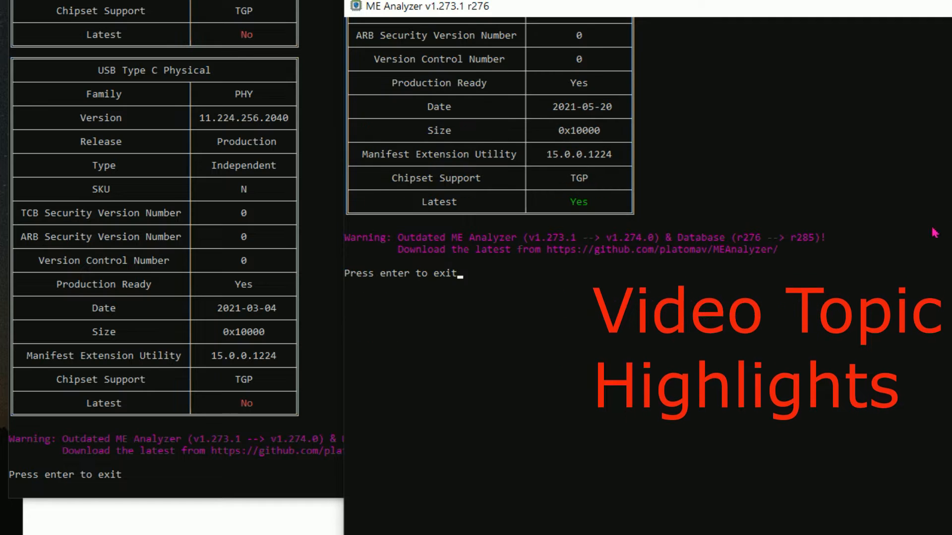
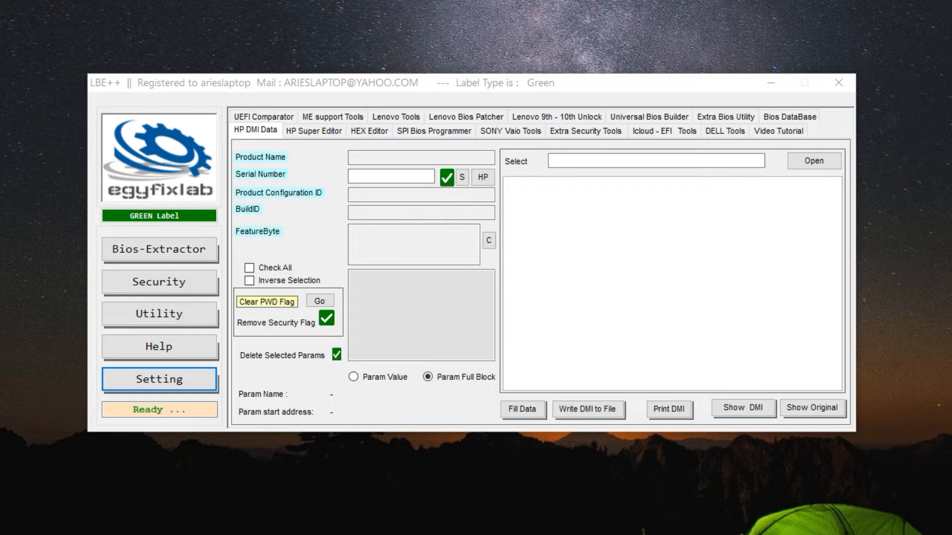
Switch to Telegram to view the chat discussing the Latitude_5420_1.17.2.exe BIOS and its backup dump file
{"action": "key", "text": "alt+Tab"}
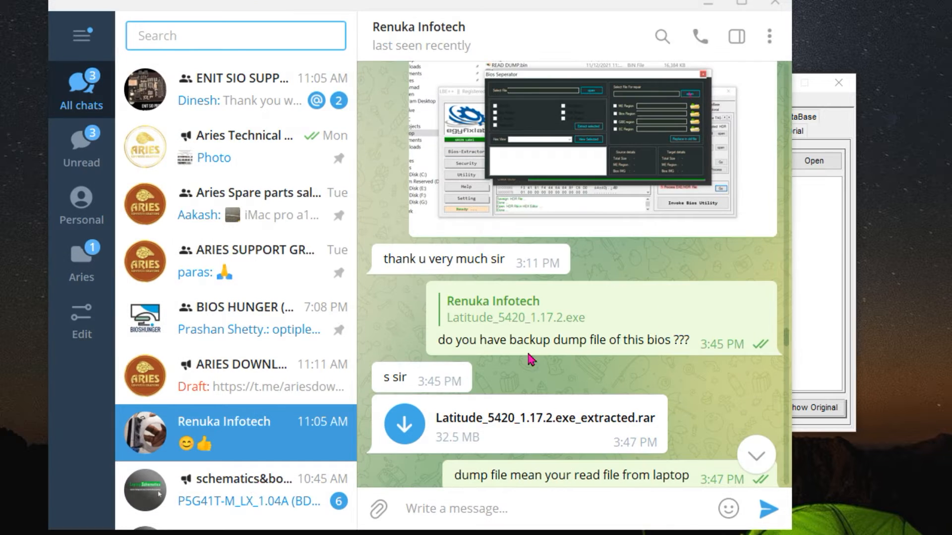
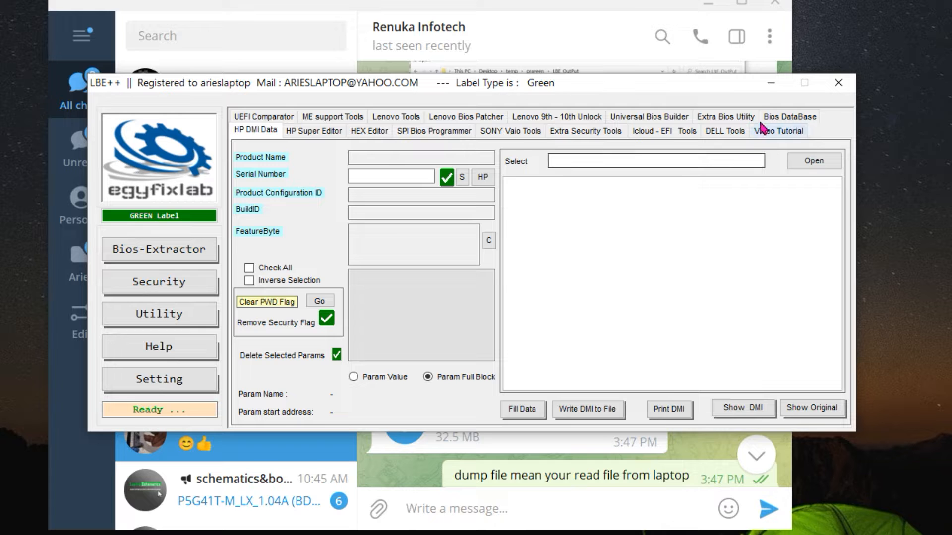
Examine the Dell Lattitude 5420 main GDF40 LA-K491P rev 2.0 1.13.1.bin dump and Latitude_5420_1.17.2.exe in their desktop temp subfolder
{"action": "left_click", "coordinate": [771, 83]}
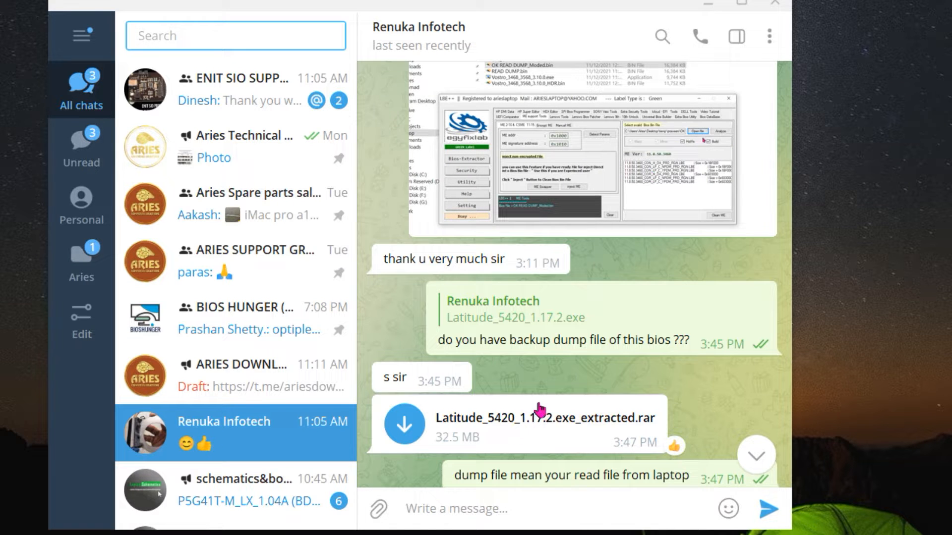
{"action": "key", "text": "alt+Tab"}
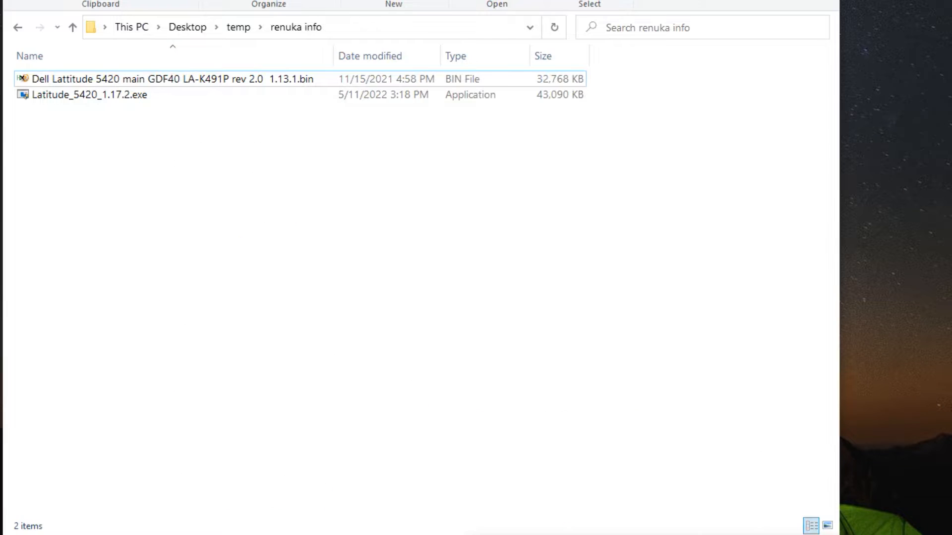
{"action": "left_click", "coordinate": [133, 81]}
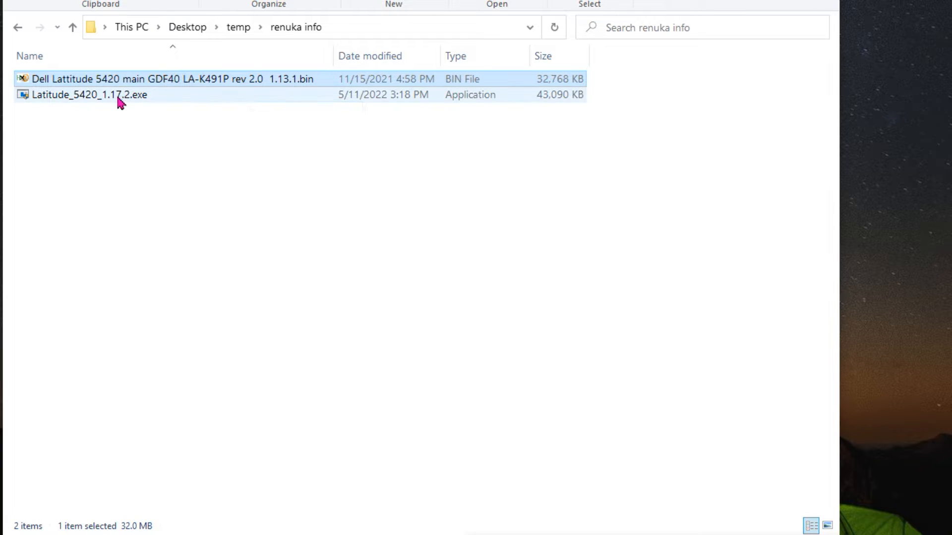
{"action": "left_click", "coordinate": [121, 102]}
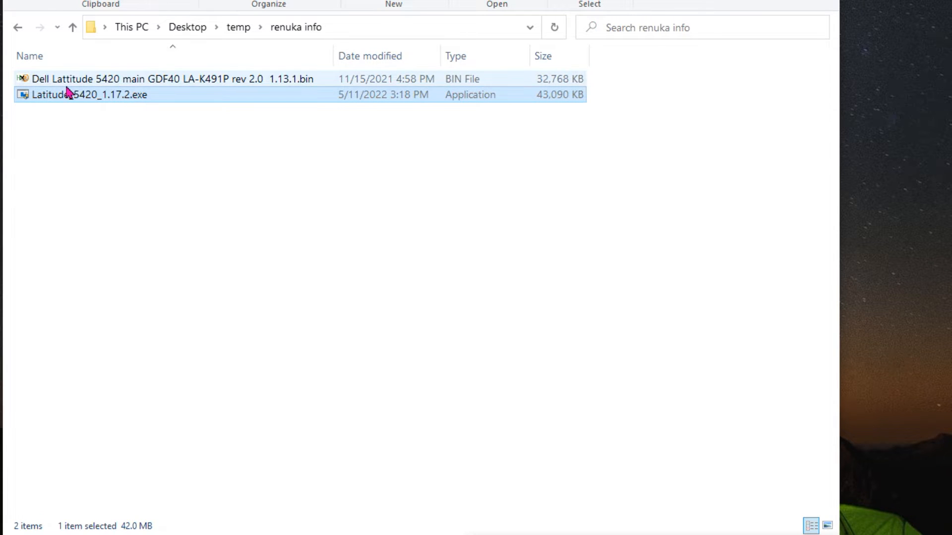
{"action": "left_click", "coordinate": [94, 84]}
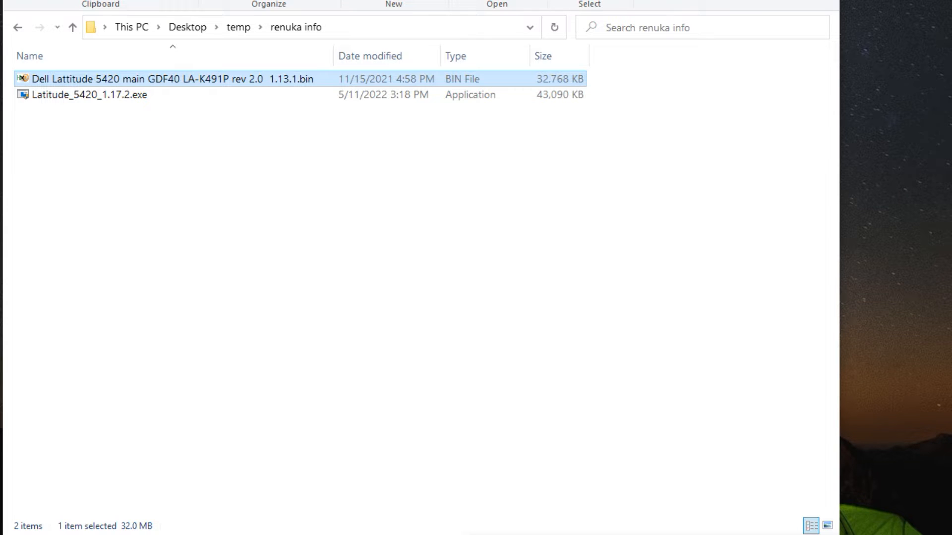
{"action": "left_click", "coordinate": [756, 0]}
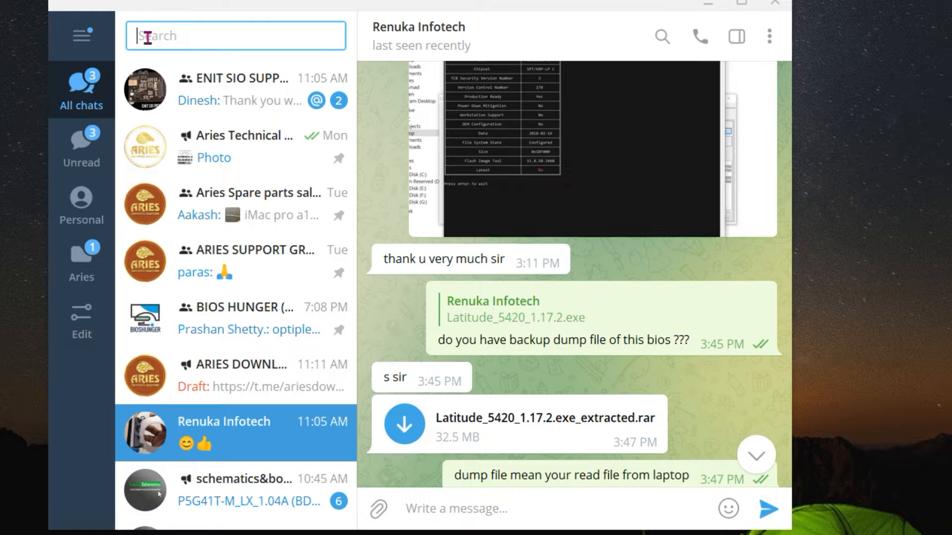
Search the Telegram chats for LATITUDE_5420 and view the BIOS ARCHIVE post with the Dell Latitude 5420 rev 2.0 1.13.1 zip
{"action": "type", "text": "LATITUDE_5420"}
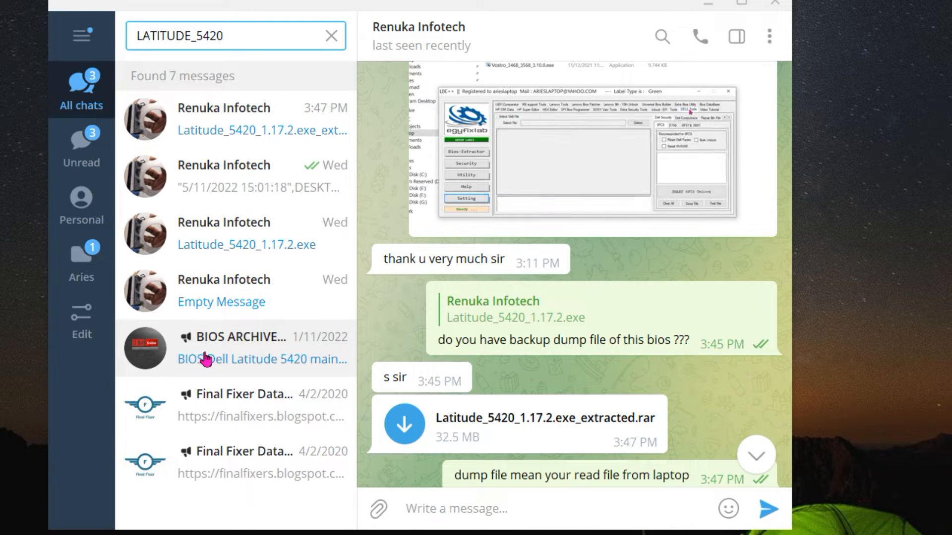
{"action": "left_click", "coordinate": [214, 358]}
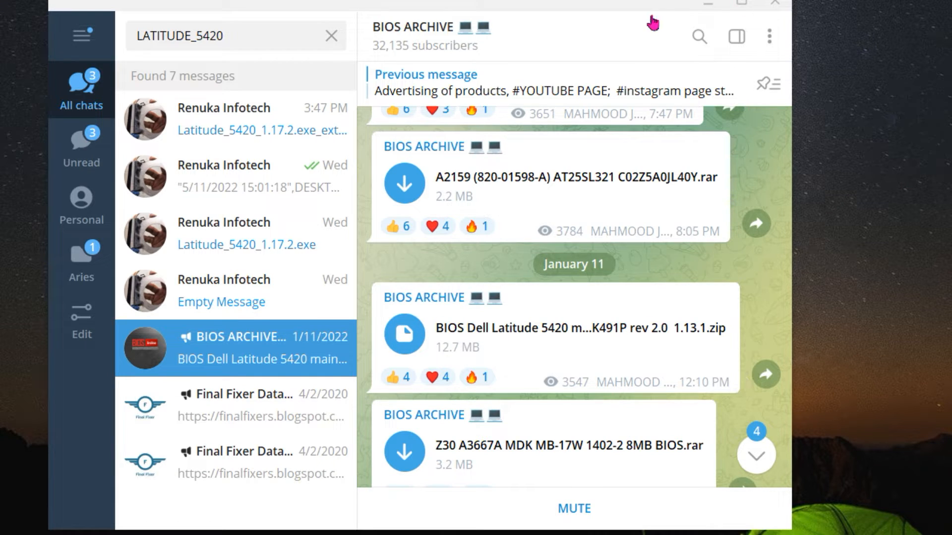
{"action": "left_click", "coordinate": [706, 7]}
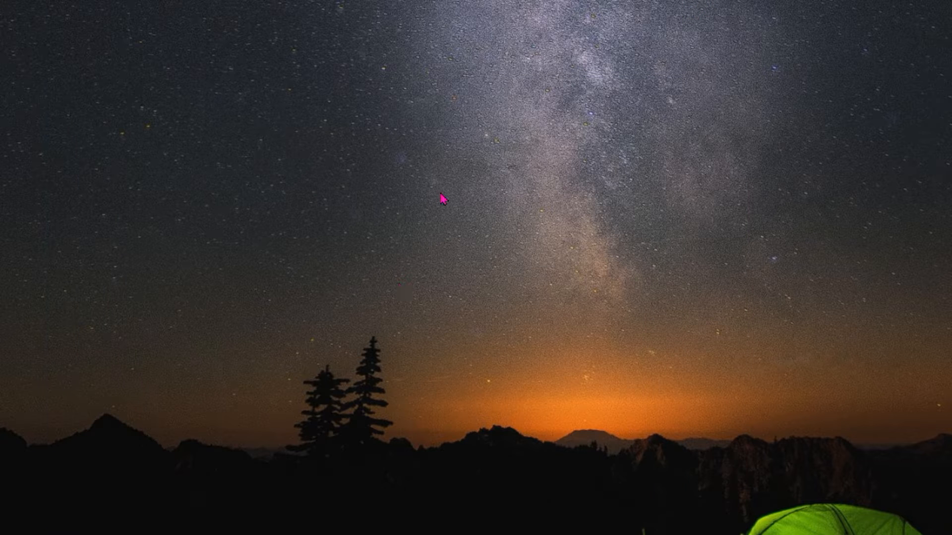
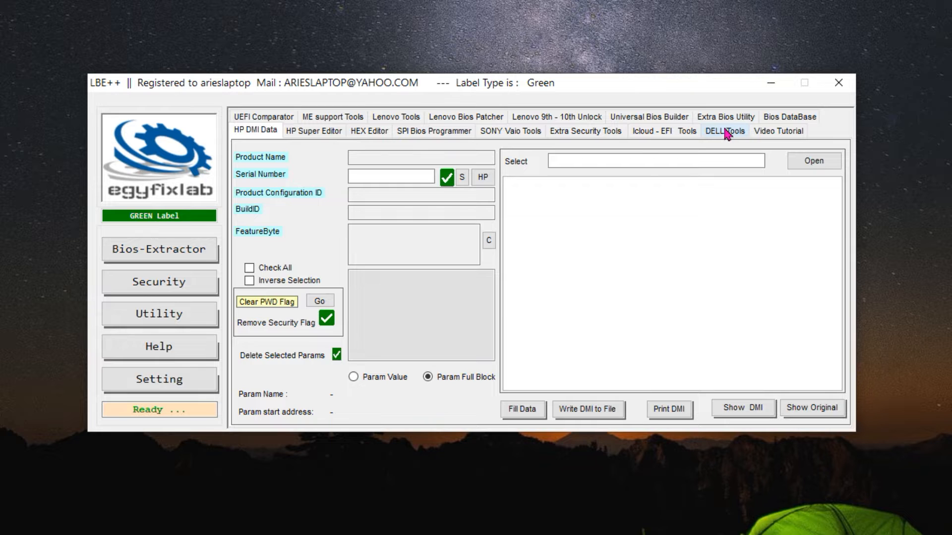
Open the Dell tools with the 8FC8 security unlock options in LBE++
{"action": "left_click", "coordinate": [726, 135]}
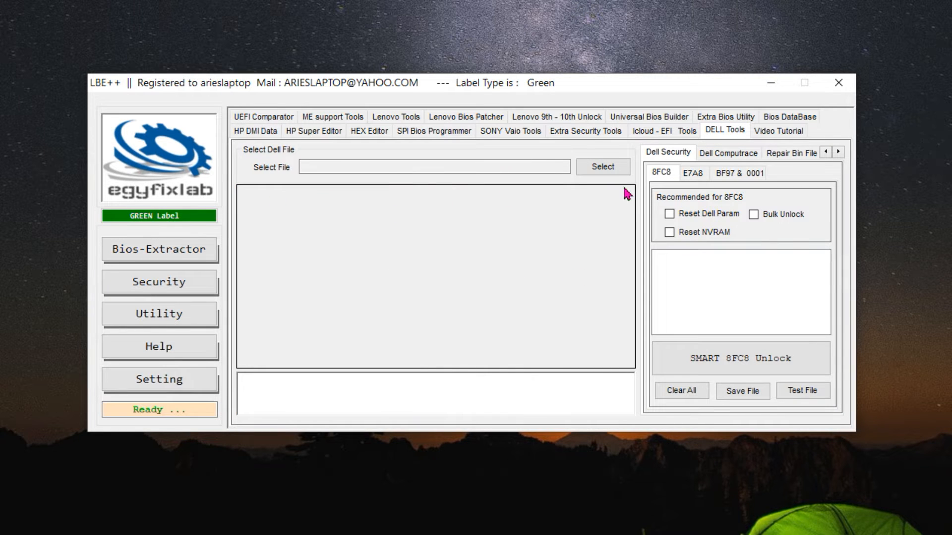
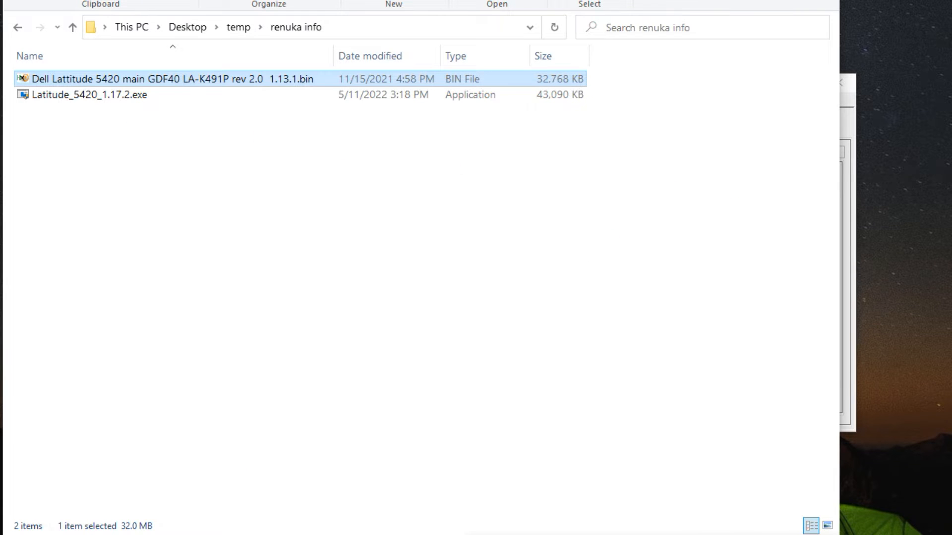
Switch to Telegram, replace the old chat search with one for the Aries download channel, and open ARIES DOWNLOAD
{"action": "left_click", "coordinate": [262, 534]}
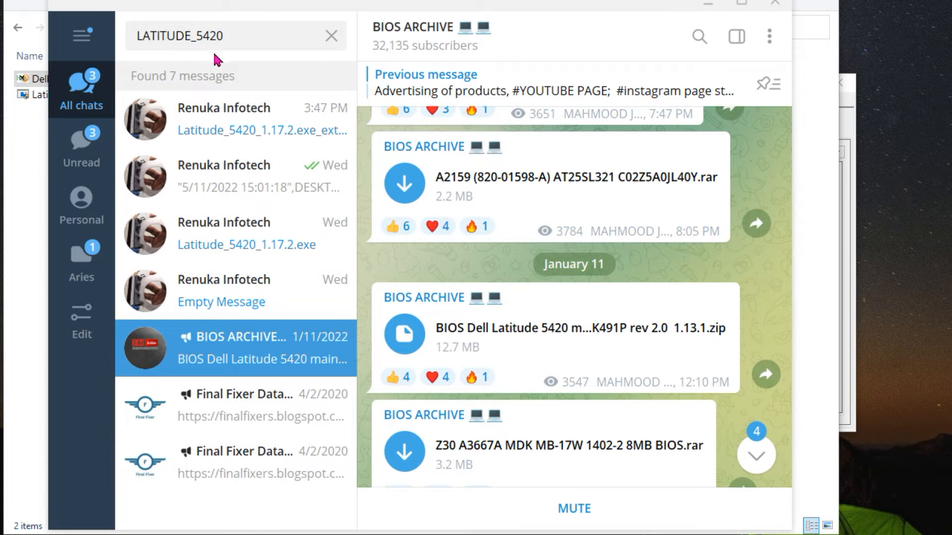
{"action": "left_click", "coordinate": [331, 36]}
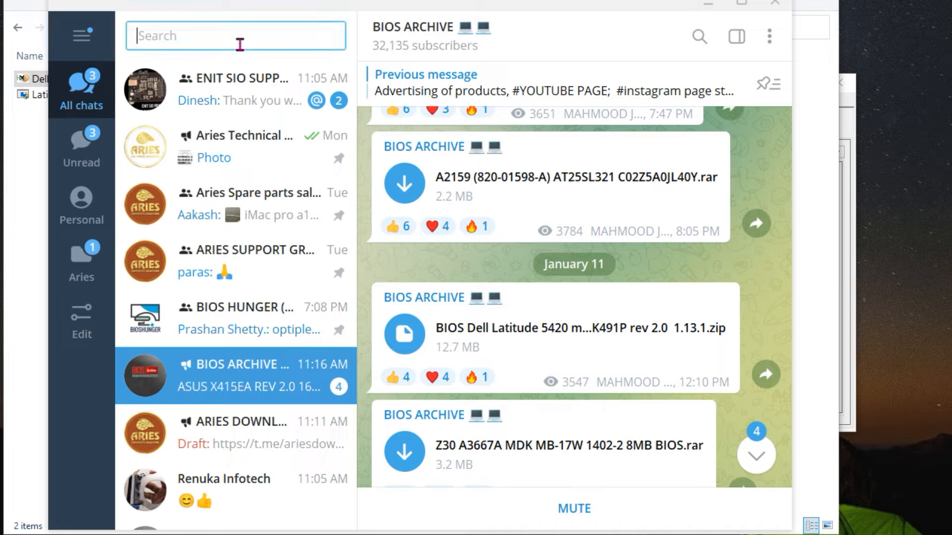
{"action": "type", "text": "ARIES DOWN"}
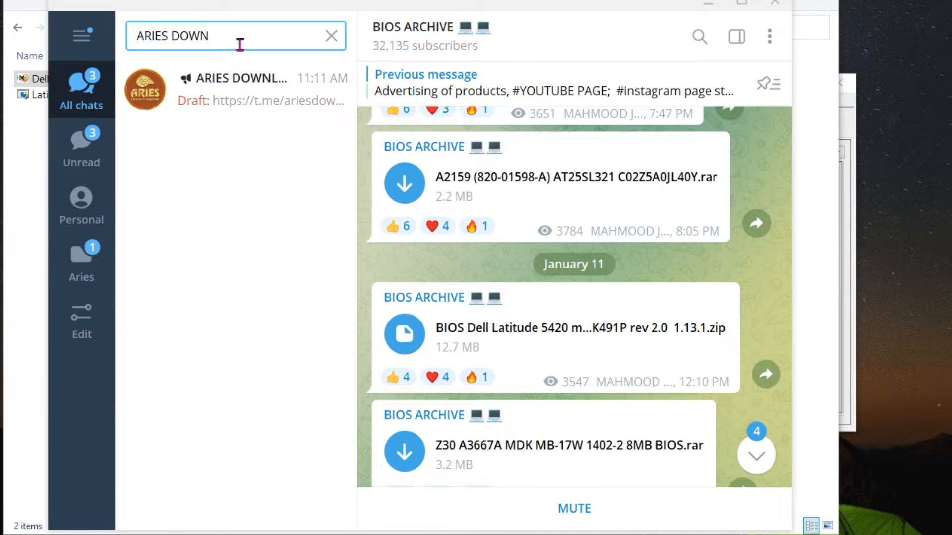
{"action": "left_click", "coordinate": [244, 95]}
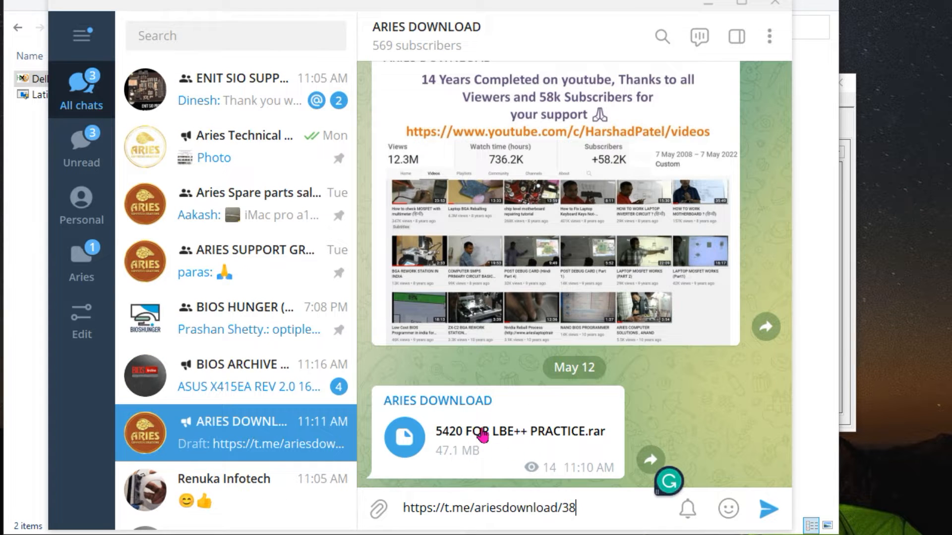
Highlight t.me/ariesdownload/38 in the ARIES DOWNLOAD channel's draft message, then return to the renuka info folder
{"action": "left_click", "coordinate": [30, 166]}
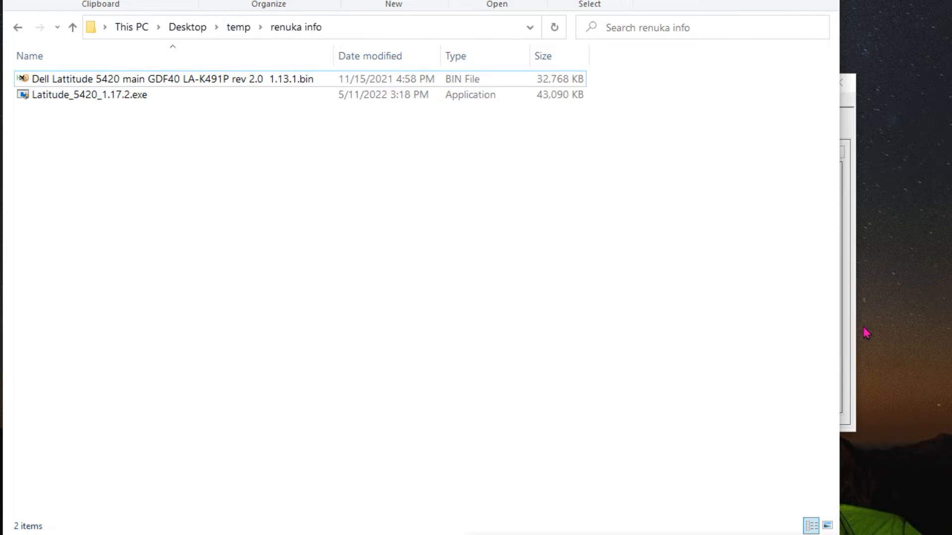
{"action": "key", "text": "alt+Tab"}
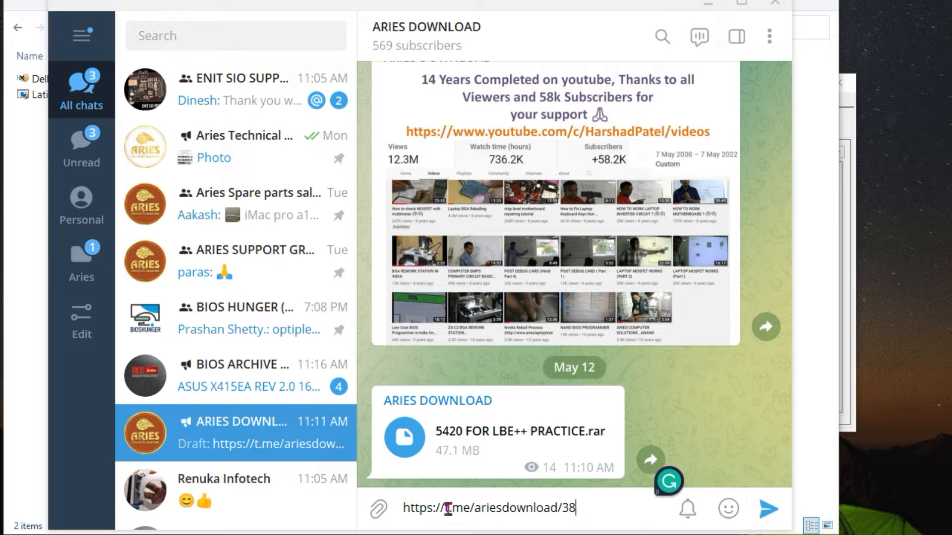
{"action": "left_click_drag", "start_coordinate": [445, 509], "coordinate": [583, 507]}
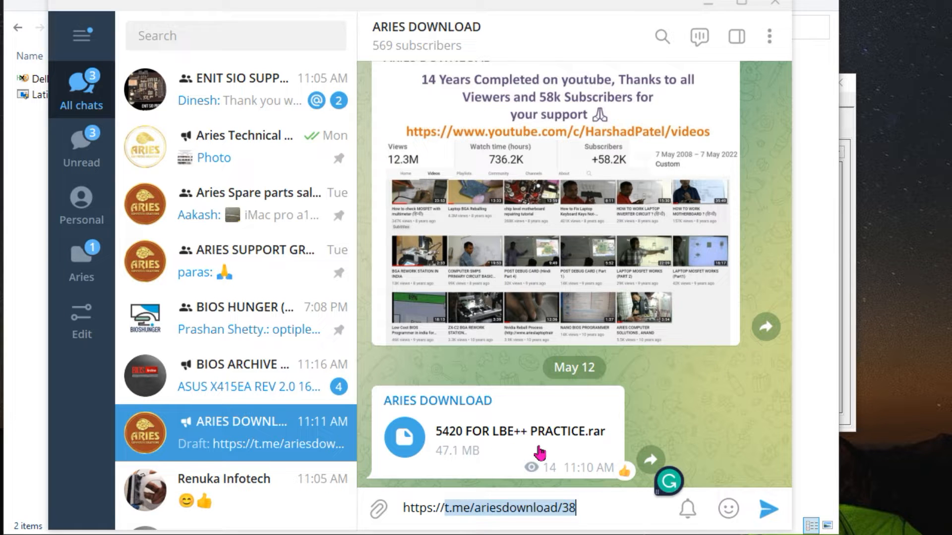
{"action": "left_click", "coordinate": [708, 7]}
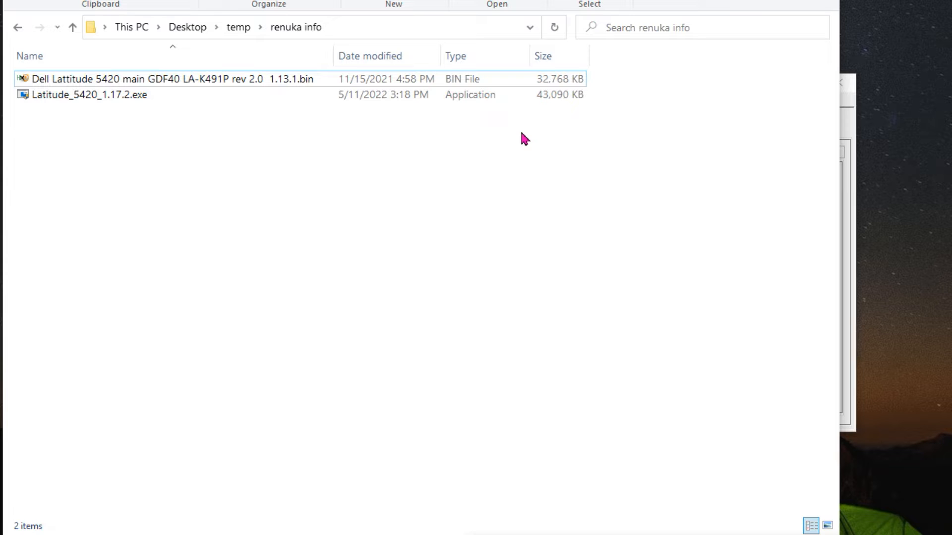
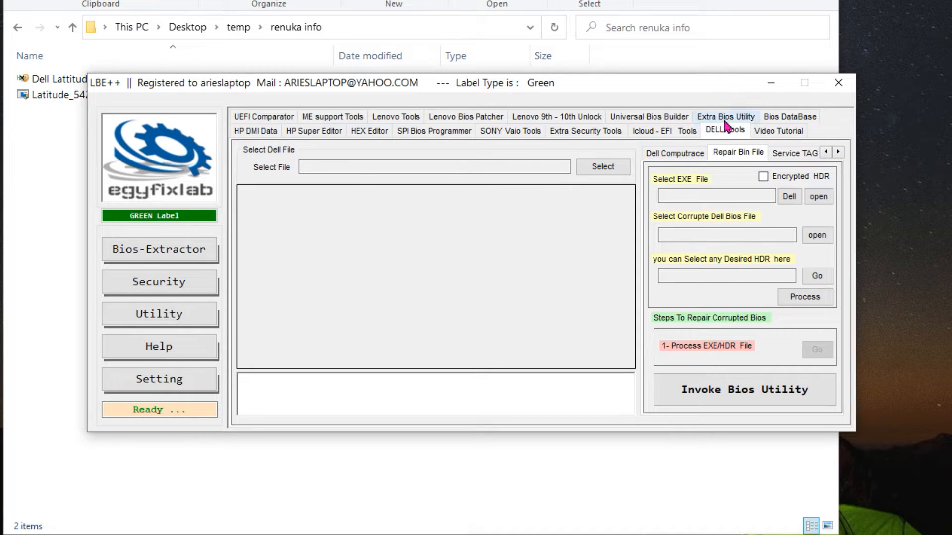
Bring up the HP DMI Data tools in LBE++ in place of the Dell repair tools
{"action": "left_click", "coordinate": [259, 132]}
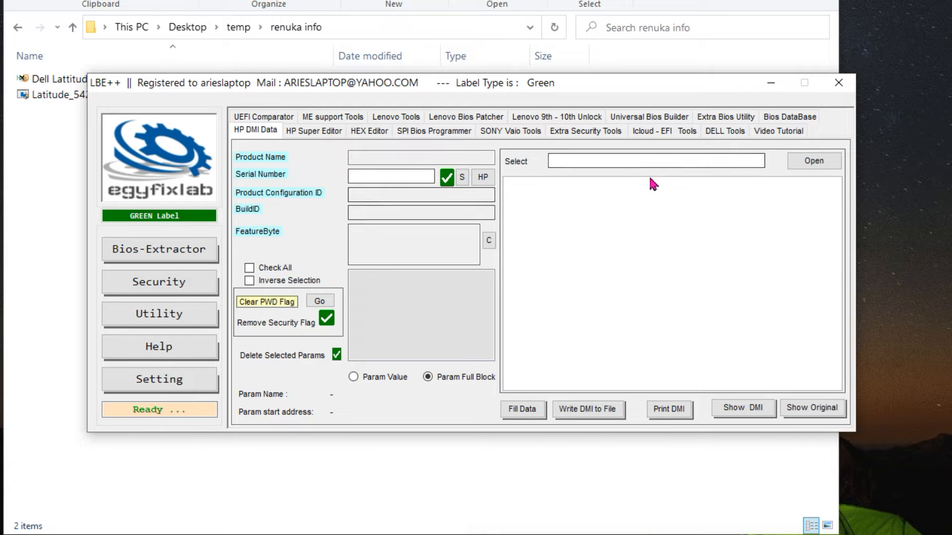
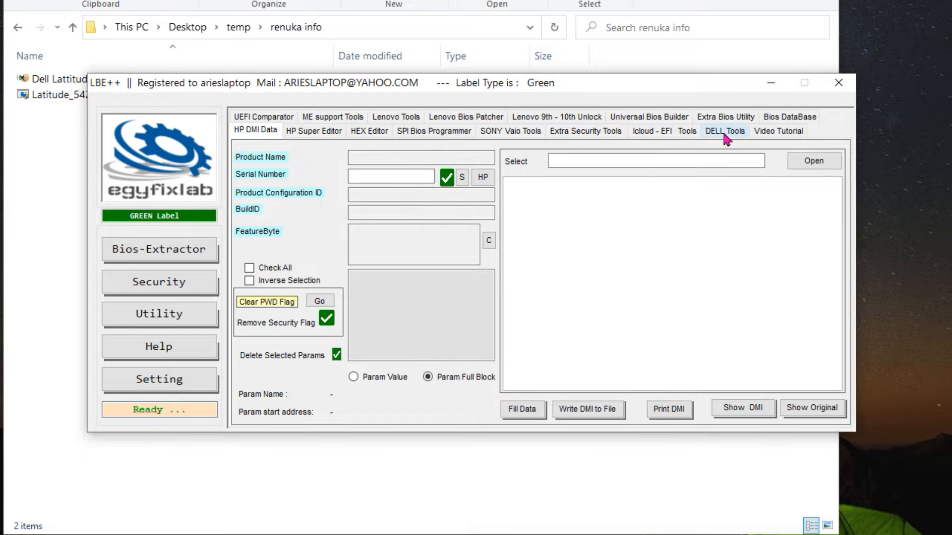
Bring up the Repair Bin File section of the Dell tools in place of the HP DMI Data tools
{"action": "left_click", "coordinate": [726, 132]}
{"action": "left_click", "coordinate": [839, 152]}
{"action": "left_click", "coordinate": [826, 153]}
{"action": "left_click", "coordinate": [826, 152]}
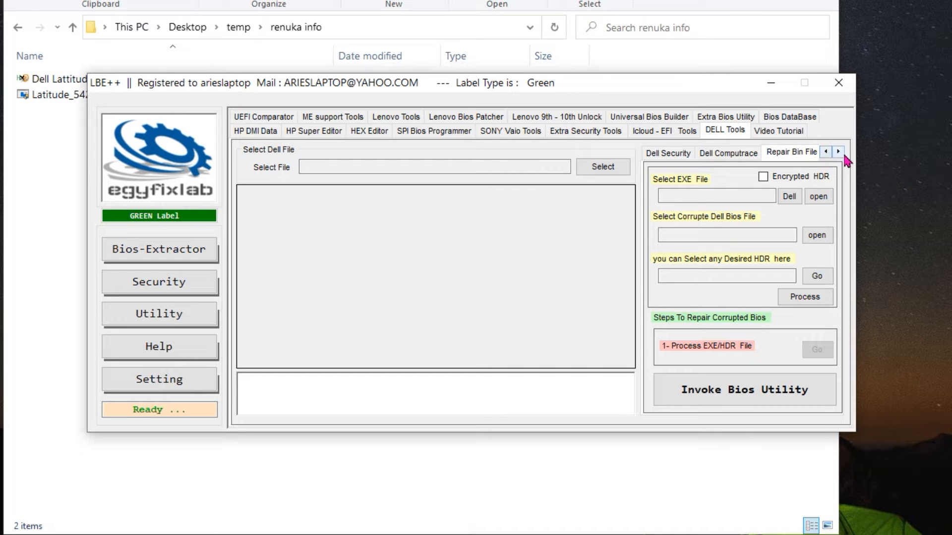
{"action": "left_click", "coordinate": [839, 152]}
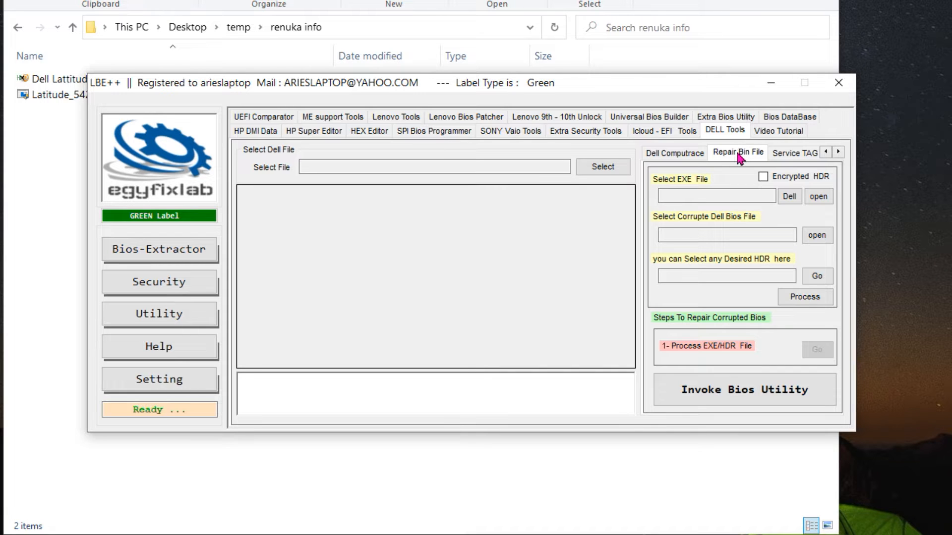
Load Latitude_5420_1.17.2.exe from the renuka info folder as the Dell EXE file and process it into an HDR file
{"action": "left_click", "coordinate": [818, 196]}
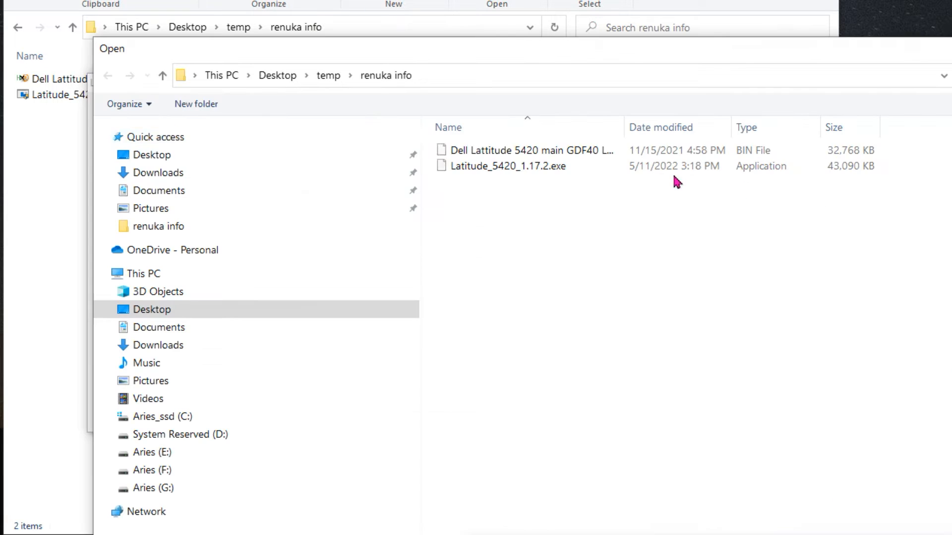
{"action": "left_click", "coordinate": [498, 171]}
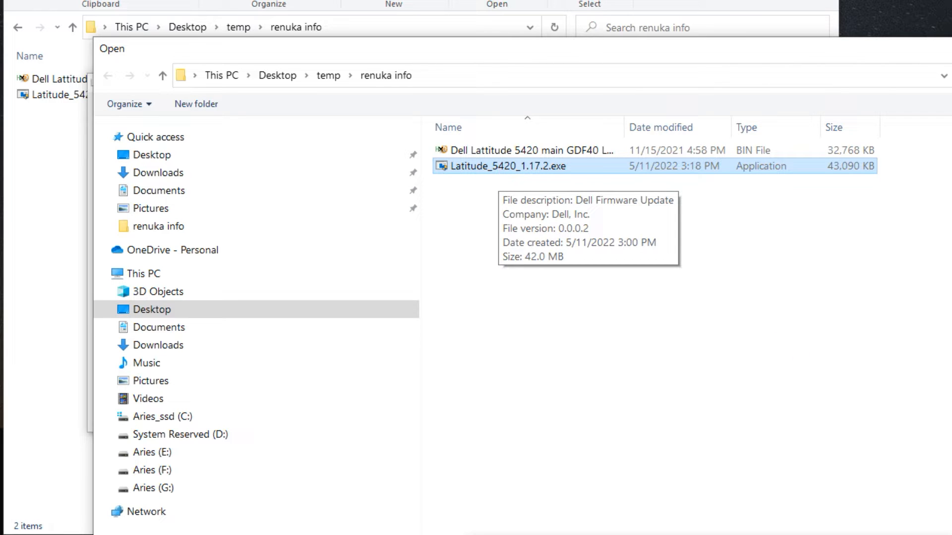
{"action": "key", "text": "Return"}
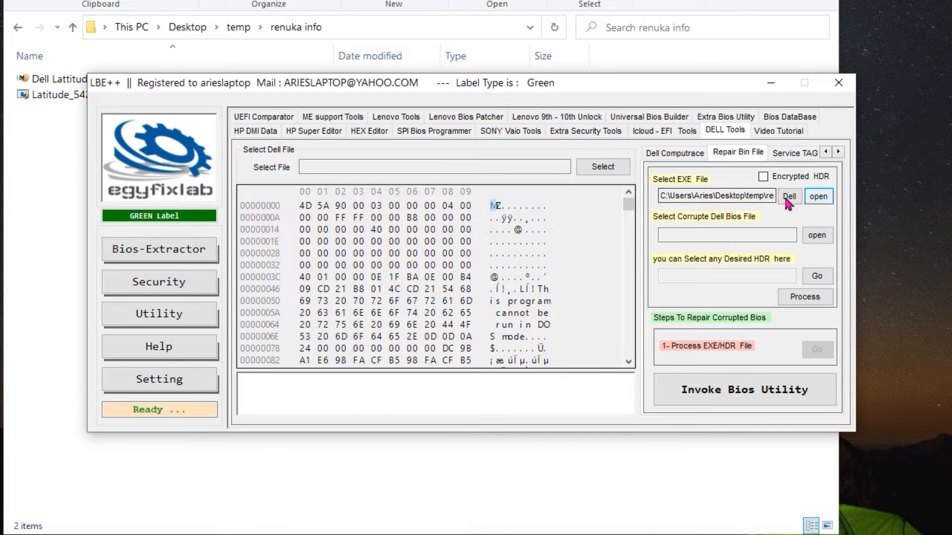
{"action": "left_click_drag", "start_coordinate": [392, 84], "coordinate": [351, 156]}
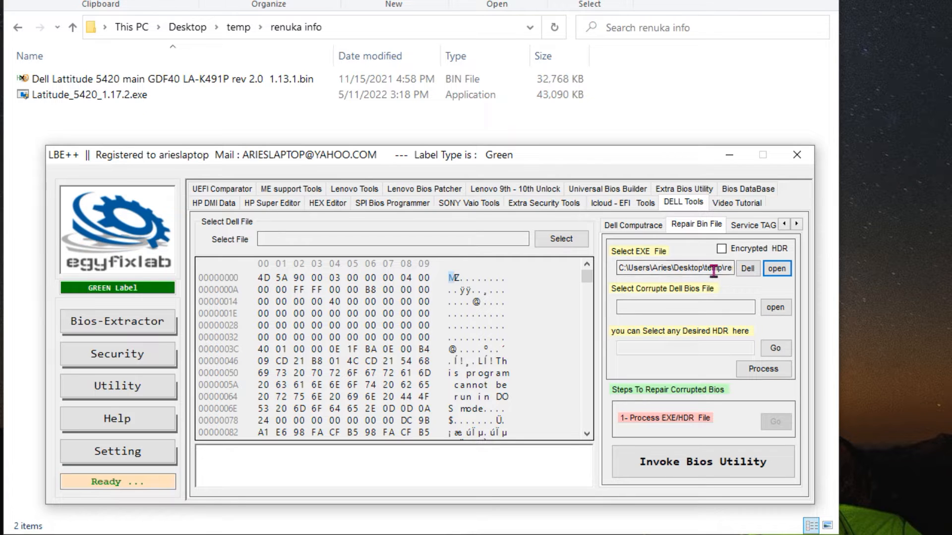
{"action": "left_click", "coordinate": [764, 372]}
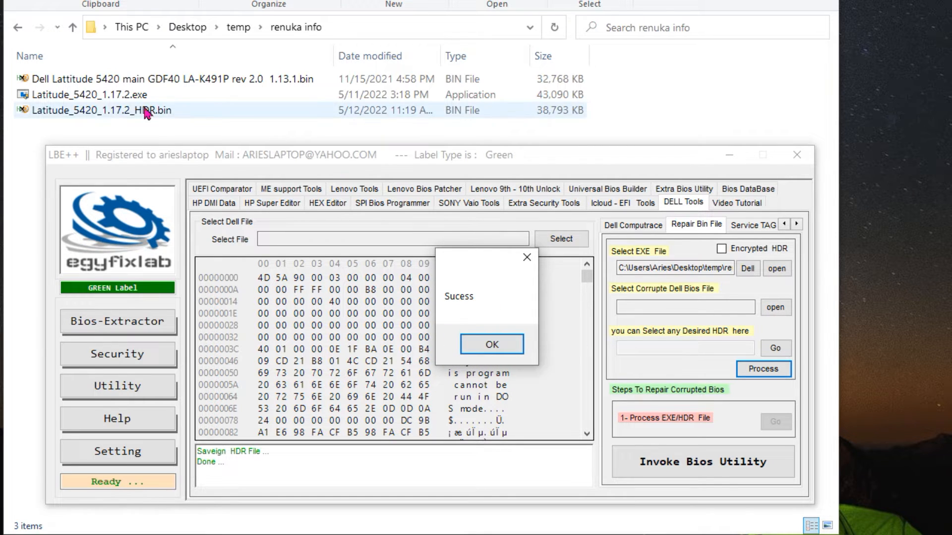
{"action": "left_click", "coordinate": [493, 346]}
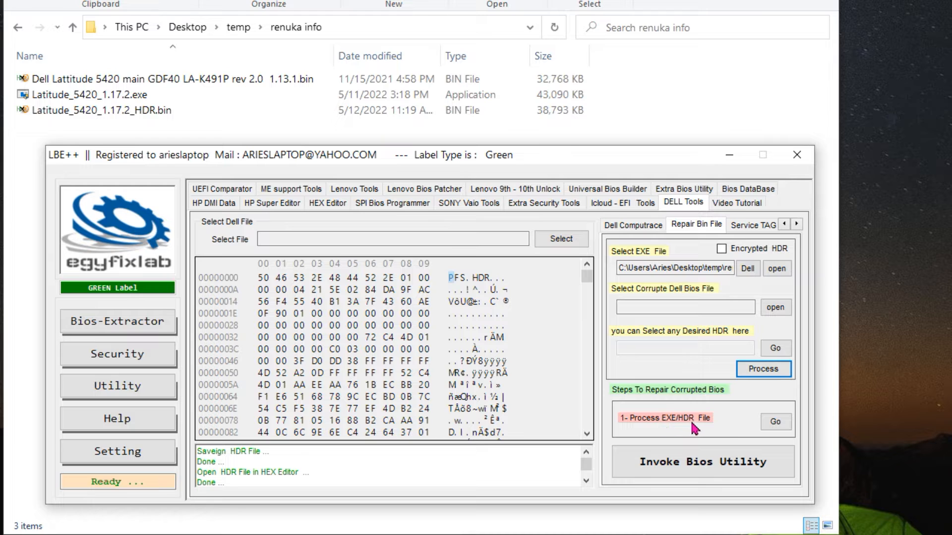
Try to process Latitude_5420_1.17.2_HDR.bin in the Dell HDR Editor, and close the editor
{"action": "left_click", "coordinate": [773, 424]}
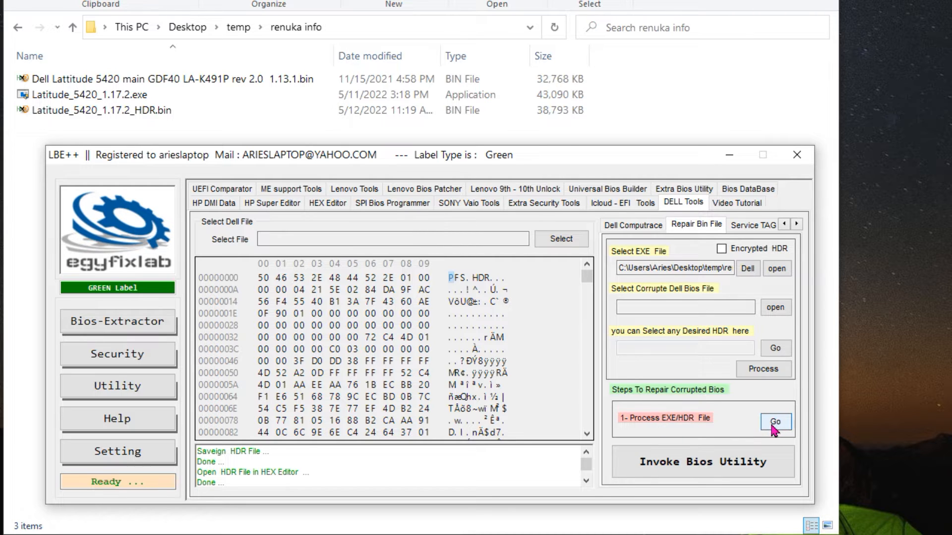
{"action": "left_click_drag", "start_coordinate": [357, 10], "coordinate": [561, 134]}
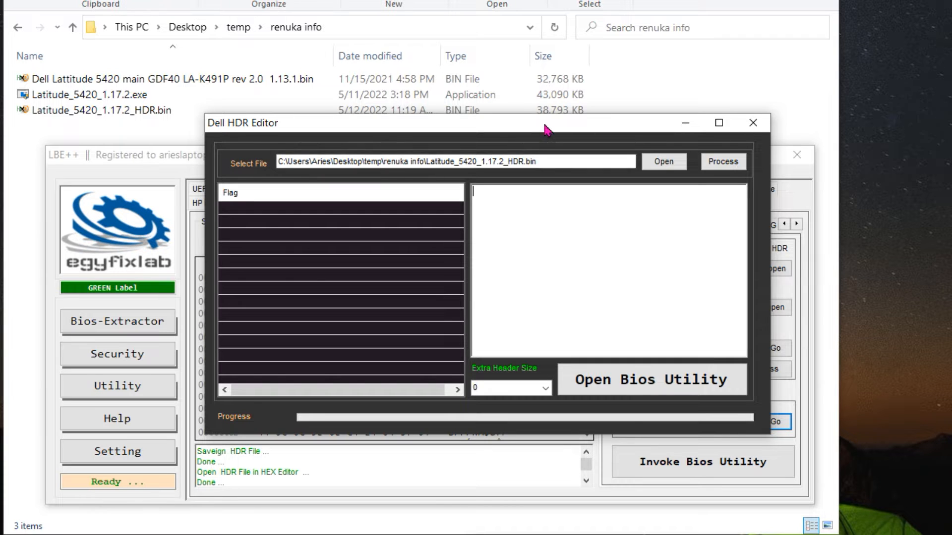
{"action": "left_click_drag", "start_coordinate": [547, 128], "coordinate": [536, 148]}
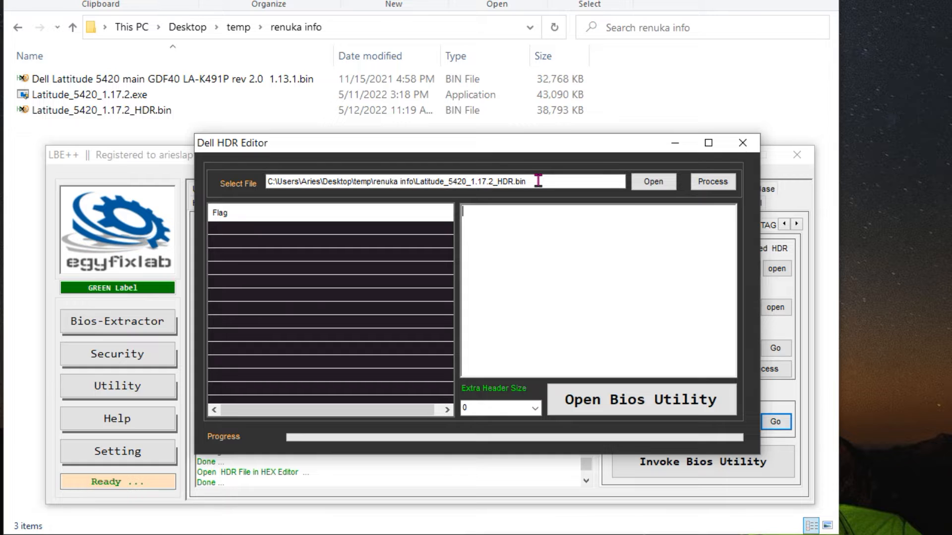
{"action": "left_click", "coordinate": [713, 184]}
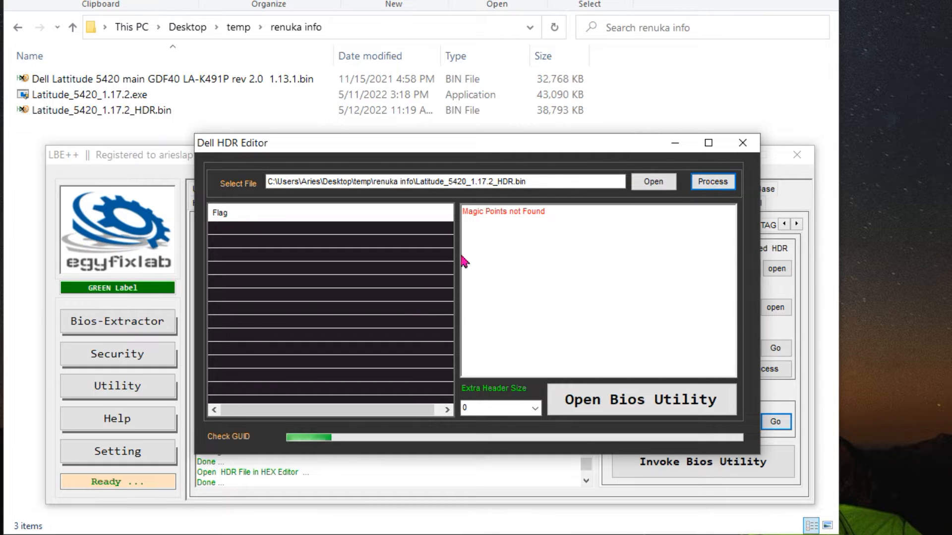
{"action": "left_click_drag", "start_coordinate": [465, 213], "coordinate": [553, 221]}
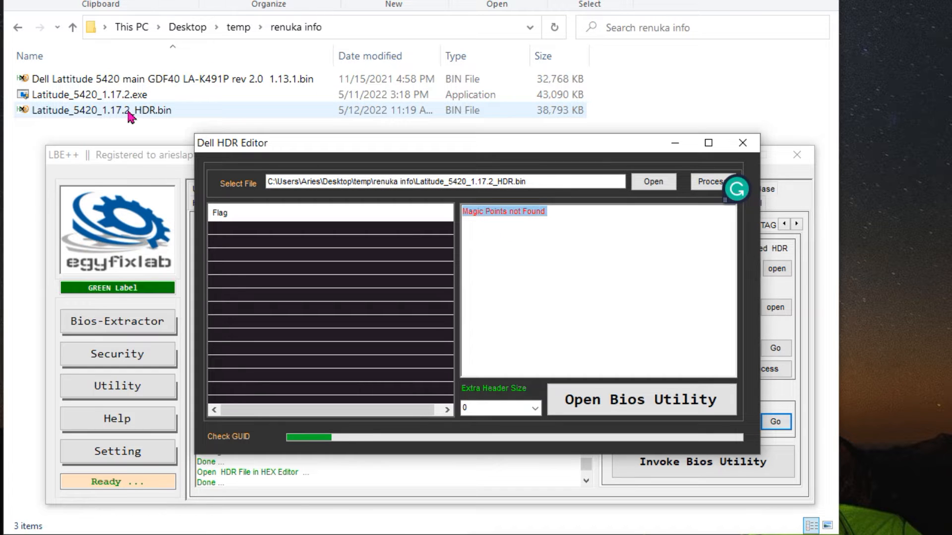
{"action": "left_click", "coordinate": [742, 144]}
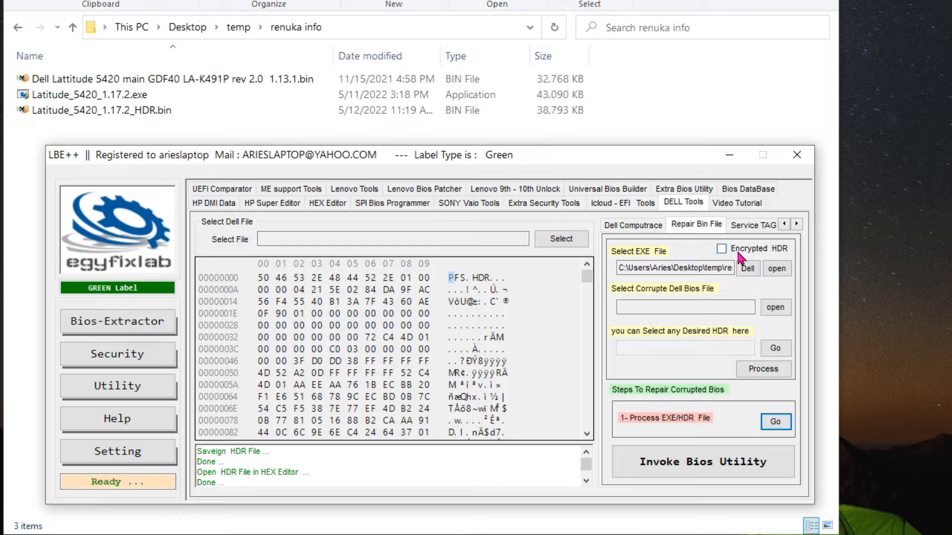
Enable the Encrypted HDR option, load Latitude_5420_1.17.2_HDR.bin as the source file, and process it into a decrypted HDR file
{"action": "left_click", "coordinate": [721, 249]}
{"action": "left_click", "coordinate": [777, 269]}
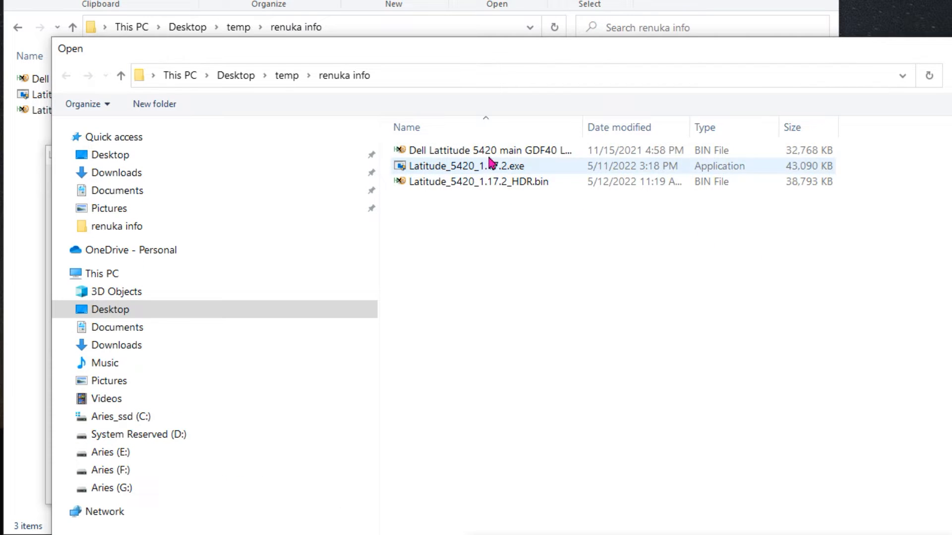
{"action": "left_click", "coordinate": [484, 185]}
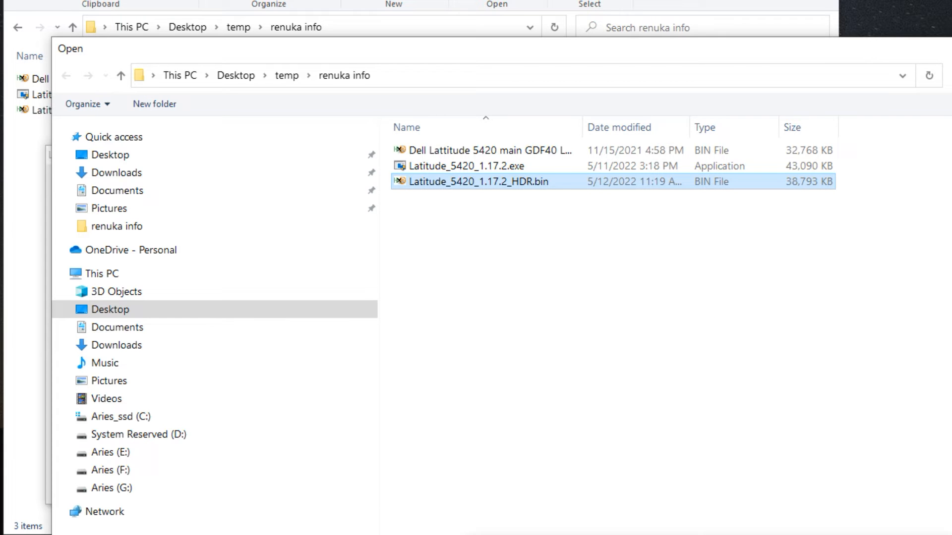
{"action": "key", "text": "Return"}
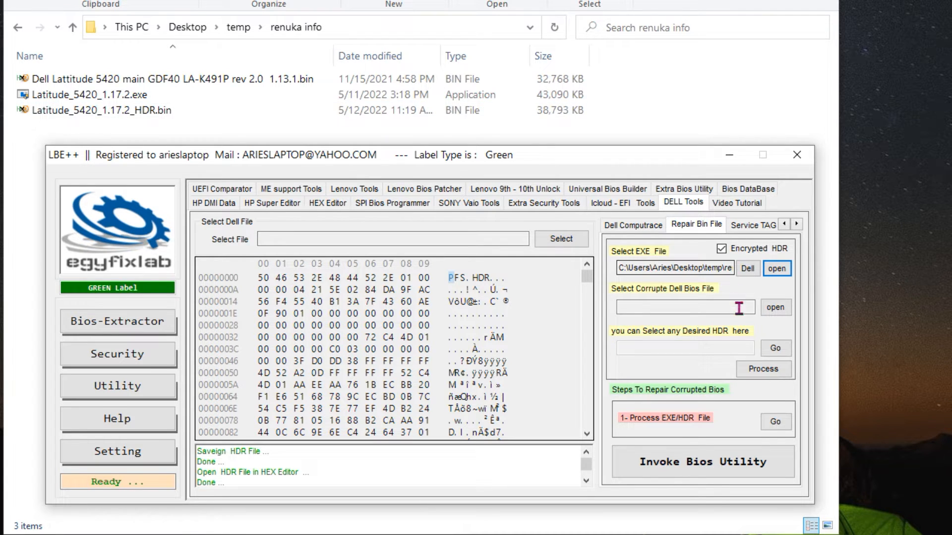
{"action": "left_click", "coordinate": [764, 372]}
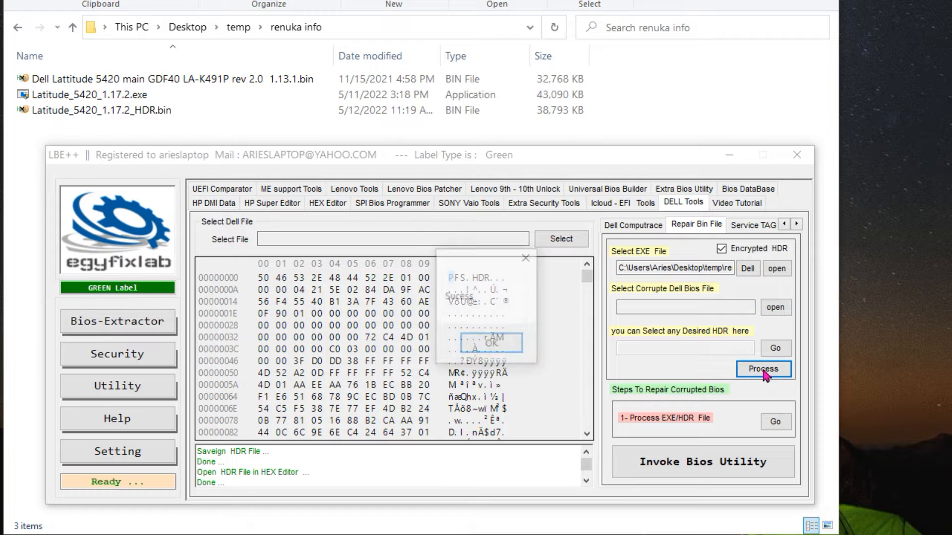
{"action": "left_click", "coordinate": [508, 350]}
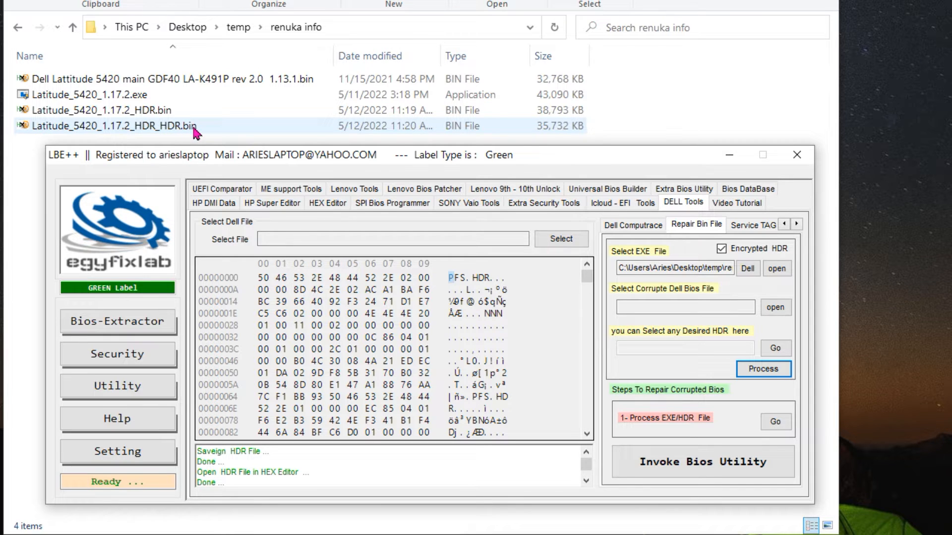
Minimize LBE++ and open Latitude_5420_1.17.2_HDR.bin and Latitude_5420_1.17.2_HDR_HDR.bin in the HxD hex editor
{"action": "left_click", "coordinate": [730, 154]}
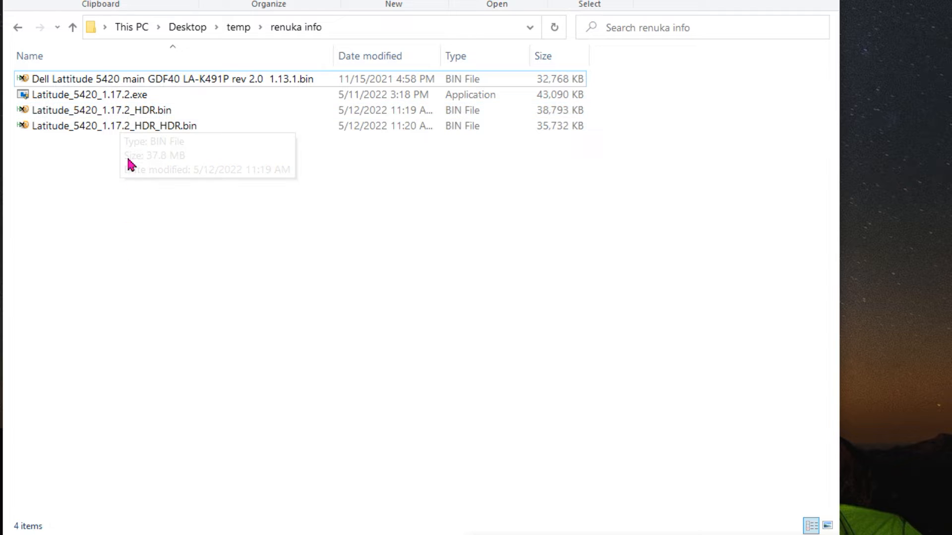
{"action": "left_click", "coordinate": [108, 116]}
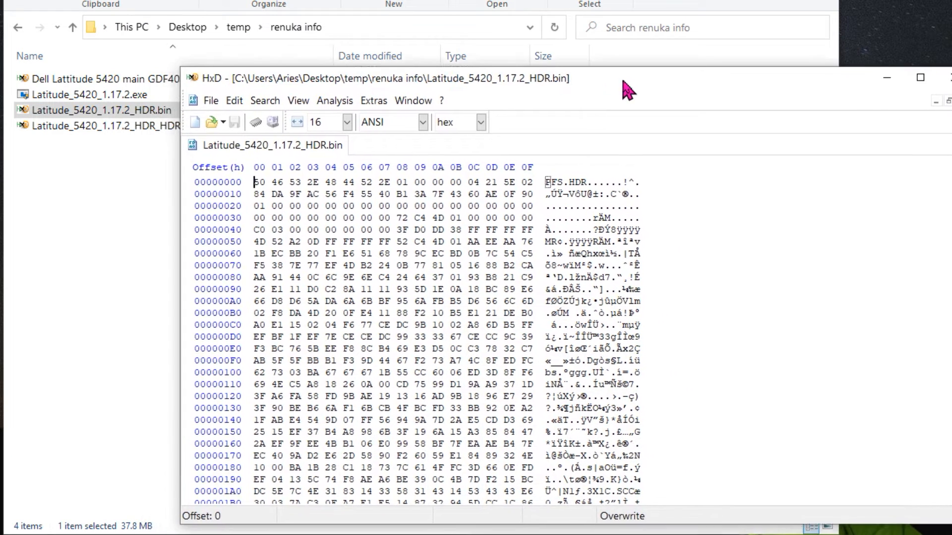
{"action": "left_click_drag", "start_coordinate": [624, 82], "coordinate": [621, 70]}
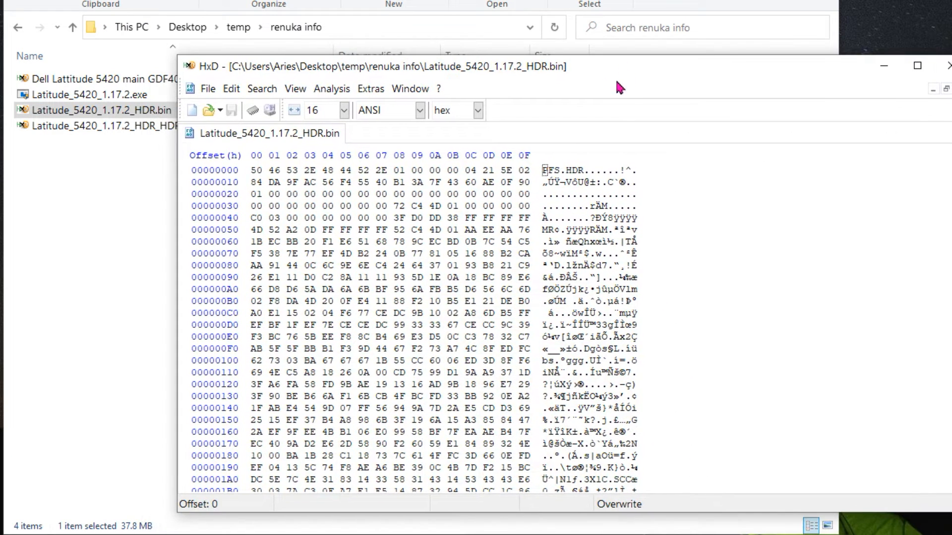
{"action": "double_click", "coordinate": [92, 126]}
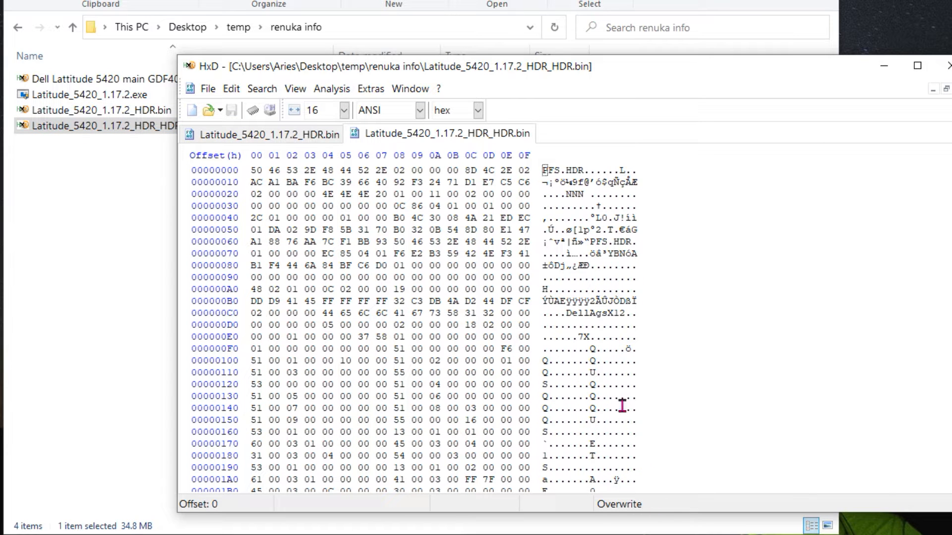
{"action": "left_click_drag", "start_coordinate": [676, 78], "coordinate": [551, 47]}
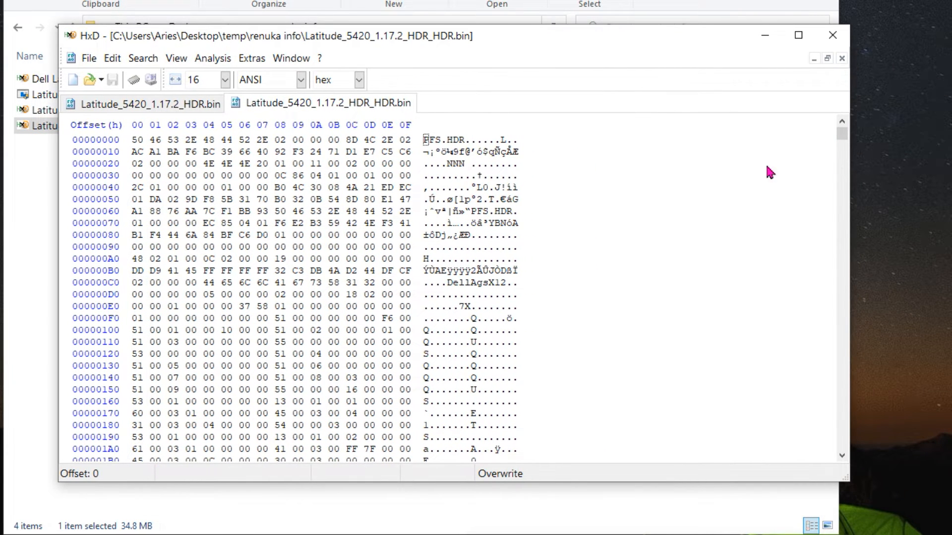
Examine the hex contents of Latitude_5420_1.17.2_HDR.bin from the beginning to near the end of the file
{"action": "left_click", "coordinate": [149, 106]}
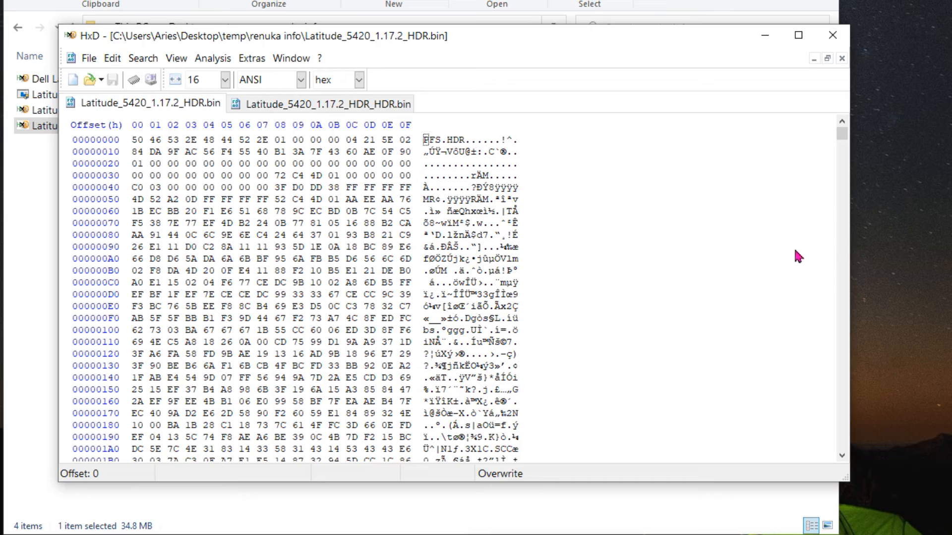
{"action": "left_click_drag", "start_coordinate": [843, 140], "coordinate": [842, 168]}
{"action": "left_click_drag", "start_coordinate": [425, 234], "coordinate": [539, 438]}
{"action": "scroll", "coordinate": [623, 350], "scroll_direction": "down", "scroll_amount": 7}
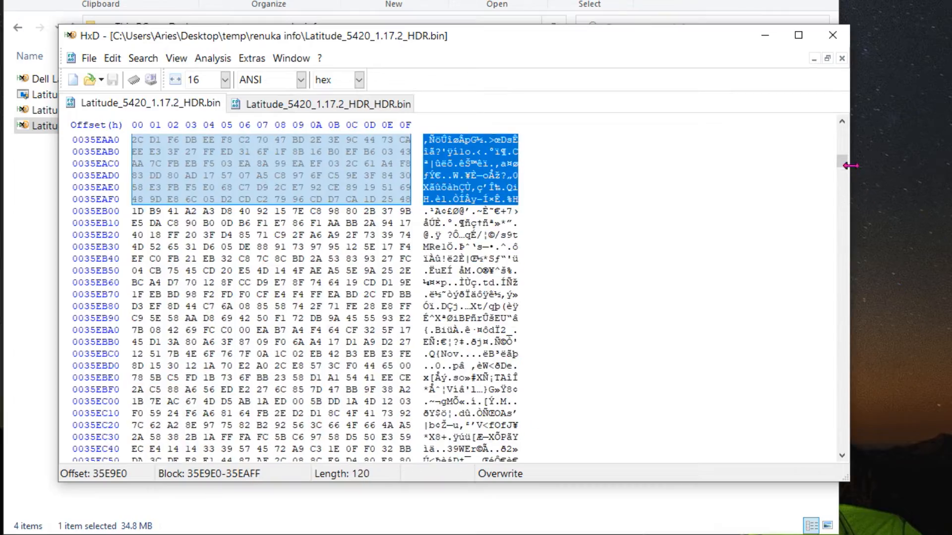
{"action": "left_click_drag", "start_coordinate": [842, 159], "coordinate": [843, 452]}
{"action": "scroll", "coordinate": [501, 273], "scroll_direction": "up", "scroll_amount": 14}
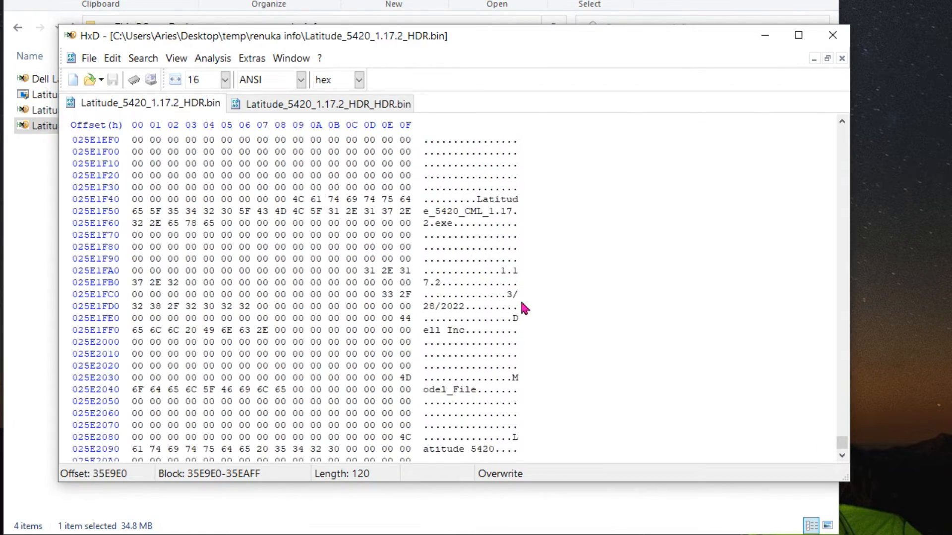
{"action": "scroll", "coordinate": [528, 303], "scroll_direction": "up", "scroll_amount": 10}
{"action": "left_click_drag", "start_coordinate": [844, 444], "coordinate": [841, 122]}
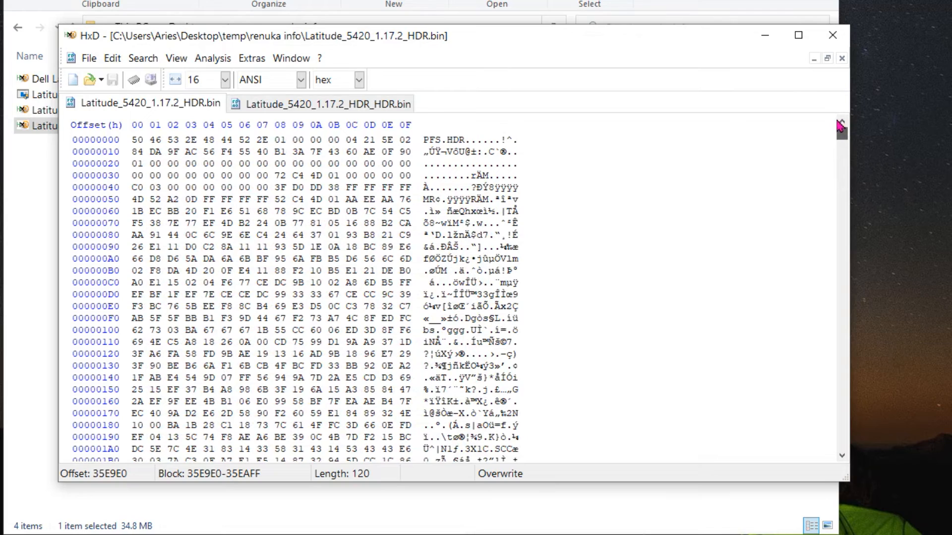
Examine the hex contents of Latitude_5420_1.17.2_HDR_HDR.bin for comparison, and close HxD
{"action": "left_click", "coordinate": [334, 103]}
{"action": "left_click_drag", "start_coordinate": [841, 133], "coordinate": [843, 228]}
{"action": "scroll", "coordinate": [562, 286], "scroll_direction": "down", "scroll_amount": 20}
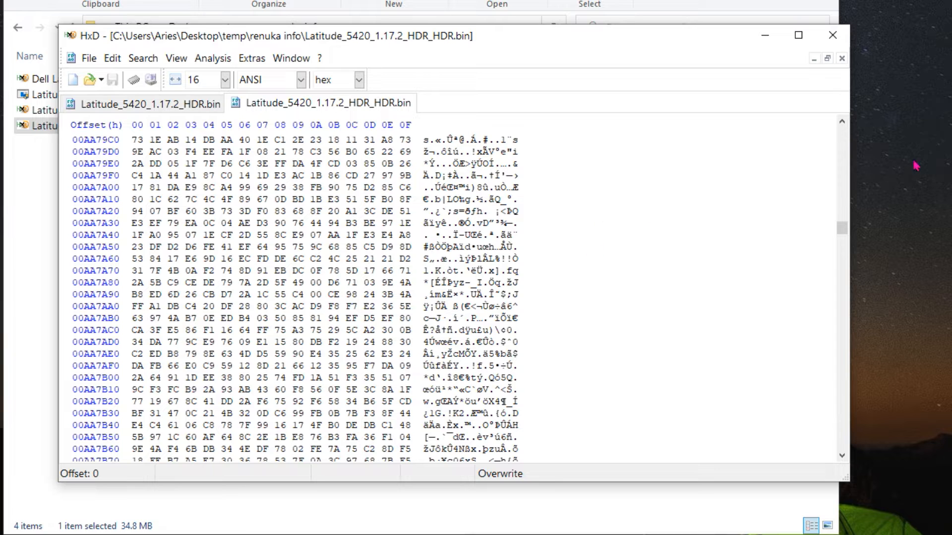
{"action": "left_click", "coordinate": [833, 35]}
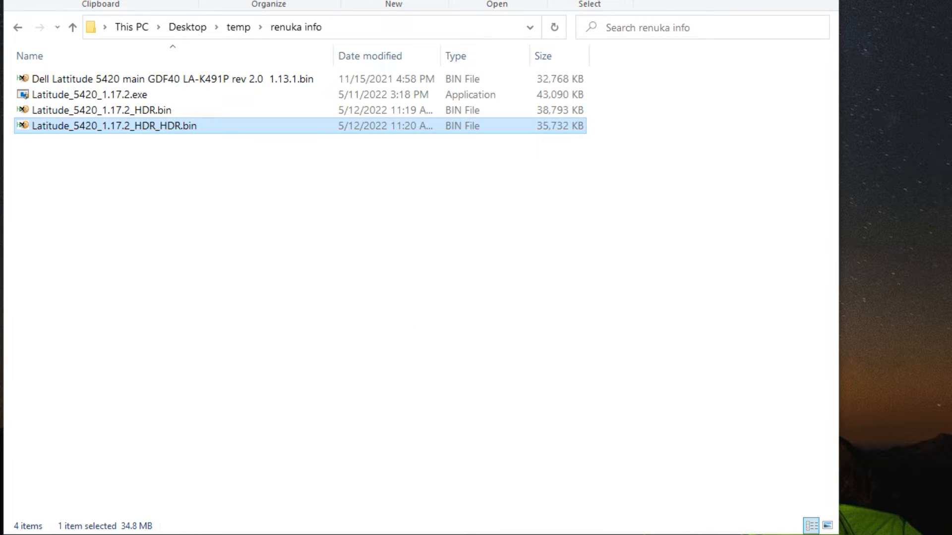
Return to LBE++ and open Latitude_5420_1.17.2_HDR_HDR.bin in the Dell HDR Editor
{"action": "left_click", "coordinate": [377, 534]}
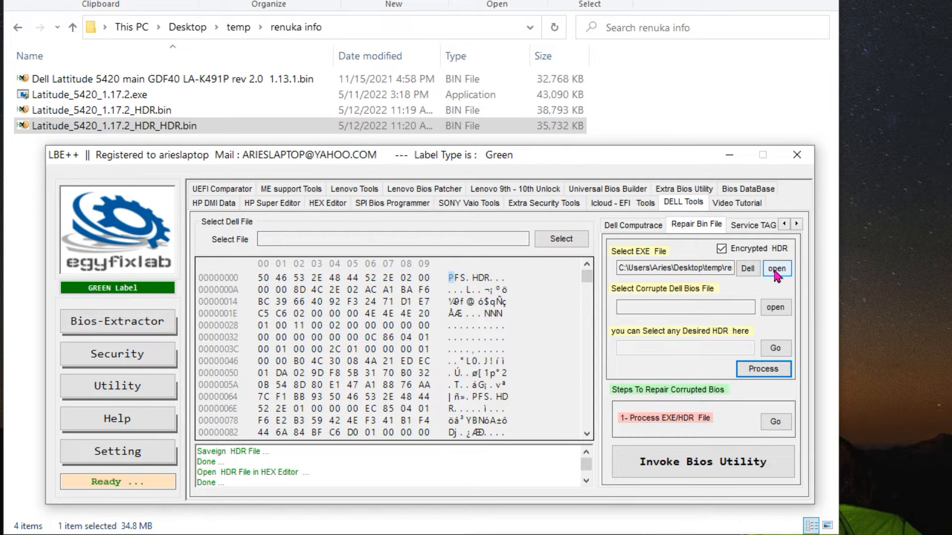
{"action": "left_click", "coordinate": [151, 111]}
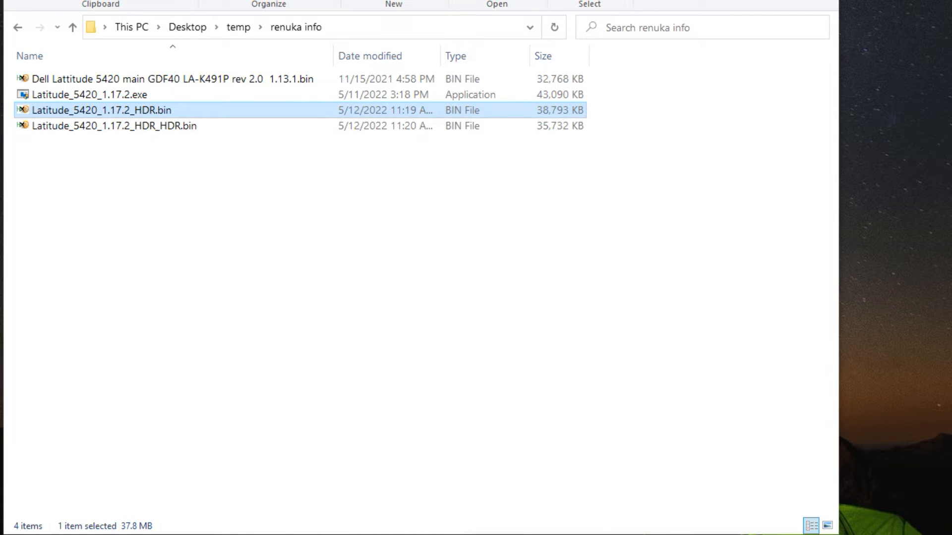
{"action": "left_click", "coordinate": [496, 534]}
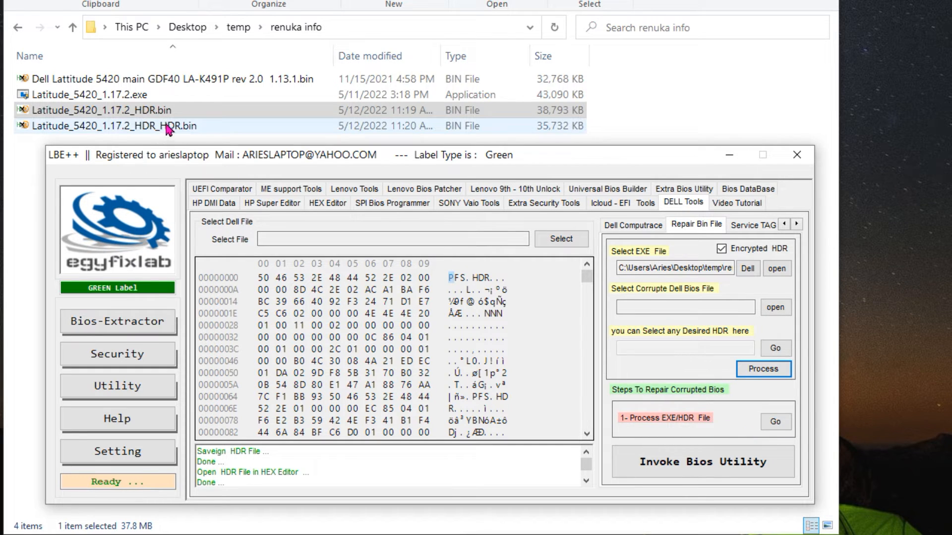
{"action": "left_click", "coordinate": [774, 423]}
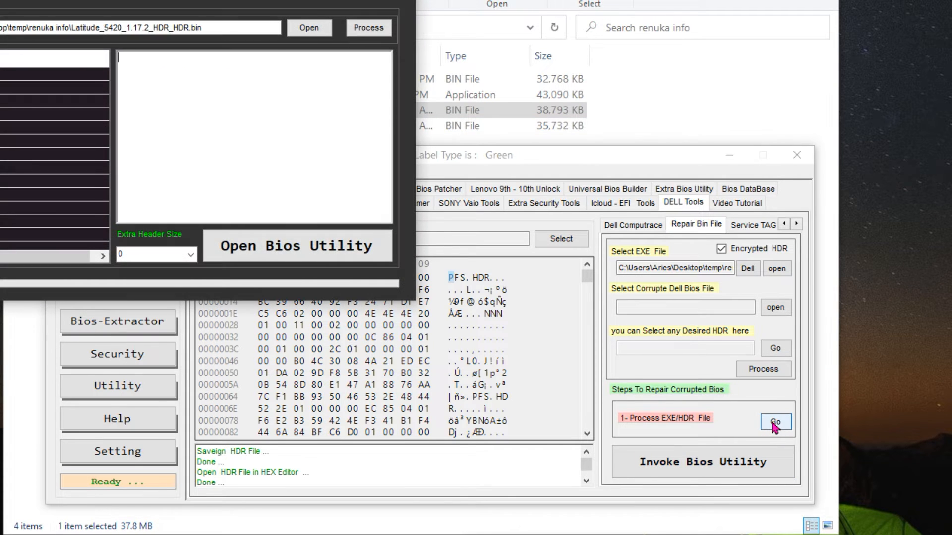
{"action": "left_click_drag", "start_coordinate": [287, 0], "coordinate": [598, 160]}
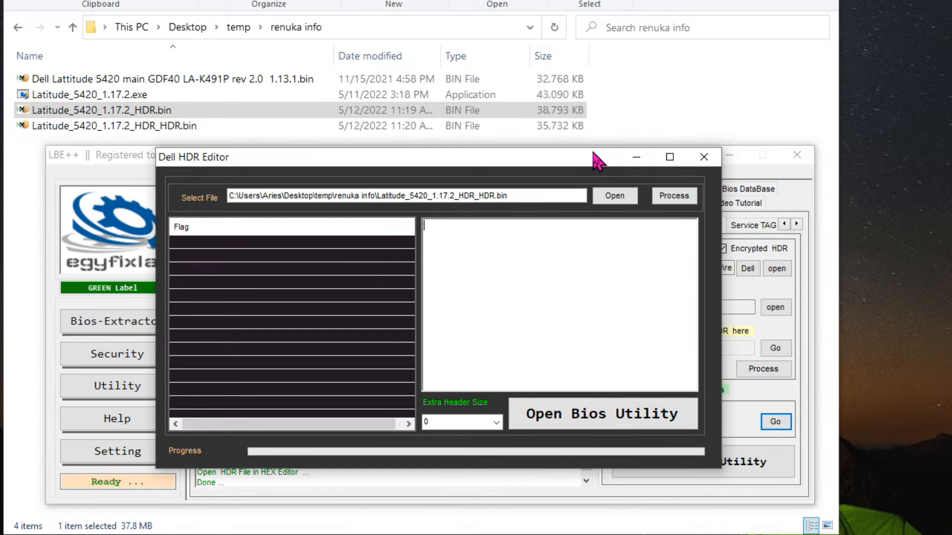
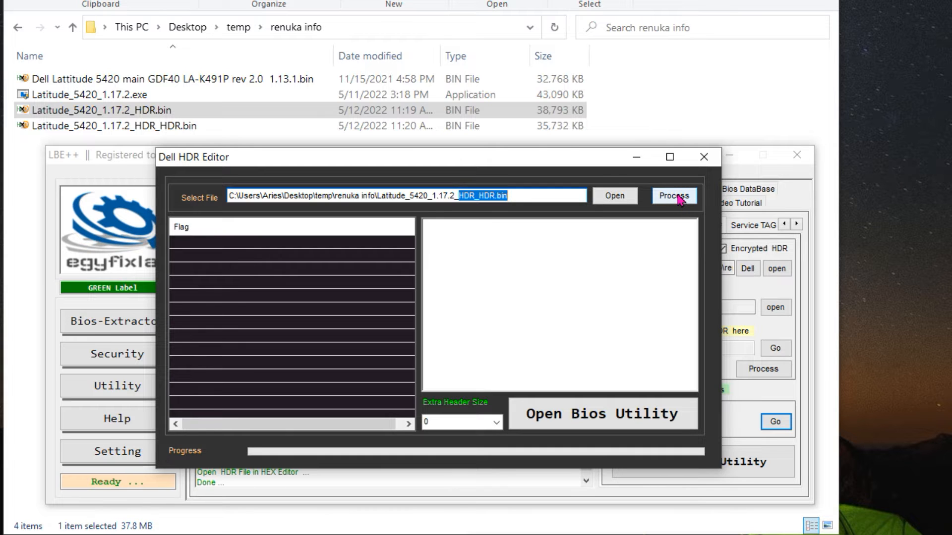
Try to extract the components of Latitude_5420_1.17.2_HDR_HDR.bin with an extra header size of 0, and look through the extraction log
{"action": "left_click", "coordinate": [678, 198]}
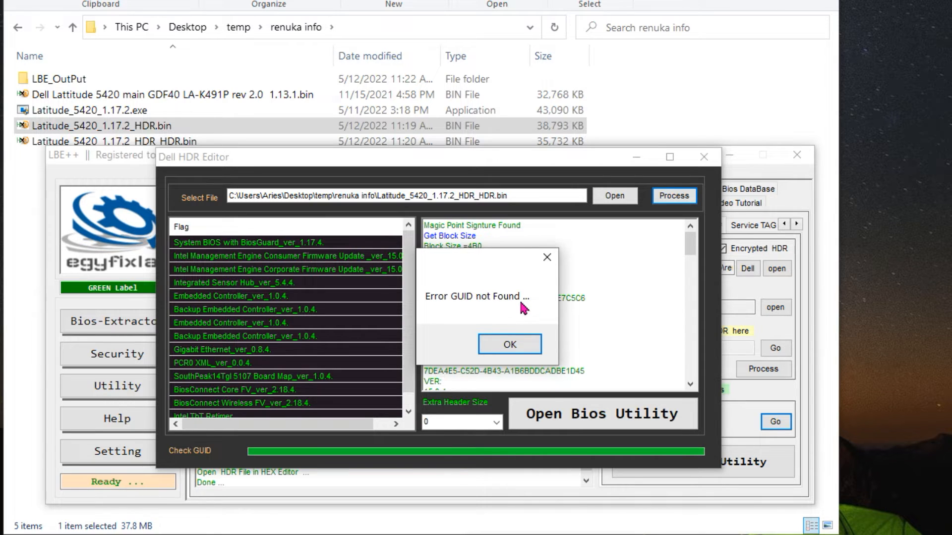
{"action": "left_click", "coordinate": [510, 345]}
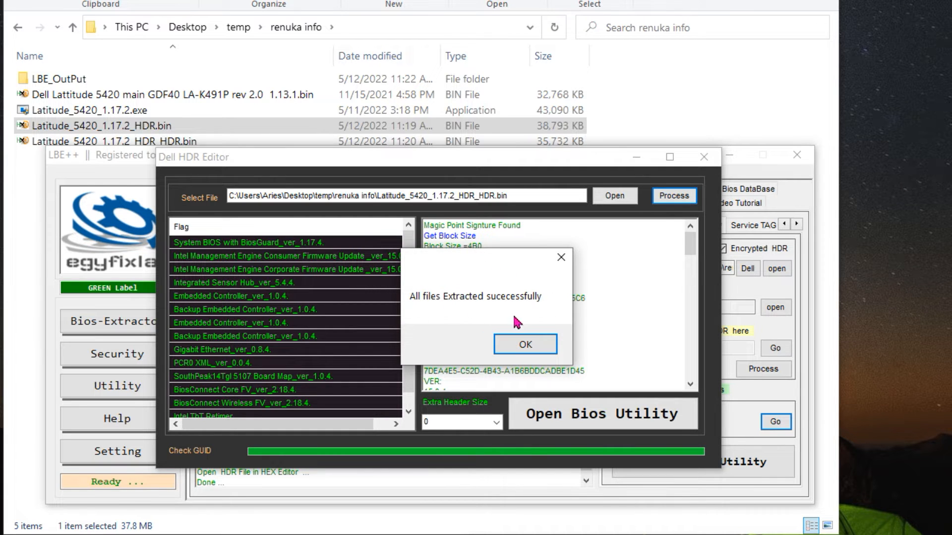
{"action": "left_click", "coordinate": [529, 349]}
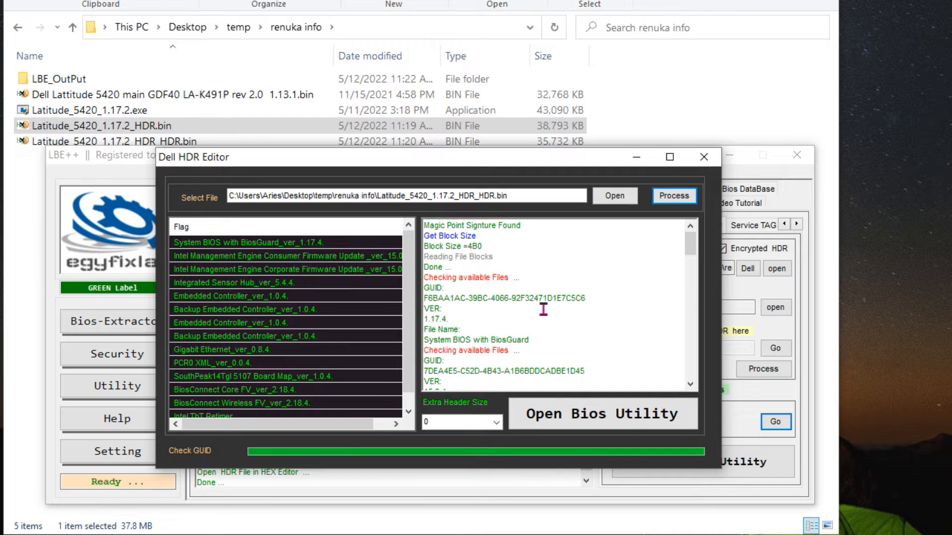
{"action": "scroll", "coordinate": [540, 342], "scroll_direction": "down", "scroll_amount": 5}
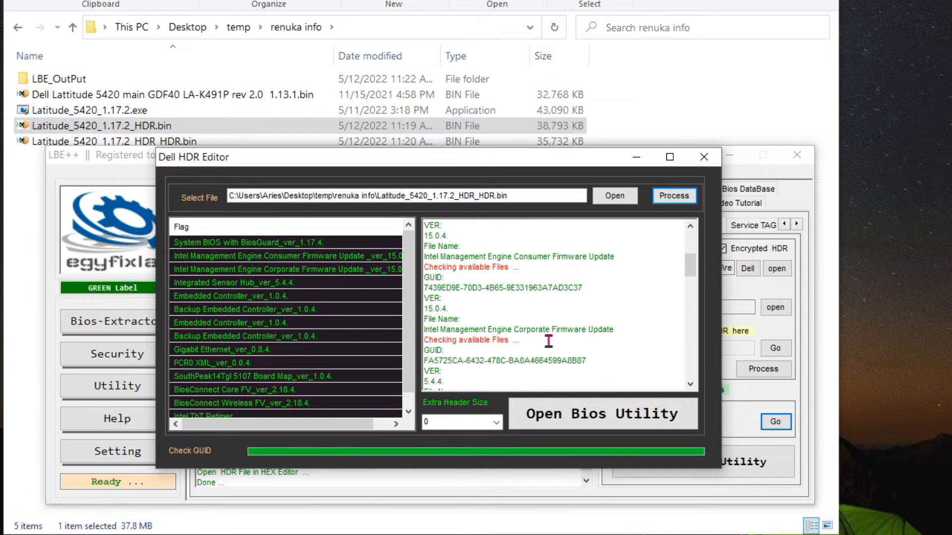
Open the LBE_OutPut folder and widen the name column to read the extracted file's full name
{"action": "left_click", "coordinate": [60, 84]}
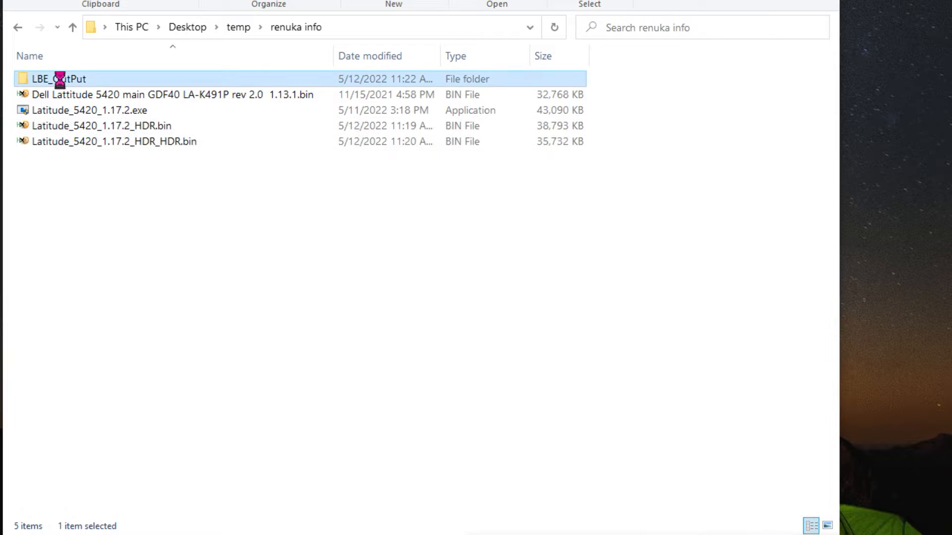
{"action": "double_click", "coordinate": [60, 83]}
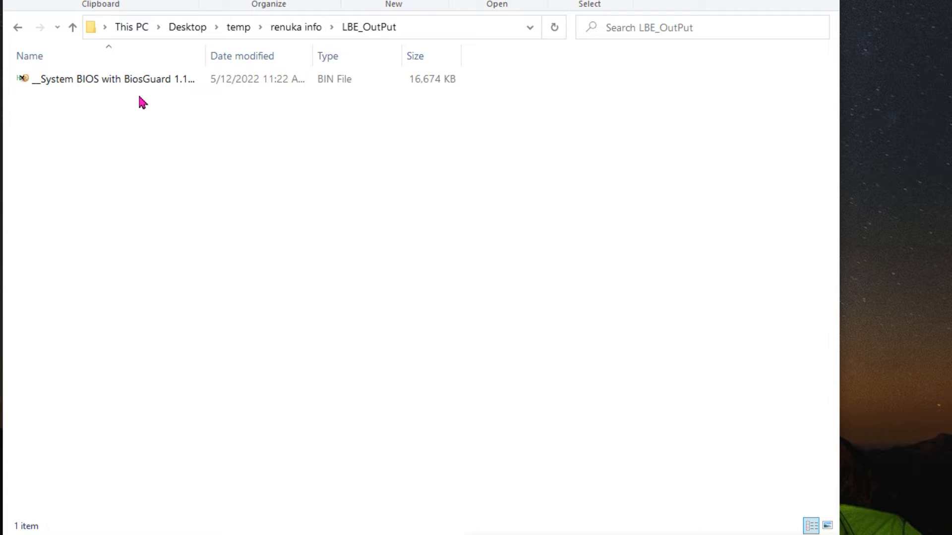
{"action": "left_click_drag", "start_coordinate": [206, 55], "coordinate": [312, 57]}
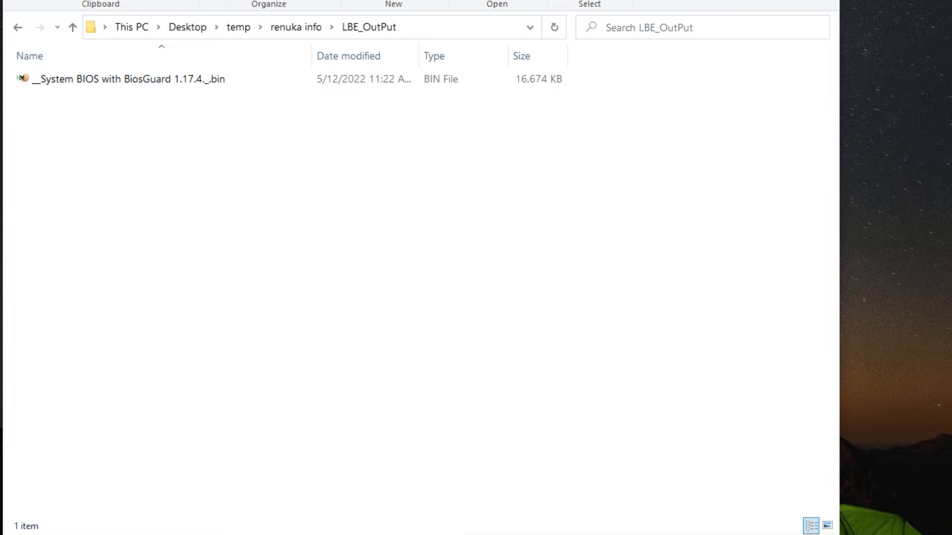
Return to the Dell HDR Editor and try to process the HDR file with an extra header size of 32
{"action": "key", "text": "alt+Tab"}
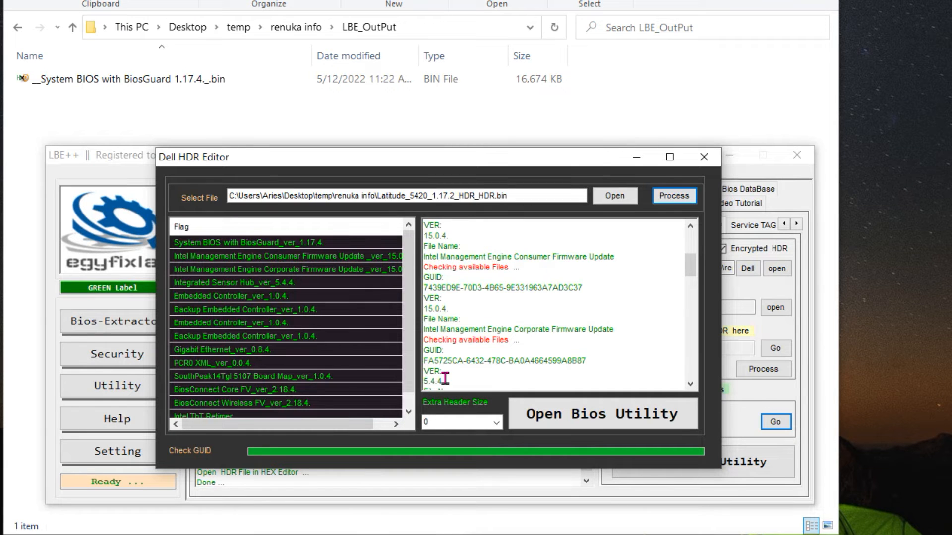
{"action": "left_click_drag", "start_coordinate": [471, 162], "coordinate": [486, 118]}
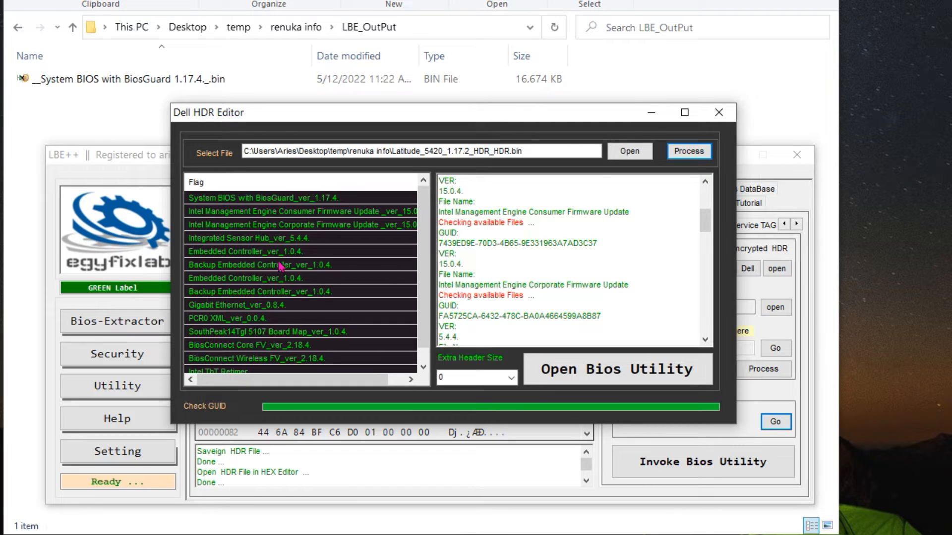
{"action": "left_click", "coordinate": [510, 381]}
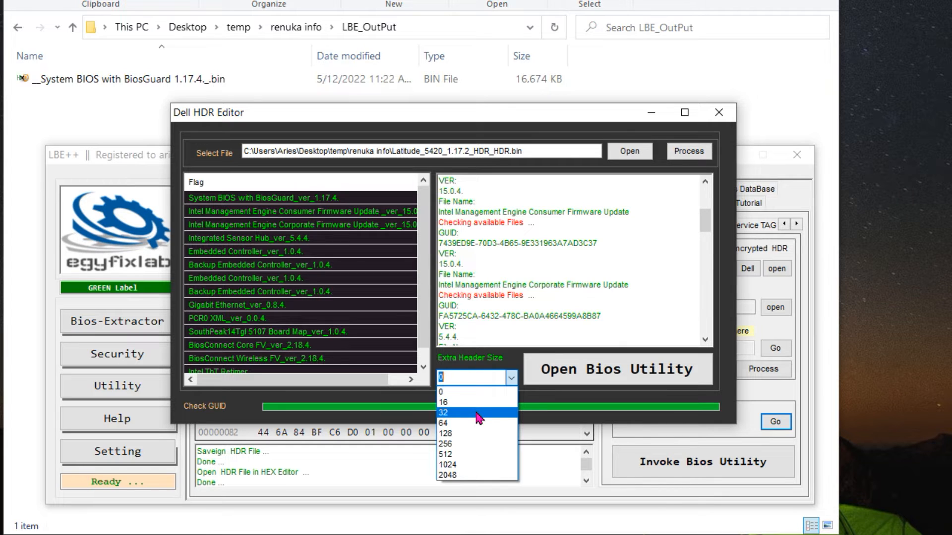
{"action": "left_click", "coordinate": [478, 413]}
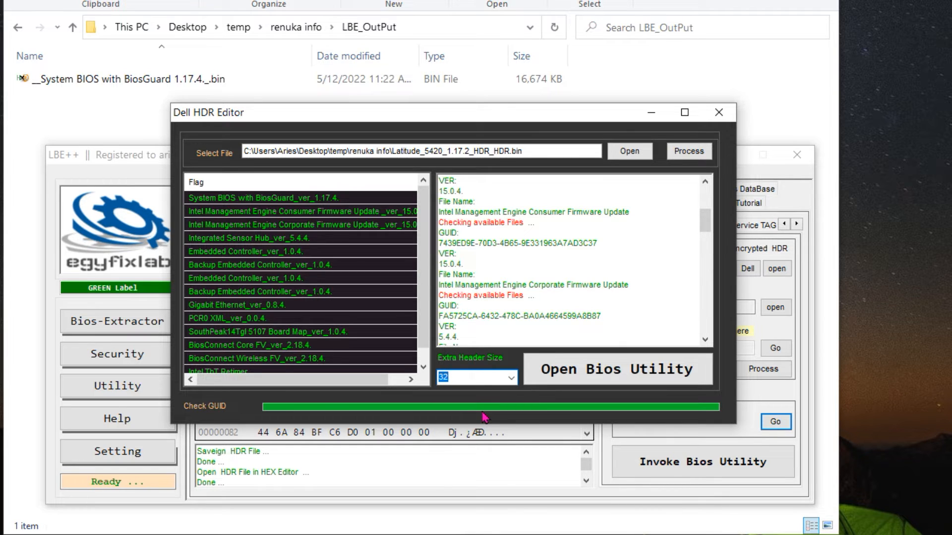
{"action": "left_click", "coordinate": [686, 154]}
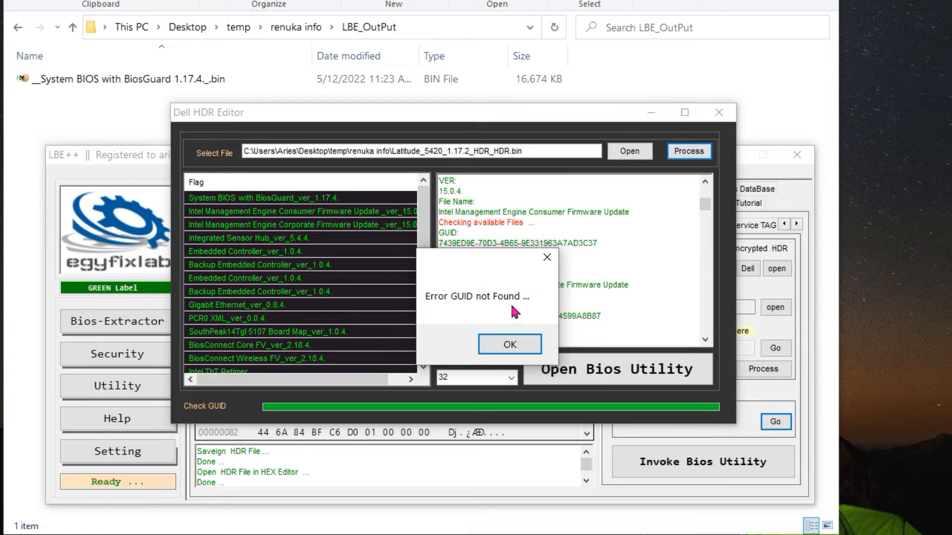
{"action": "left_click", "coordinate": [511, 346]}
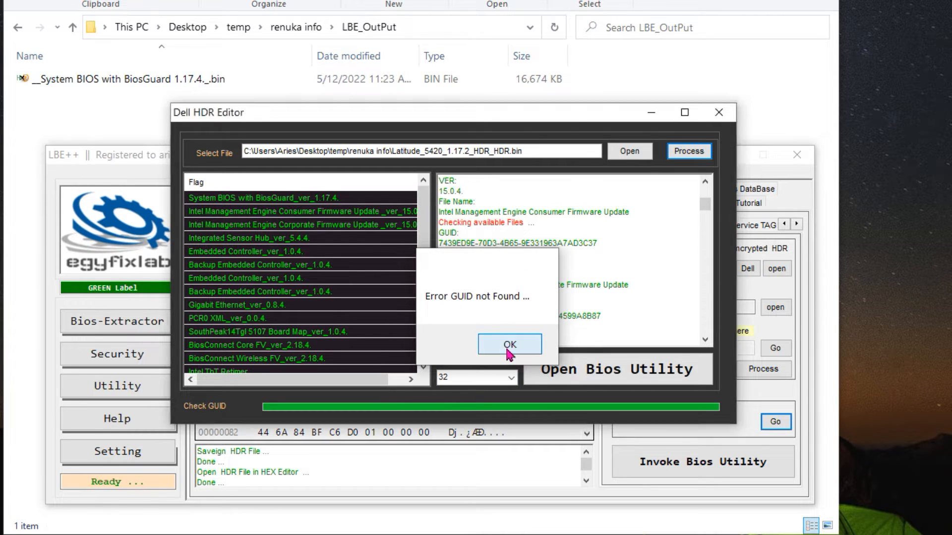
{"action": "left_click", "coordinate": [519, 346]}
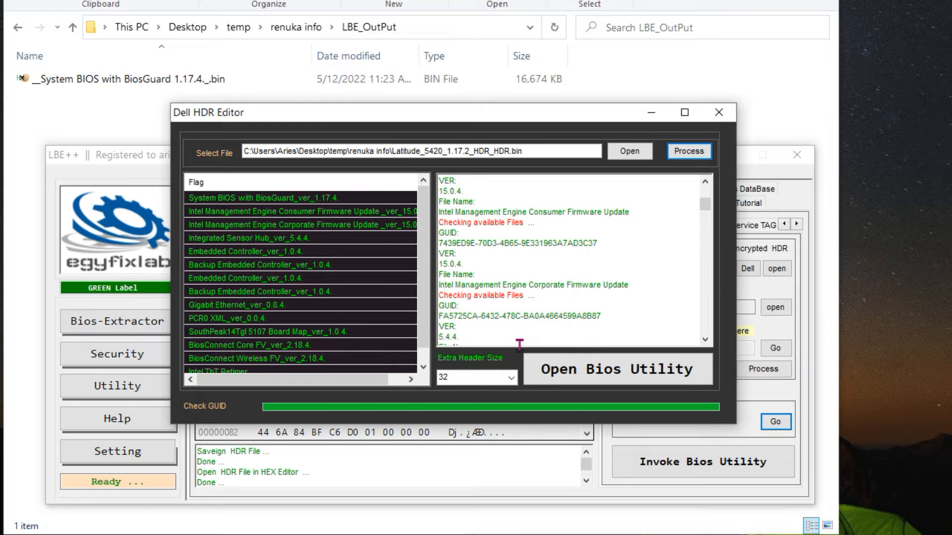
Set the extra header size to 16 and process the HDR file to extract all its components
{"action": "left_click", "coordinate": [510, 380]}
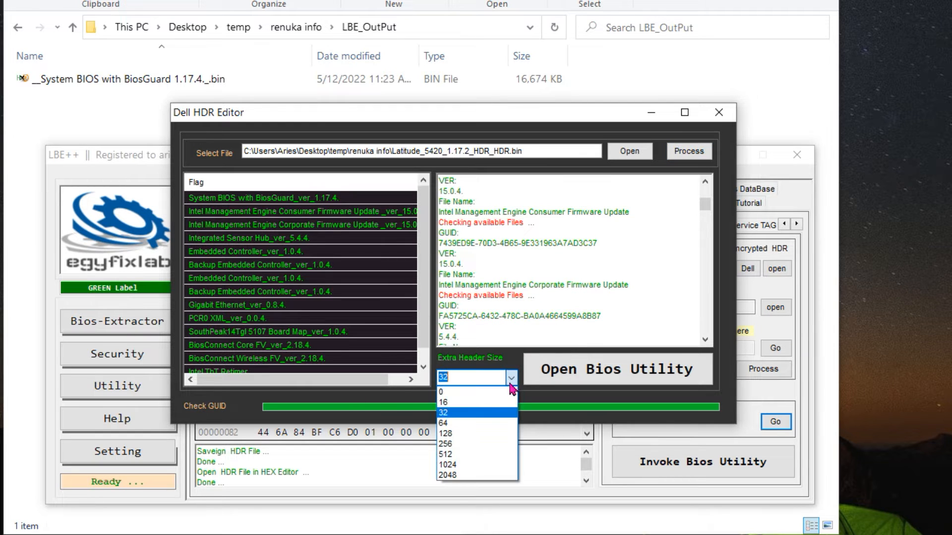
{"action": "left_click", "coordinate": [472, 403]}
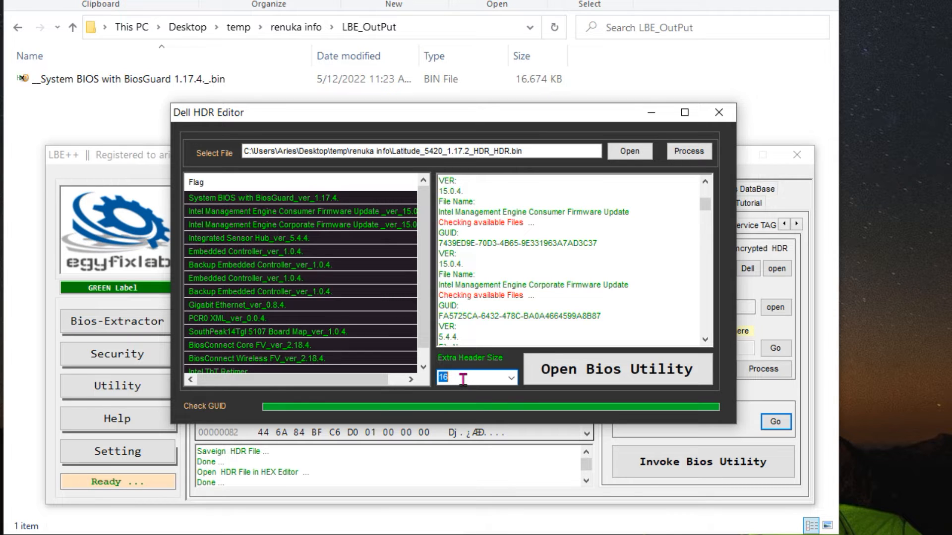
{"action": "left_click", "coordinate": [688, 156]}
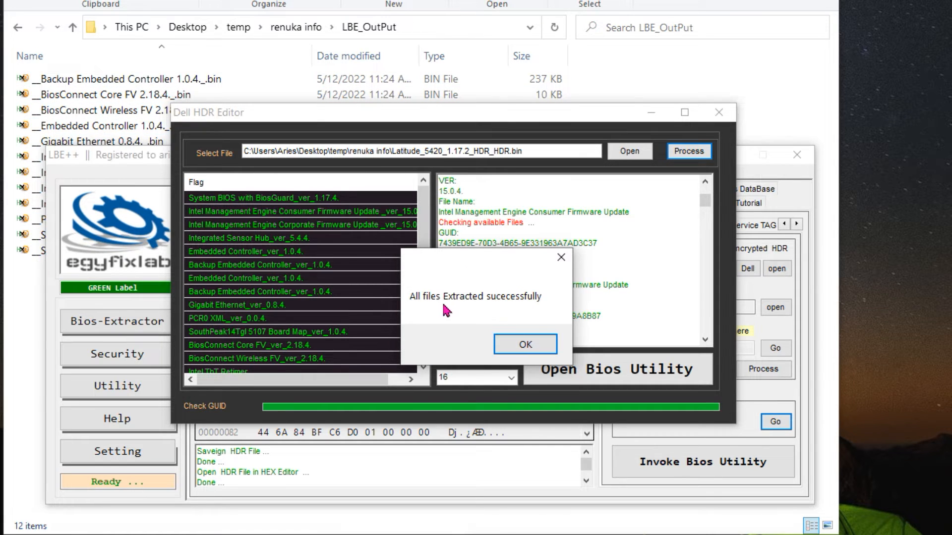
{"action": "left_click", "coordinate": [526, 345]}
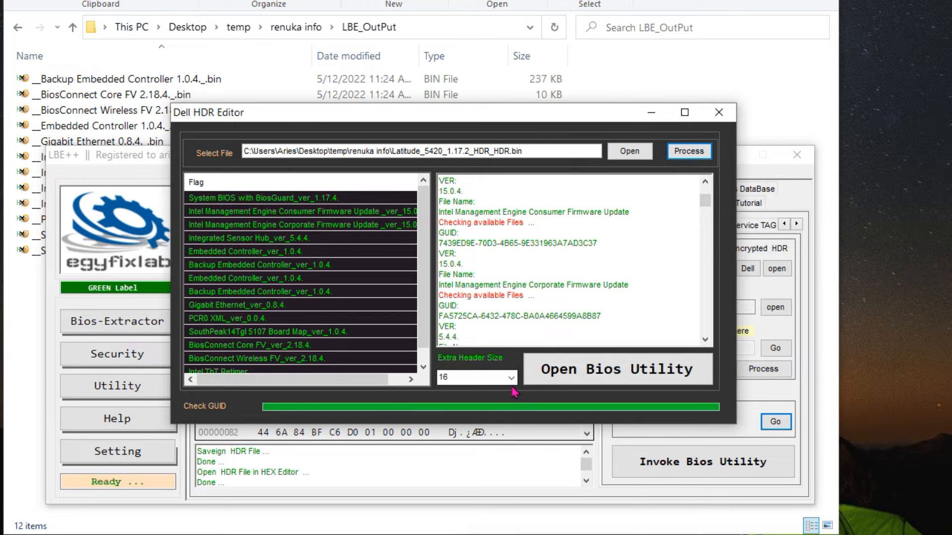
Reset the extra header size to 0, review the other available sizes, and close the Dell HDR Editor
{"action": "left_click", "coordinate": [510, 377]}
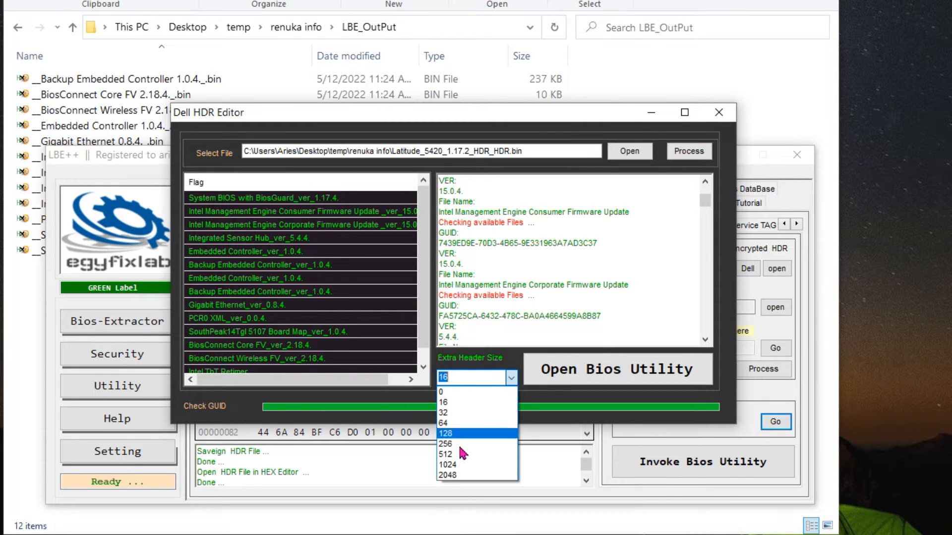
{"action": "left_click", "coordinate": [469, 392]}
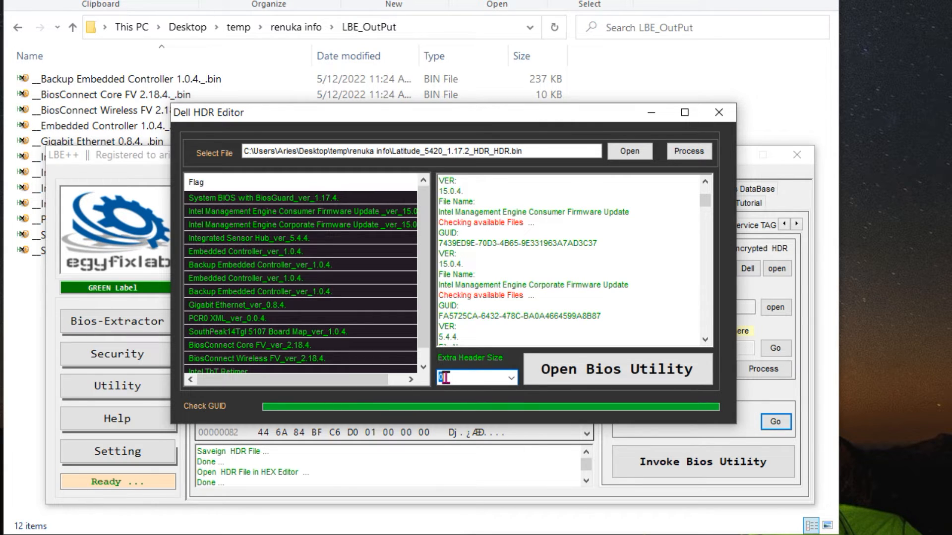
{"action": "left_click", "coordinate": [510, 379]}
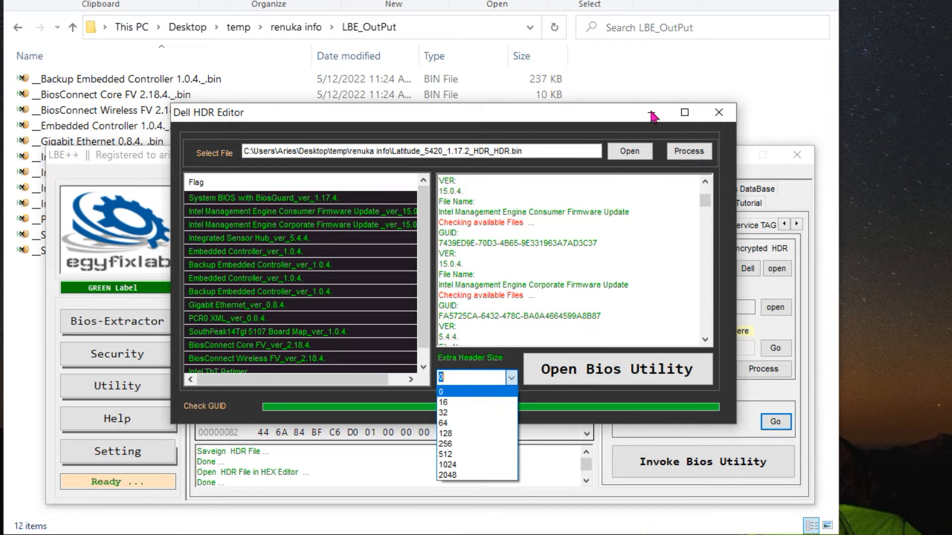
{"action": "left_click", "coordinate": [719, 115]}
{"action": "left_click", "coordinate": [719, 115]}
Open the BIOS utility from the Dell repair tools and bring the Bios Seperator window fully into view
{"action": "left_click_drag", "start_coordinate": [544, 170], "coordinate": [557, 132]}
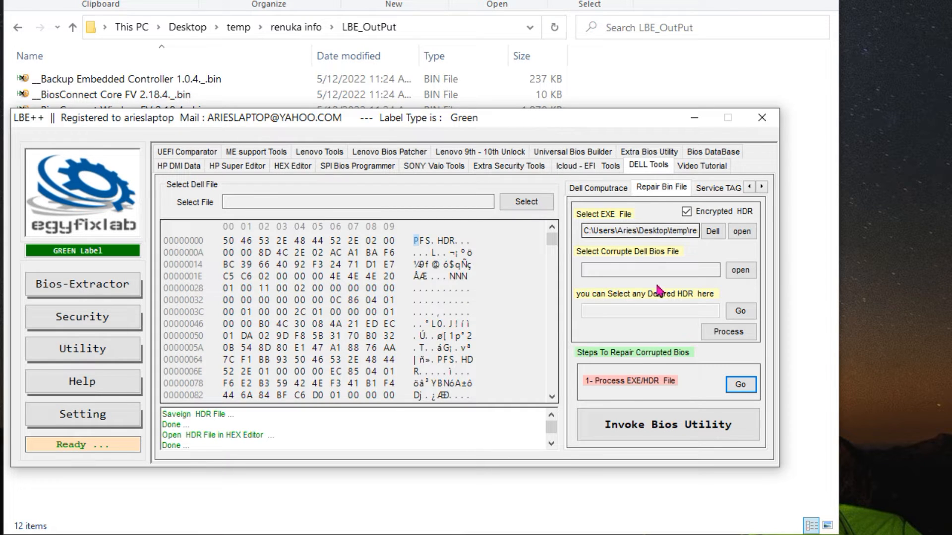
{"action": "left_click", "coordinate": [654, 432]}
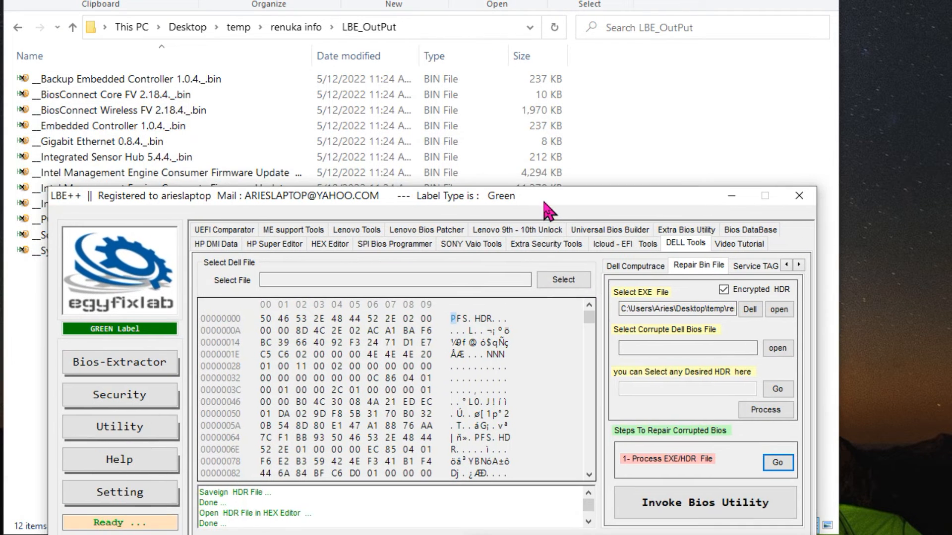
{"action": "left_click", "coordinate": [675, 495]}
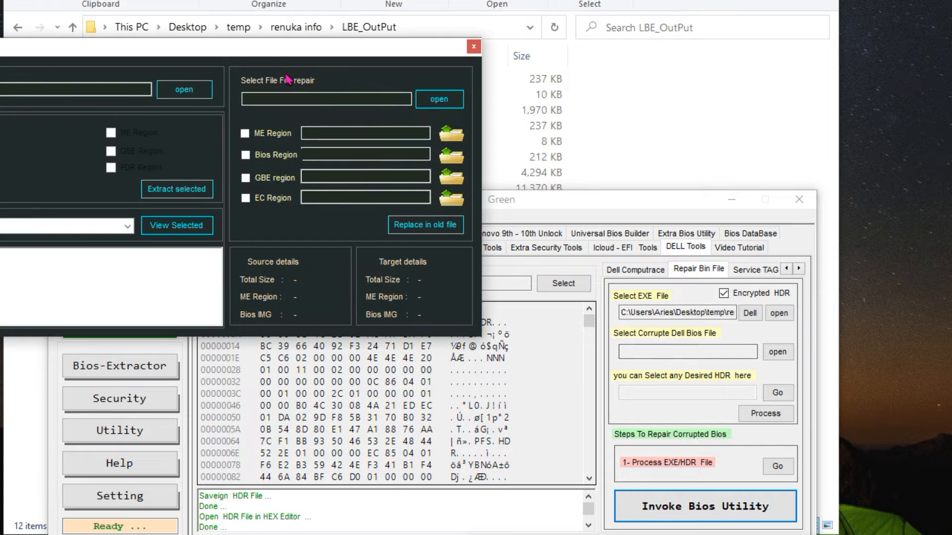
{"action": "left_click_drag", "start_coordinate": [278, 55], "coordinate": [569, 110]}
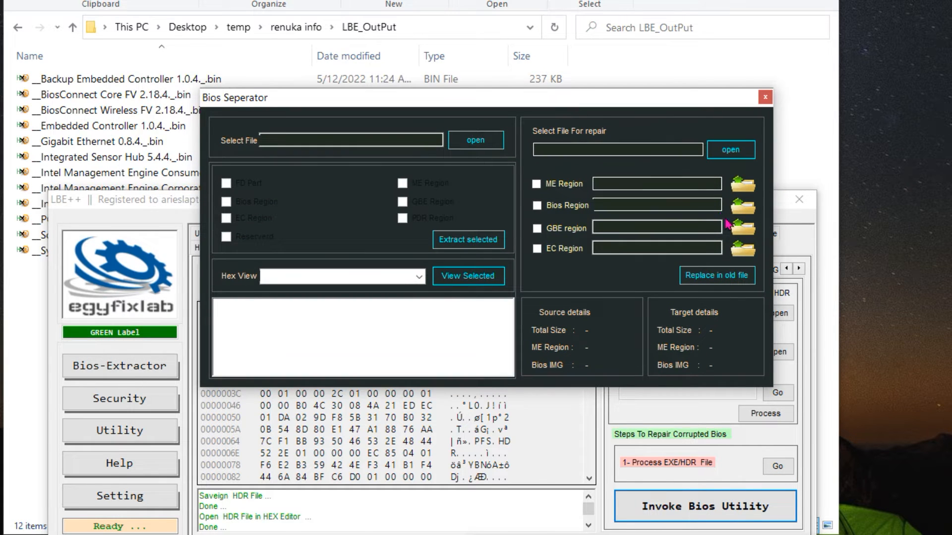
Load "Dell Lattitude 5420 main GDF40 LA-K491P rev 2.0 1.13.1.bin" as the file for repair
{"action": "left_click", "coordinate": [730, 150]}
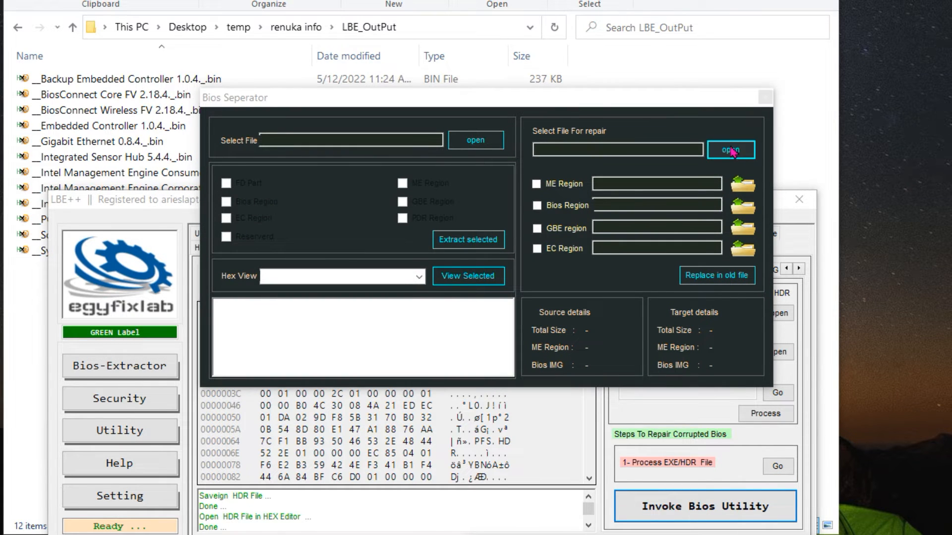
{"action": "left_click_drag", "start_coordinate": [590, 58], "coordinate": [479, 60]}
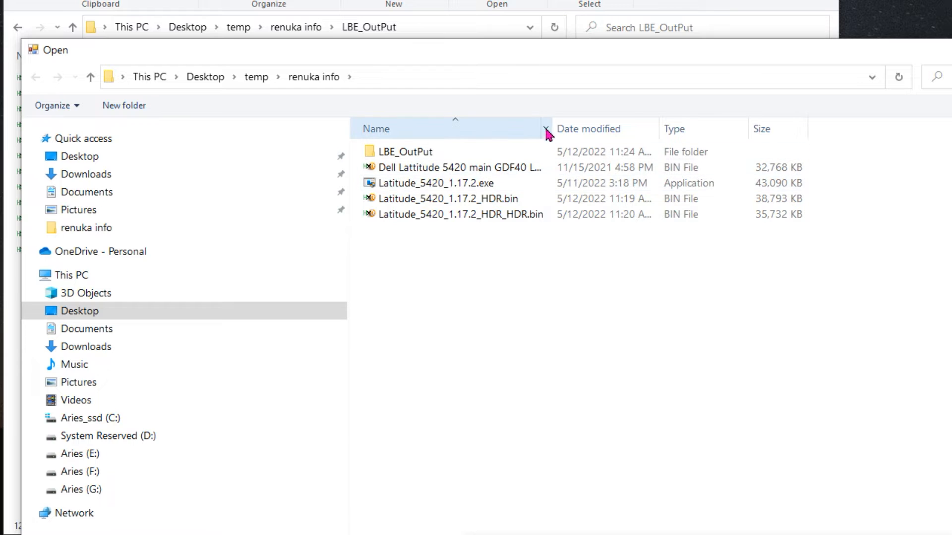
{"action": "left_click_drag", "start_coordinate": [552, 126], "coordinate": [708, 135]}
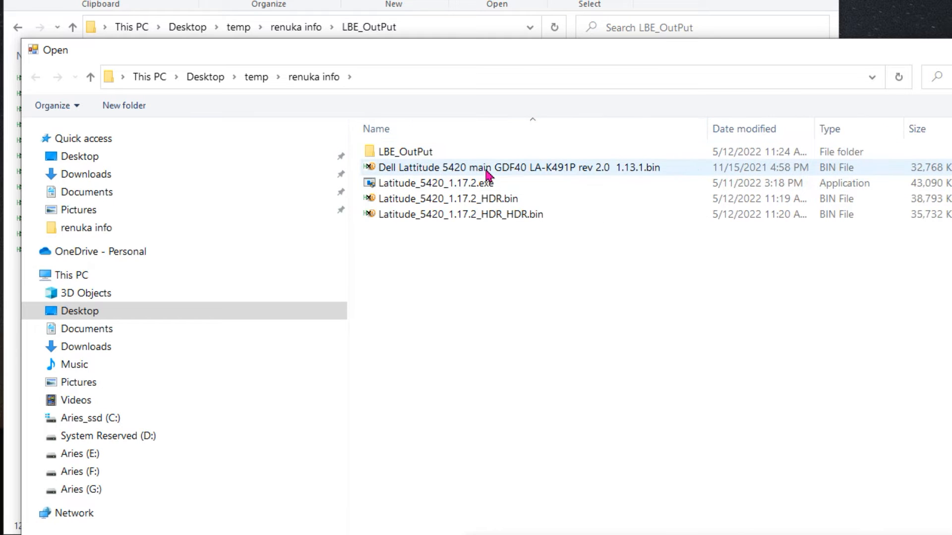
{"action": "mouse_move", "coordinate": [488, 175]}
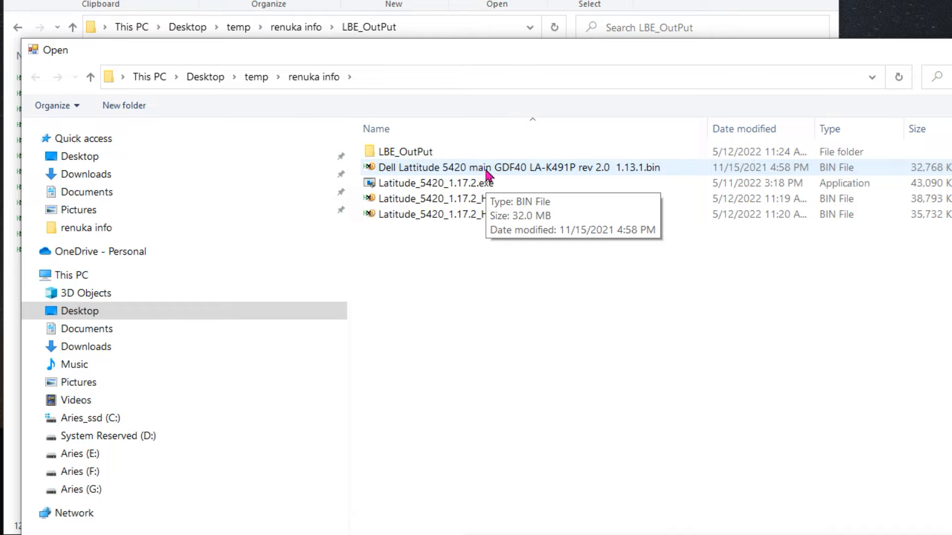
{"action": "left_click", "coordinate": [488, 175]}
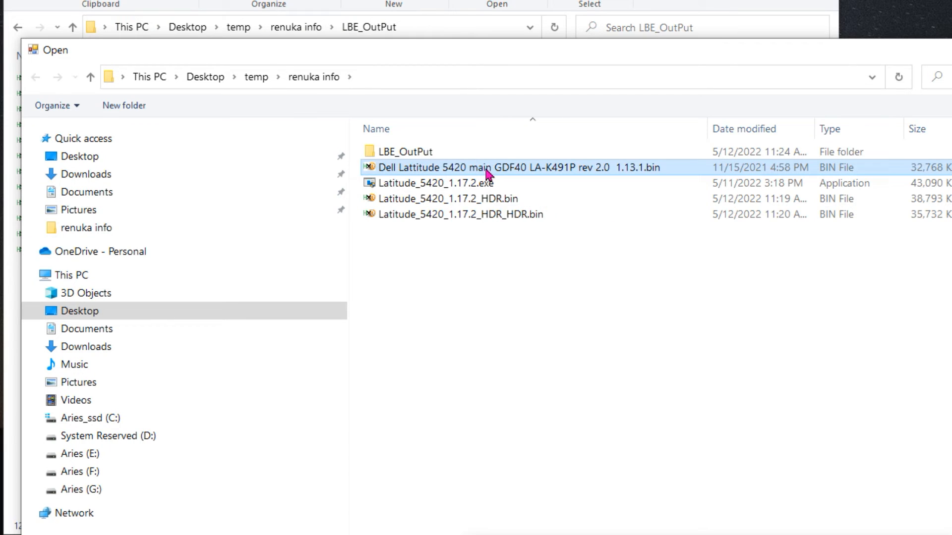
{"action": "double_click", "coordinate": [488, 174]}
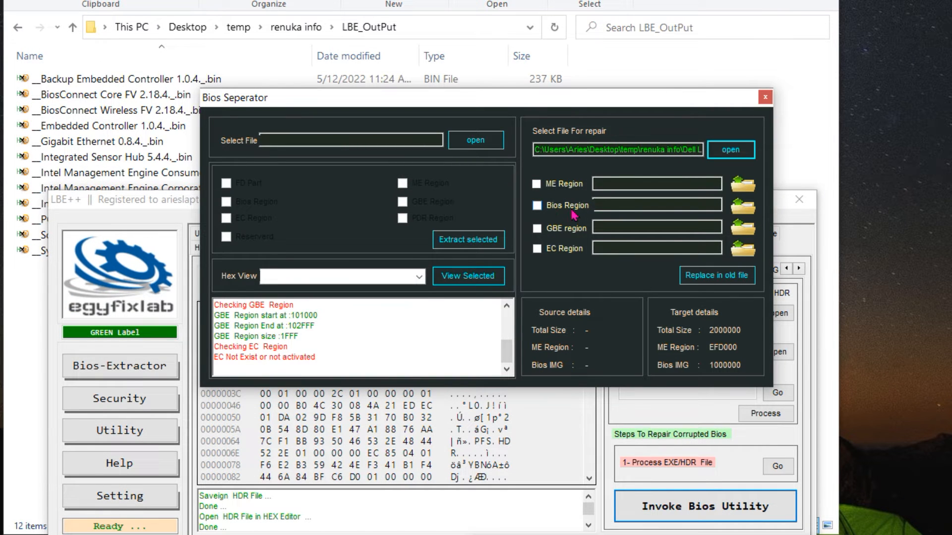
Assign "__System BIOS with BiosGuard 1.17.4._.bin" from the LBE_OutPut folder as the replacement Bios Region
{"action": "left_click", "coordinate": [741, 212]}
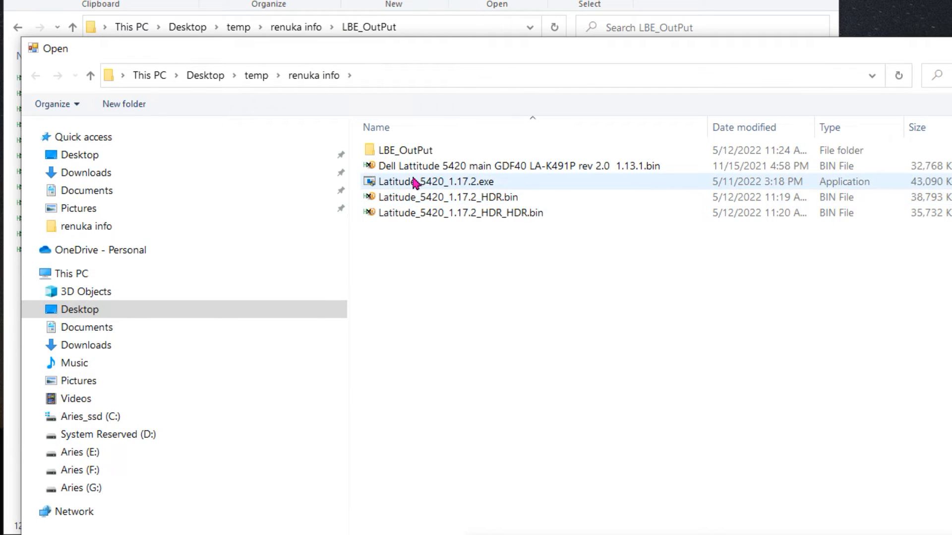
{"action": "double_click", "coordinate": [403, 150]}
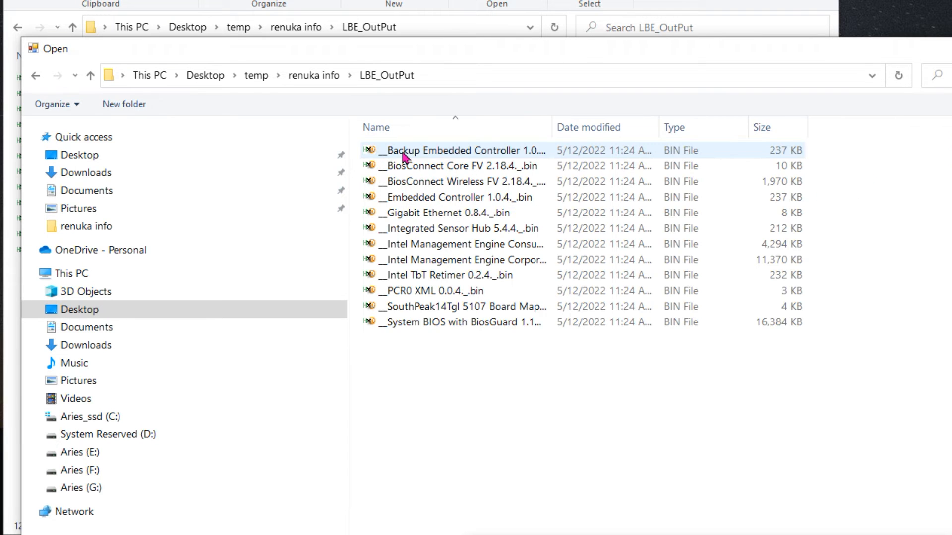
{"action": "left_click", "coordinate": [453, 332]}
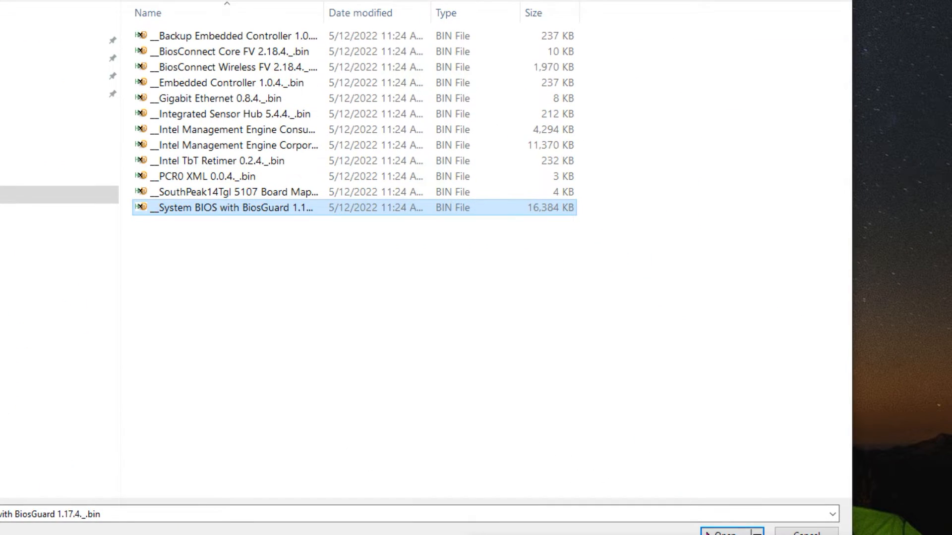
{"action": "left_click", "coordinate": [708, 533]}
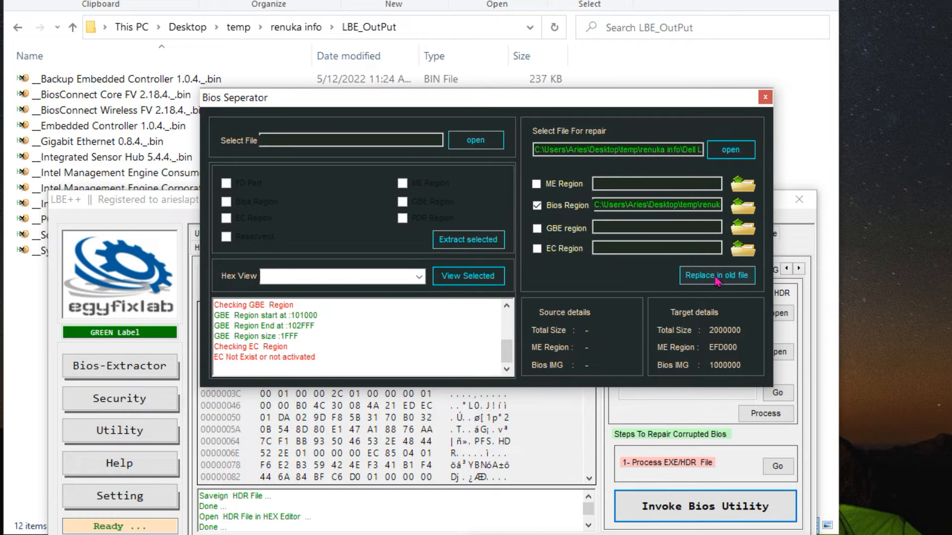
Check the original "Dell Lattitude 5420 main GDF40 LA-K491P rev 2.0 1.13.1.bin" dump in the LBE_OutPut folder's parent and return to Bios Seperator
{"action": "left_click", "coordinate": [278, 25]}
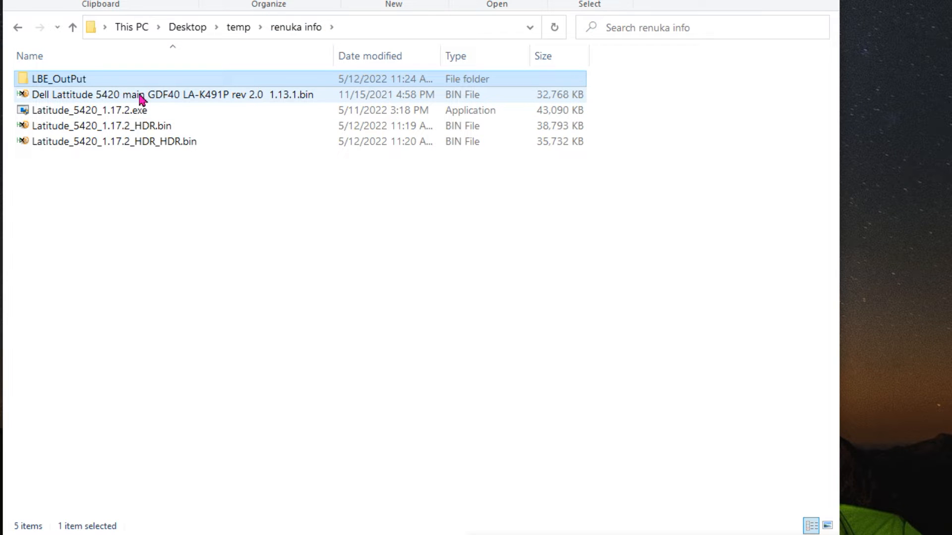
{"action": "left_click", "coordinate": [133, 97]}
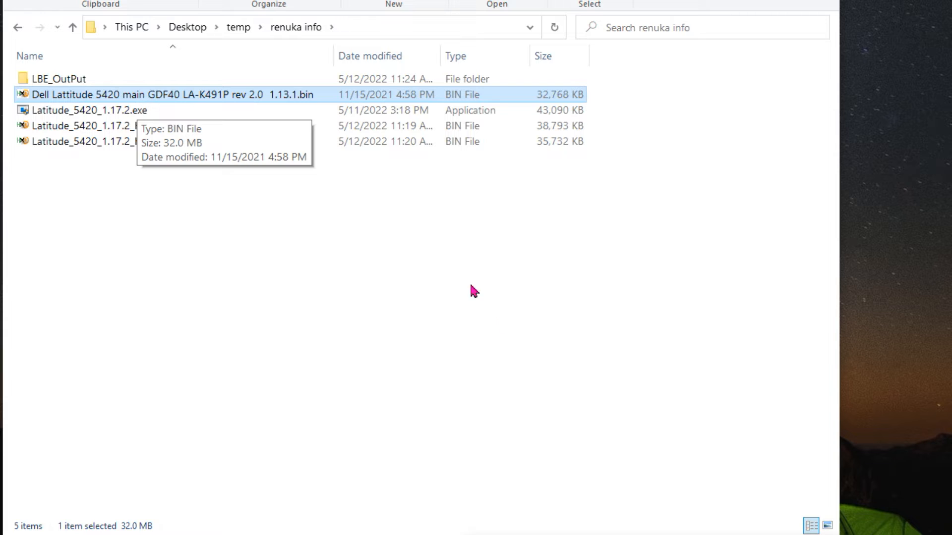
{"action": "left_click", "coordinate": [496, 534]}
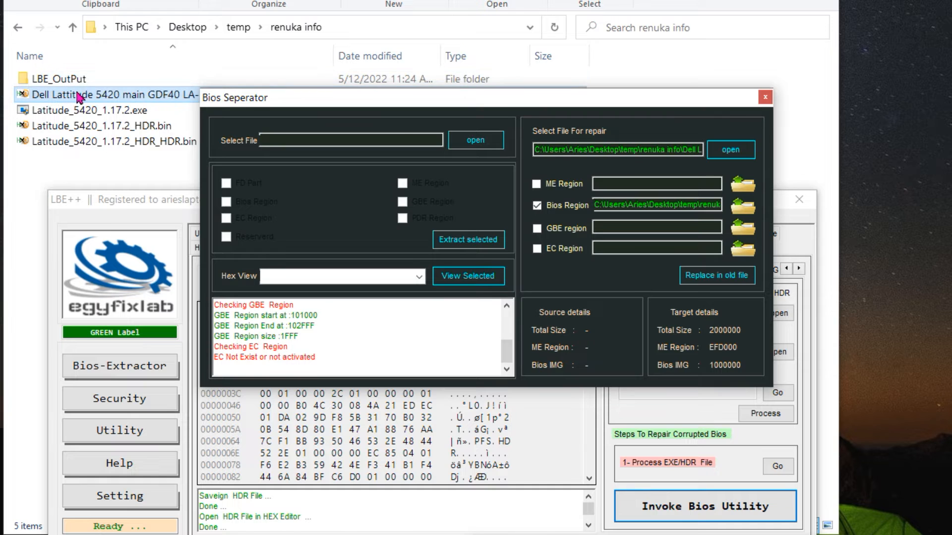
Replace the Bios Region in the old dump, save the result as "CLEAN BIOS REGION.BIN" in LBE_OutPut's parent folder, and close Bios Seperator
{"action": "left_click", "coordinate": [713, 278]}
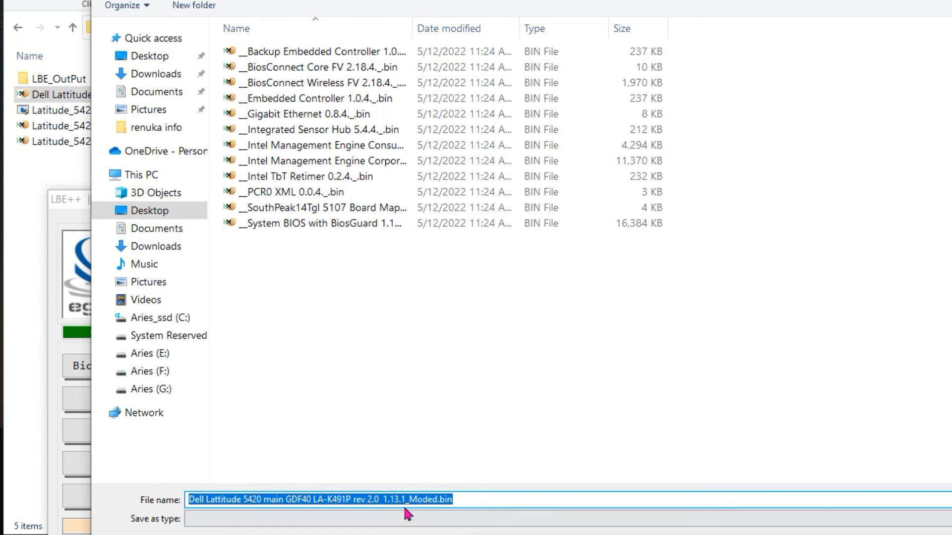
{"action": "left_click_drag", "start_coordinate": [483, 0], "coordinate": [516, 0]}
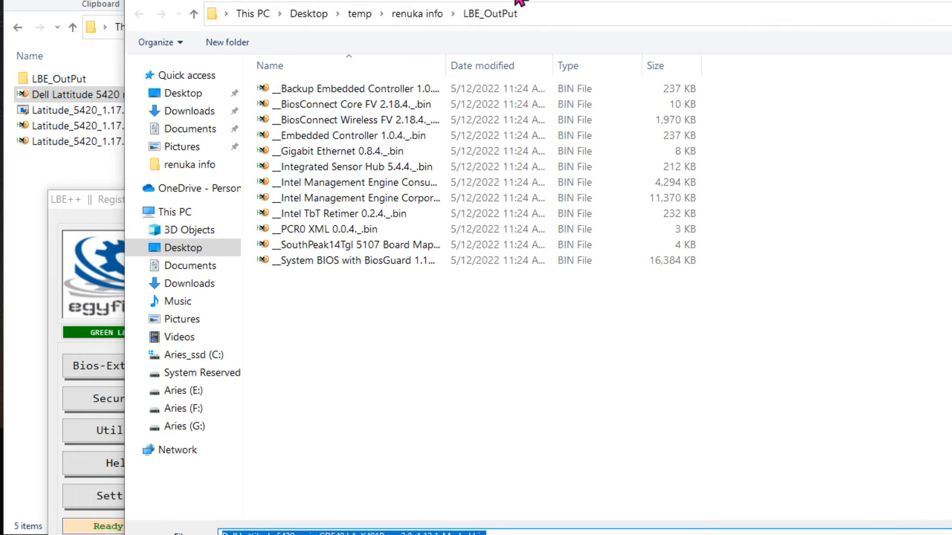
{"action": "left_click", "coordinate": [417, 16]}
{"action": "left_click_drag", "start_coordinate": [422, 0], "coordinate": [381, 0]}
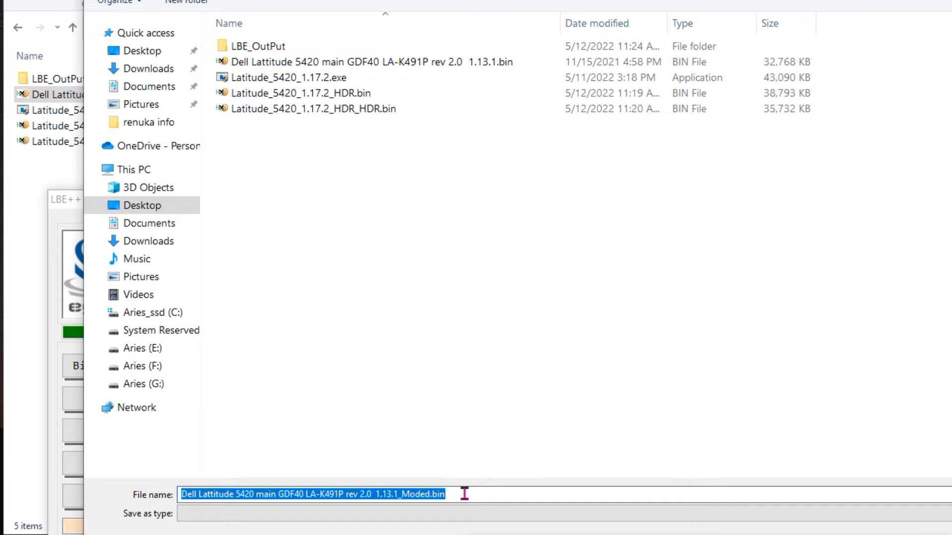
{"action": "type", "text": "CLEAN BIOS REGION"}
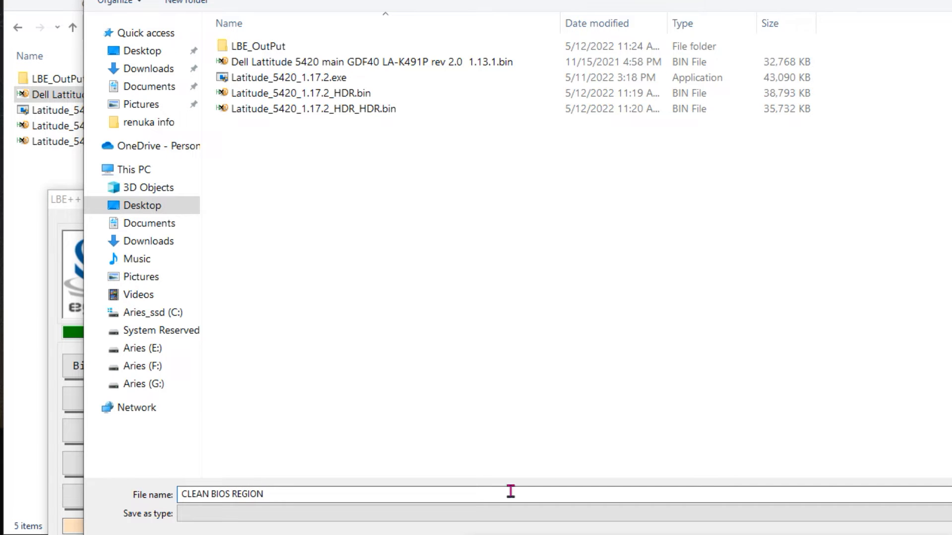
{"action": "type", "text": ".BIN"}
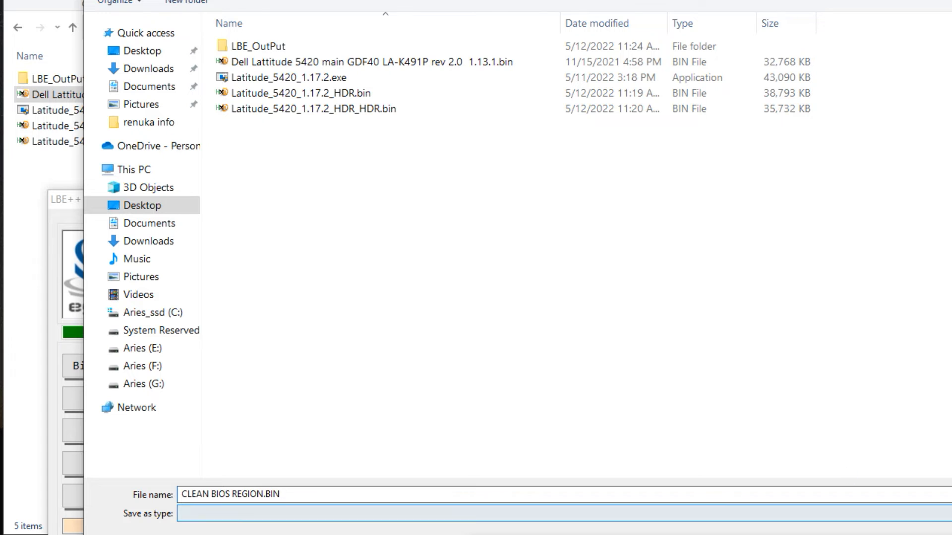
{"action": "key", "text": "Return"}
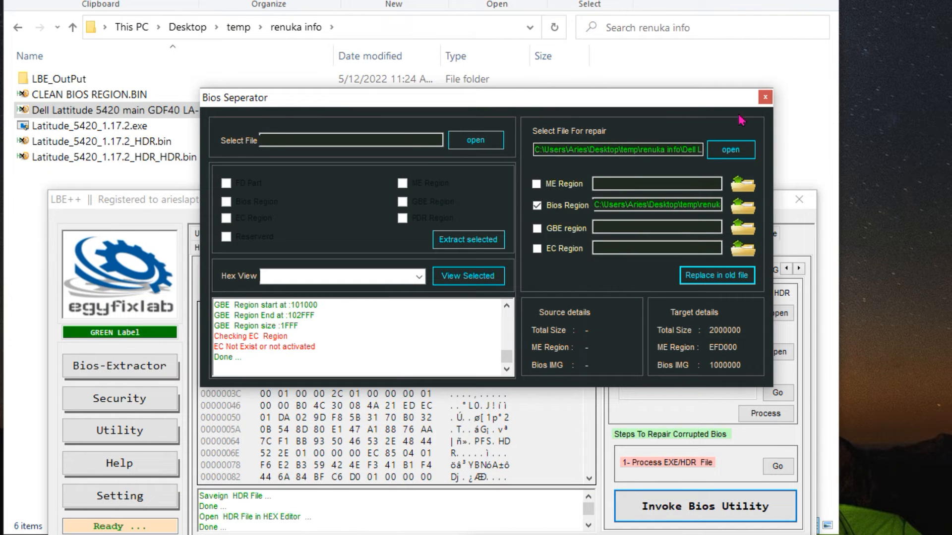
{"action": "left_click", "coordinate": [765, 98]}
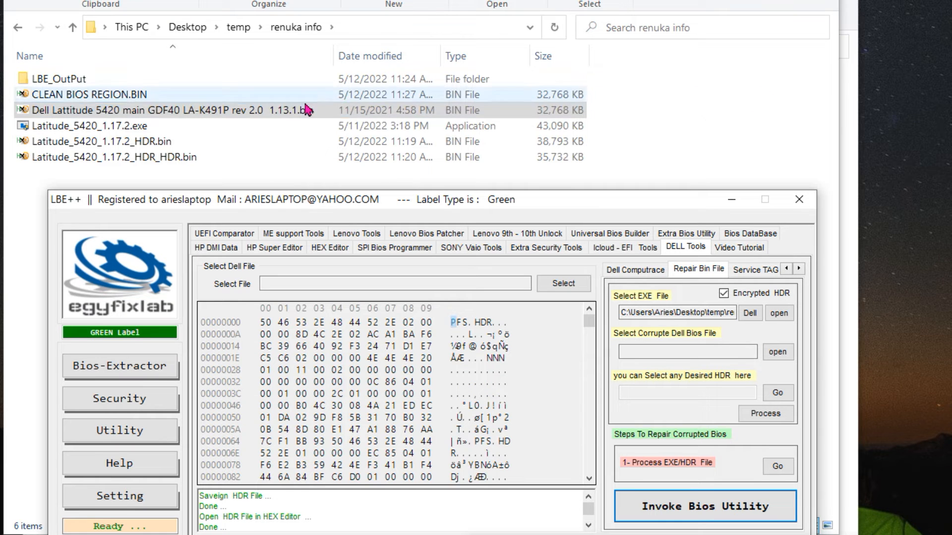
Compare the size of "CLEAN BIOS REGION.BIN" with that of the original Dell Lattitude 5420 dump
{"action": "left_click", "coordinate": [92, 97]}
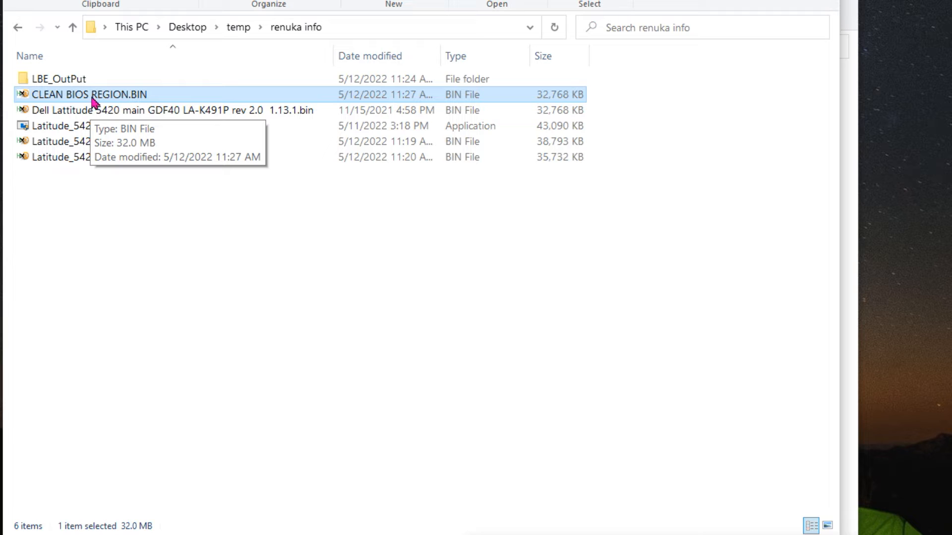
{"action": "left_click", "coordinate": [78, 112]}
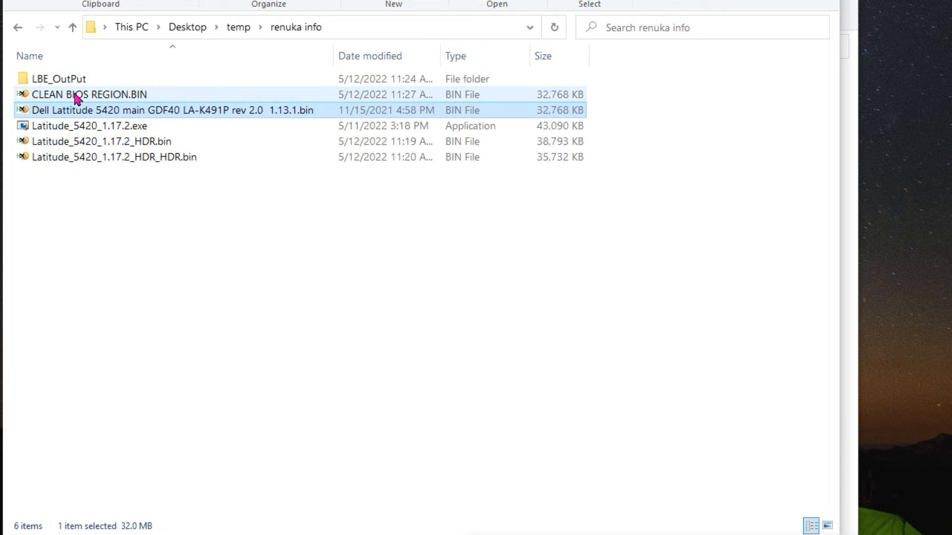
{"action": "left_click", "coordinate": [77, 96]}
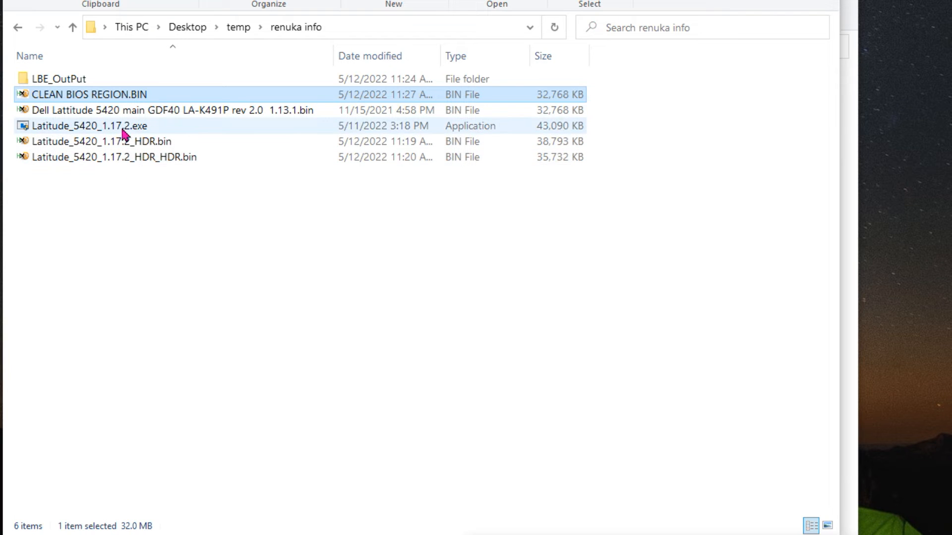
Delete the original 1.13.1 dump, Latitude_5420_1.17.2.exe, Latitude_5420_1.17.2_HDR.bin and Latitude_5420_1.17.2_HDR_HDR.bin, keeping LBE_OutPut and CLEAN BIOS REGION.BIN
{"action": "left_click", "coordinate": [131, 157]}
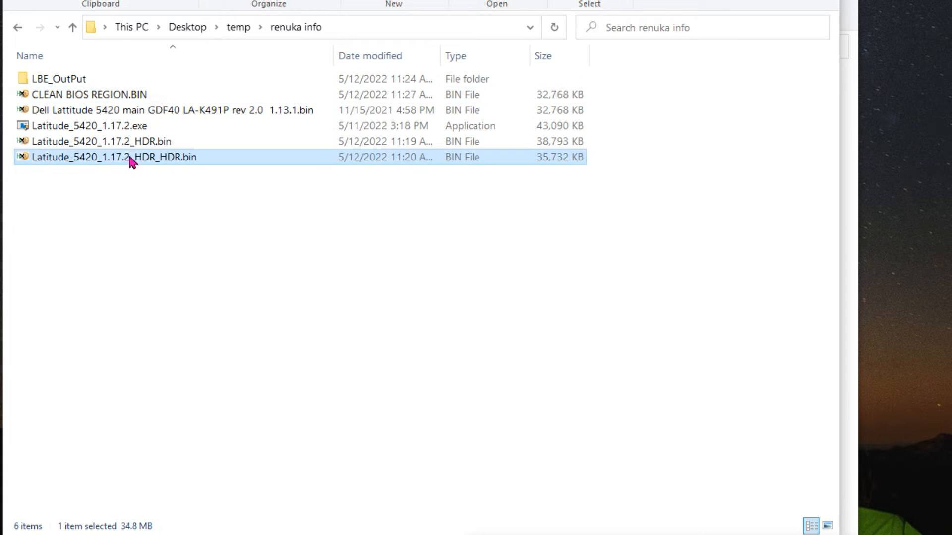
{"action": "left_click", "coordinate": [108, 142], "text": "ctrl"}
{"action": "left_click", "coordinate": [106, 130], "text": "ctrl"}
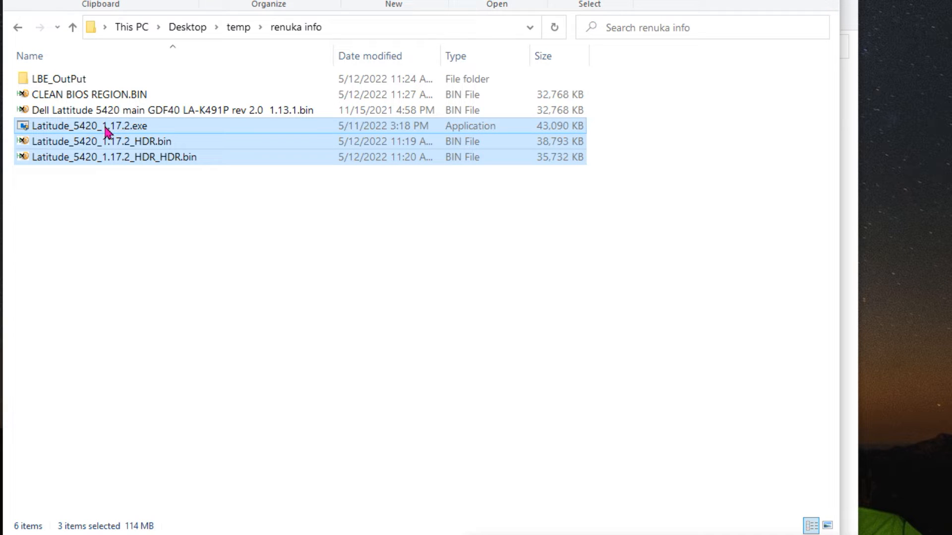
{"action": "left_click", "coordinate": [108, 114], "text": "ctrl"}
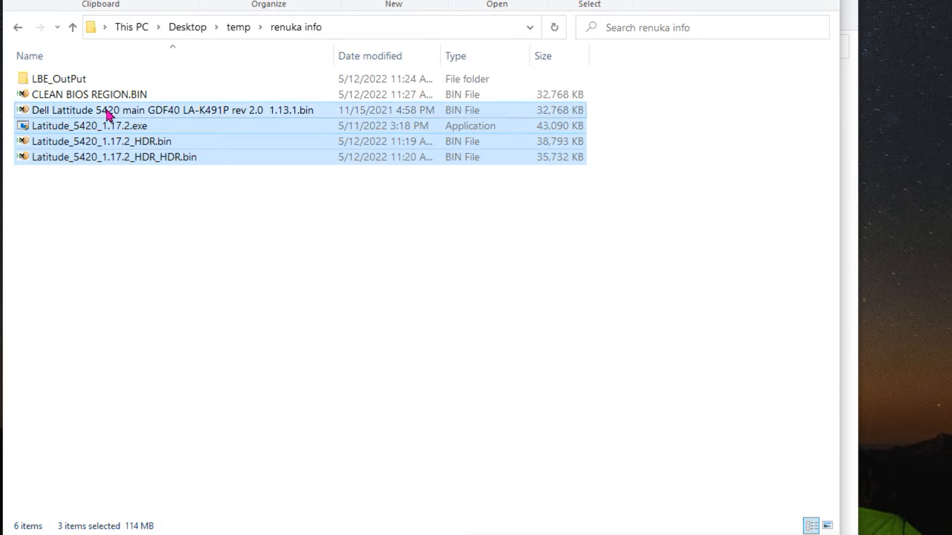
{"action": "right_click", "coordinate": [165, 145]}
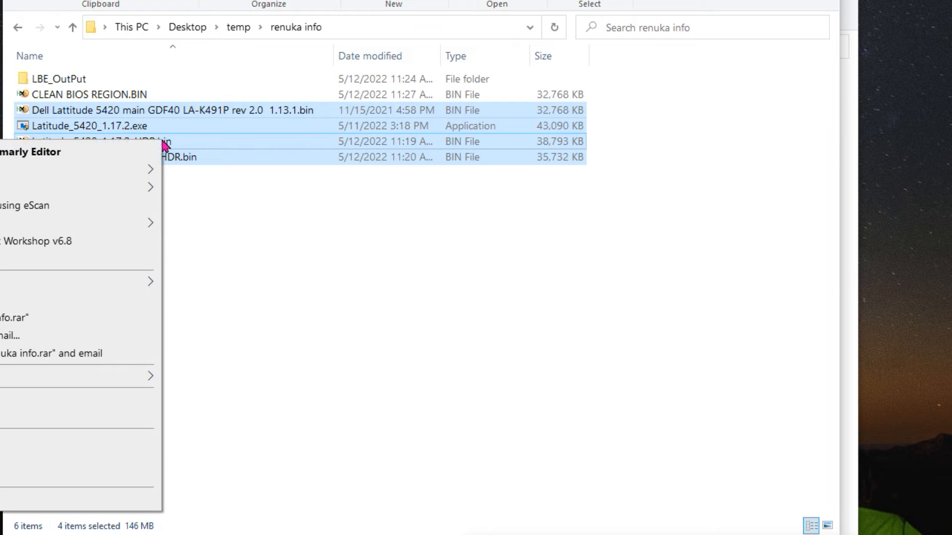
{"action": "left_click", "coordinate": [16, 461]}
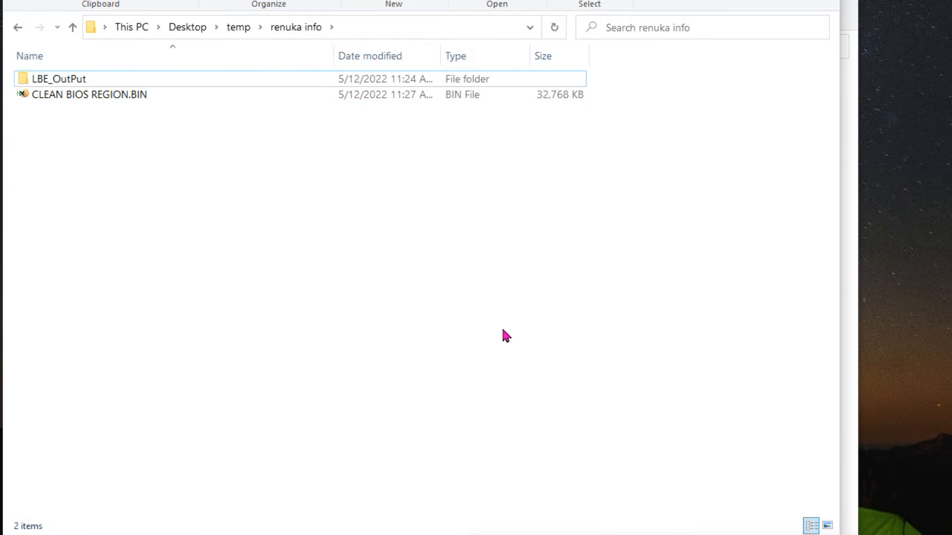
Review the extracted files in LBE_OutPut, then return to the parent folder and select CLEAN BIOS REGION.BIN
{"action": "double_click", "coordinate": [68, 83]}
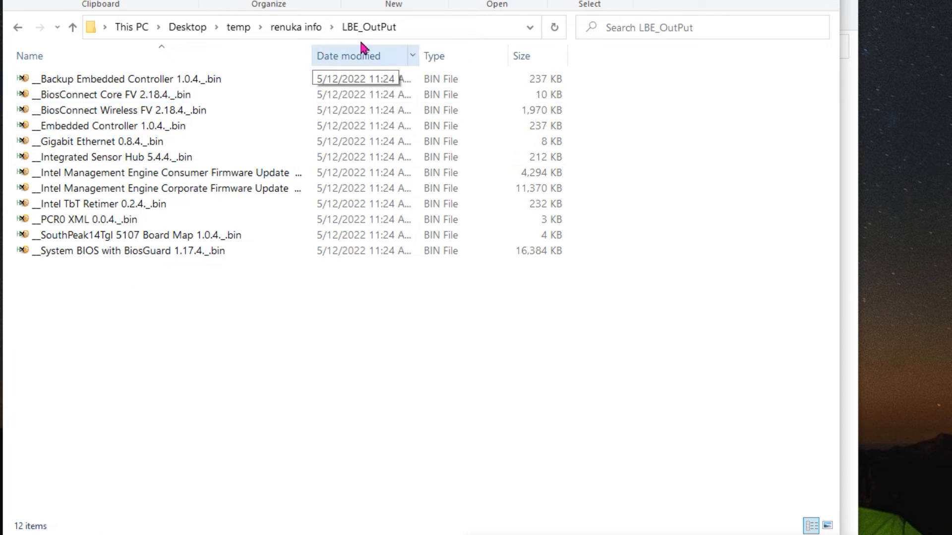
{"action": "left_click", "coordinate": [295, 29]}
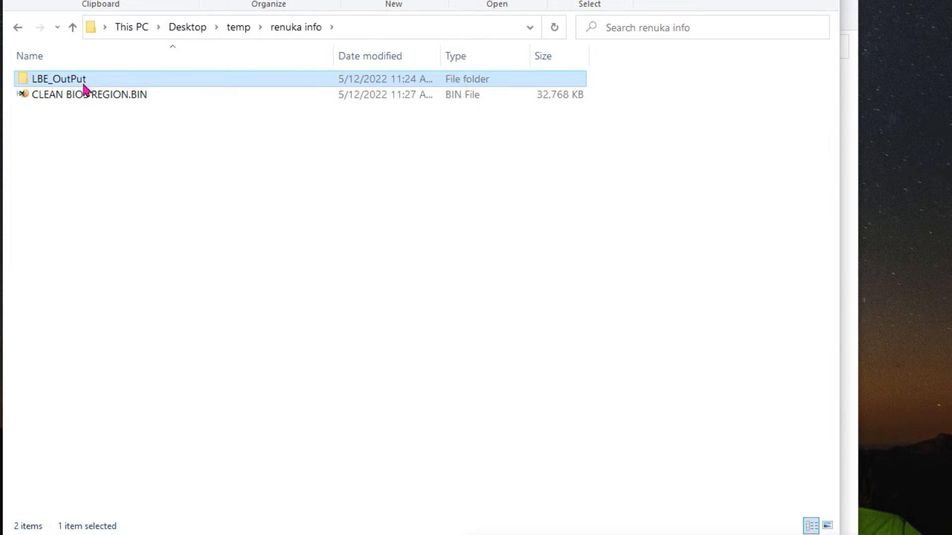
{"action": "left_click", "coordinate": [87, 99]}
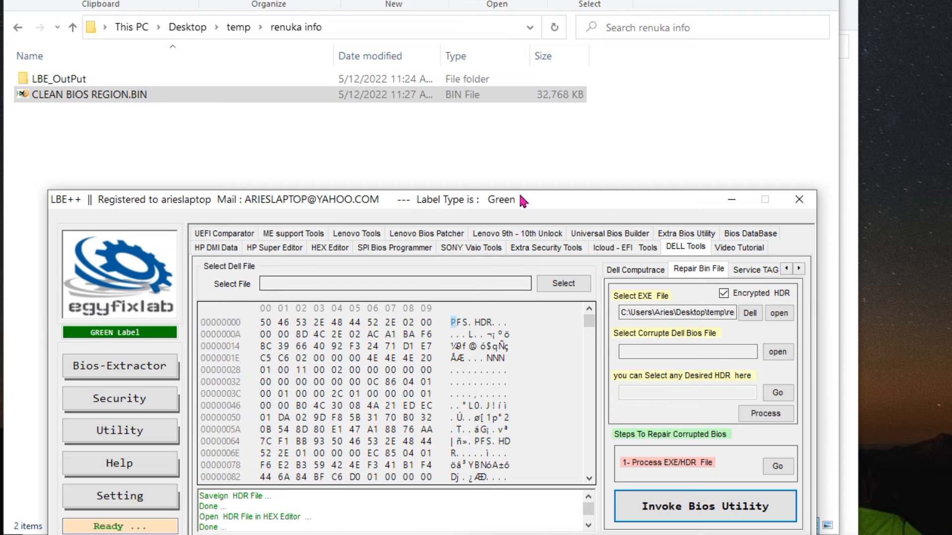
Switch to LBE++ and load CLEAN BIOS REGION.BIN as the BIOS file in the ME support tools
{"action": "left_click_drag", "start_coordinate": [552, 133], "coordinate": [538, 74]}
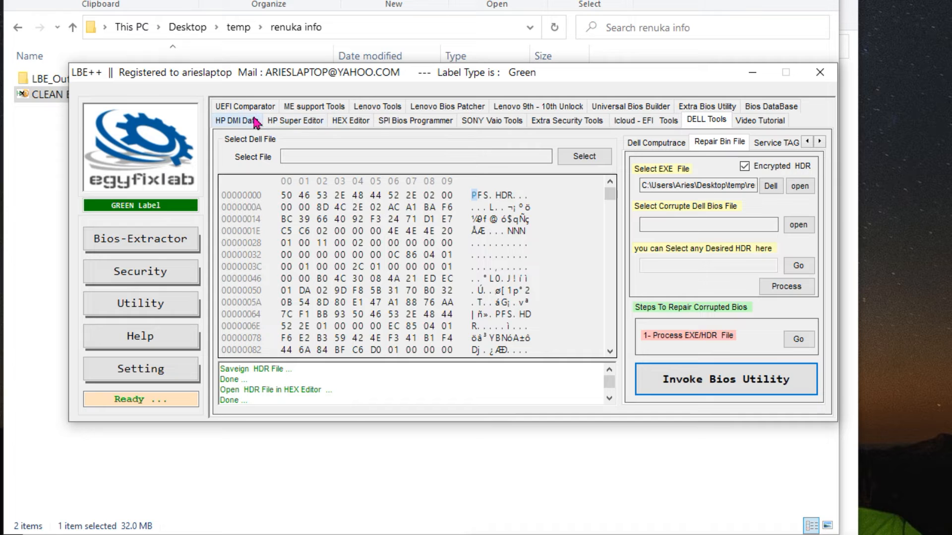
{"action": "left_click", "coordinate": [308, 109]}
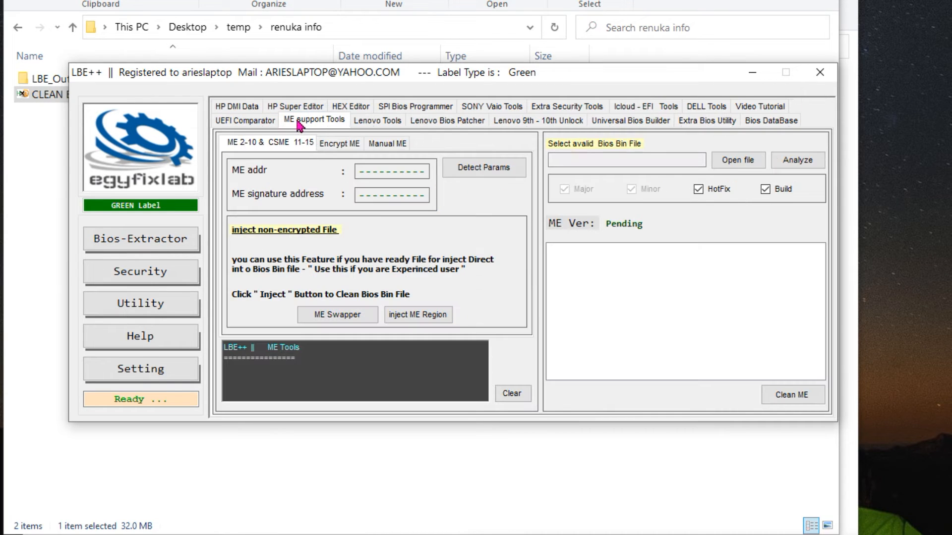
{"action": "left_click", "coordinate": [731, 159]}
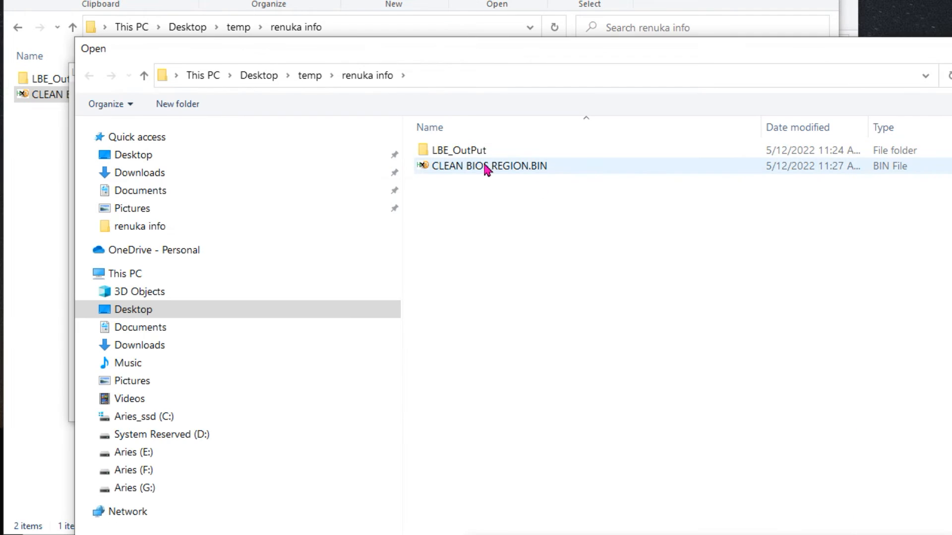
{"action": "double_click", "coordinate": [486, 165]}
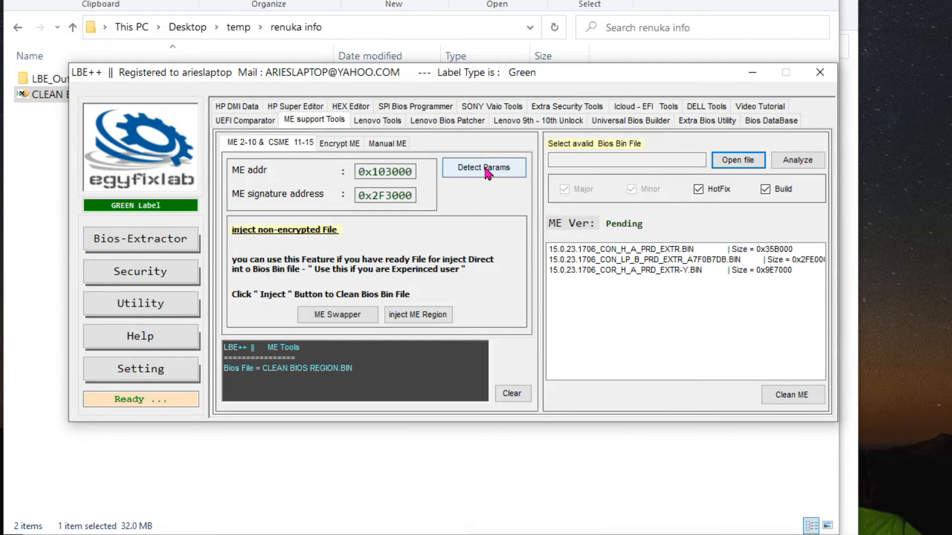
Run ME Analyzer on CLEAN BIOS REGION.BIN and examine the ME version, SKU and chipset in an enlarged report window
{"action": "left_click", "coordinate": [798, 162]}
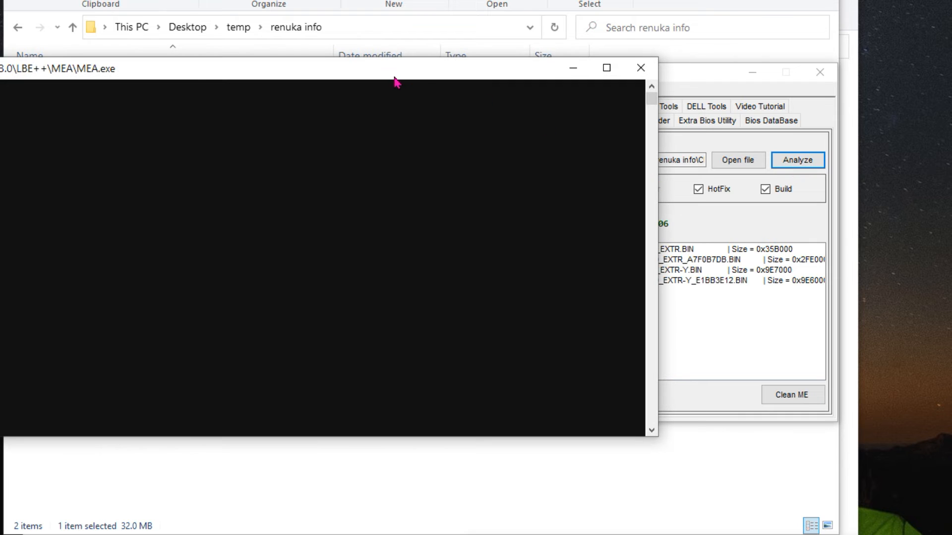
{"action": "key", "text": "Return"}
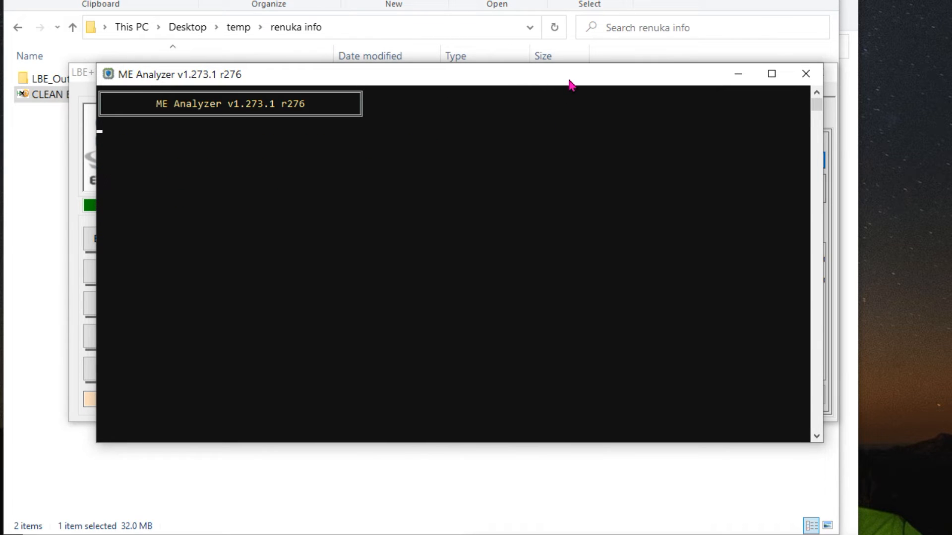
{"action": "scroll", "coordinate": [267, 321], "scroll_direction": "up", "scroll_amount": 2}
{"action": "scroll", "coordinate": [266, 321], "scroll_direction": "up", "scroll_amount": 20}
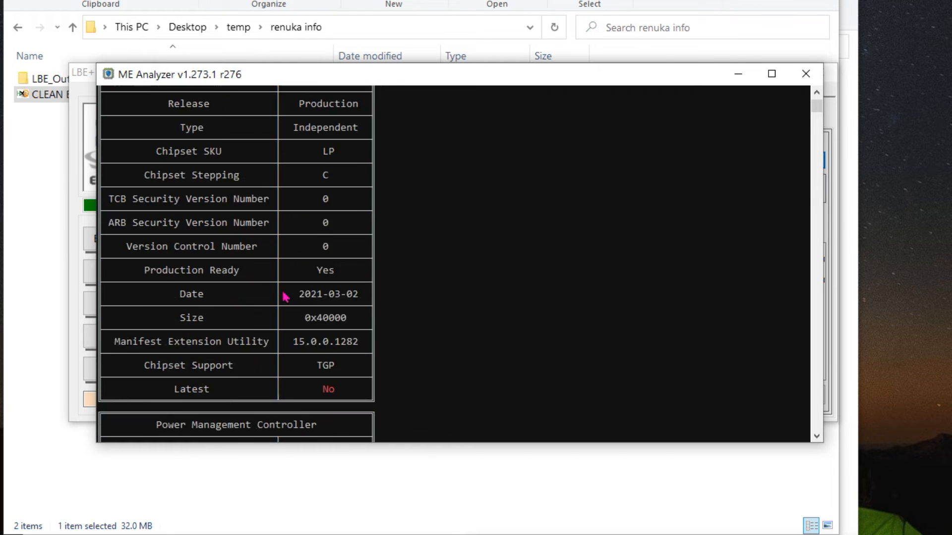
{"action": "scroll", "coordinate": [285, 296], "scroll_direction": "up", "scroll_amount": 1}
{"action": "scroll", "coordinate": [286, 296], "scroll_direction": "down", "scroll_amount": 2}
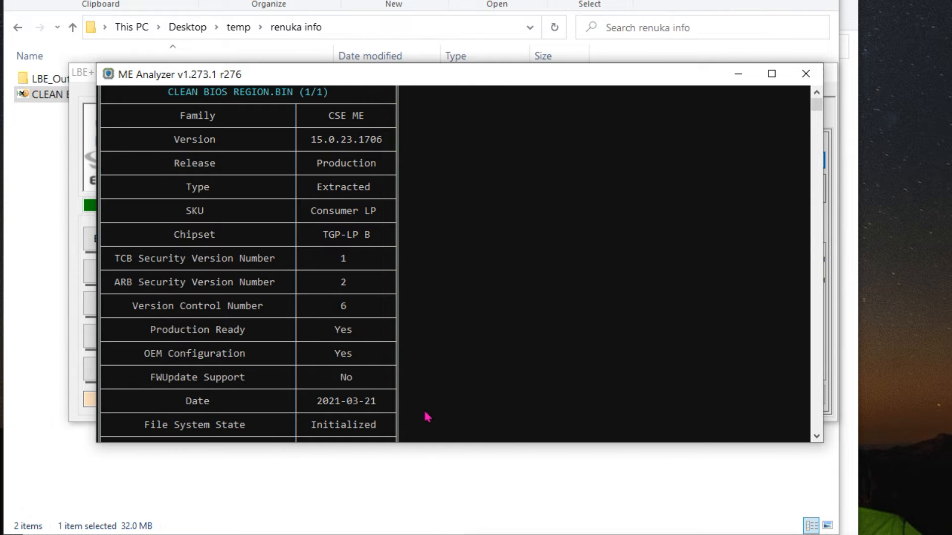
{"action": "left_click_drag", "start_coordinate": [635, 444], "coordinate": [635, 534]}
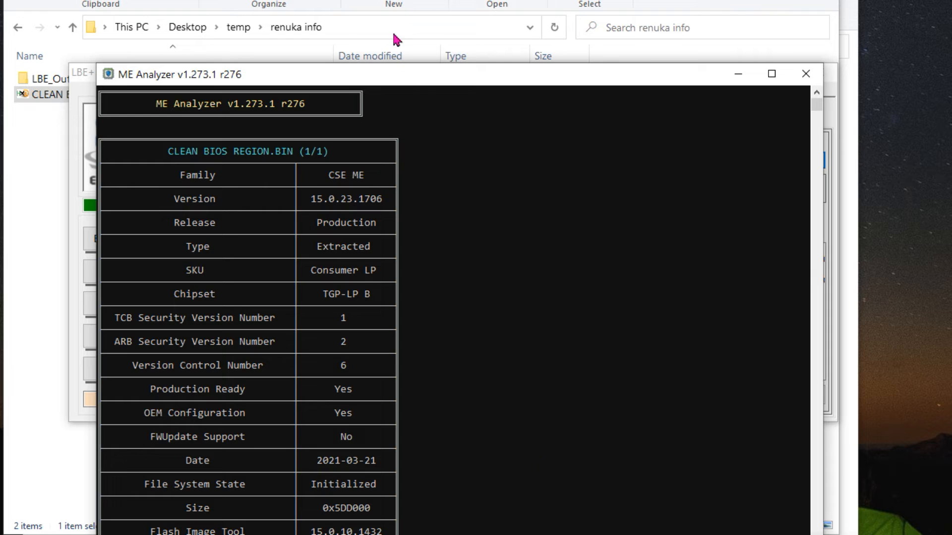
{"action": "left_click_drag", "start_coordinate": [408, 81], "coordinate": [362, 13]}
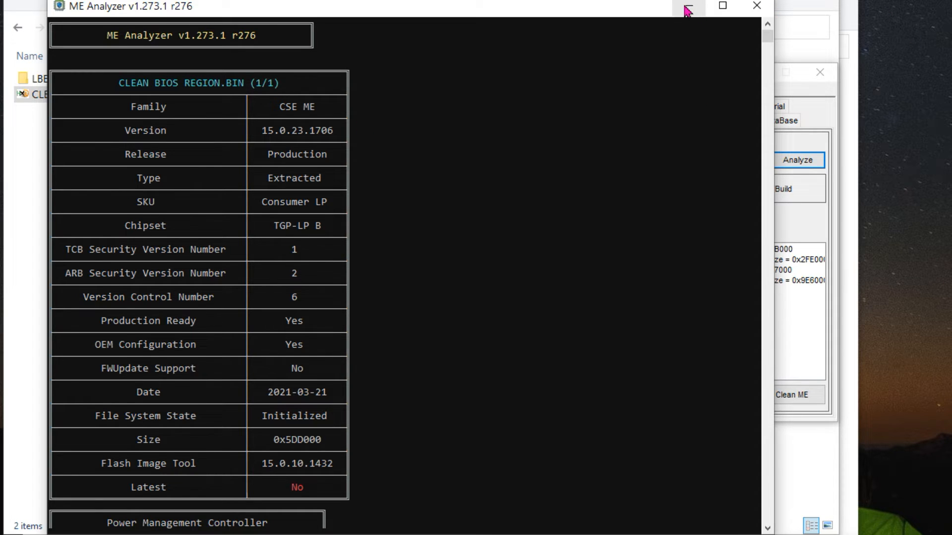
Arrange the ME Analyzer report beside the LBE++ window and show the Manual ME list of system tools
{"action": "left_click_drag", "start_coordinate": [620, 8], "coordinate": [564, 9]}
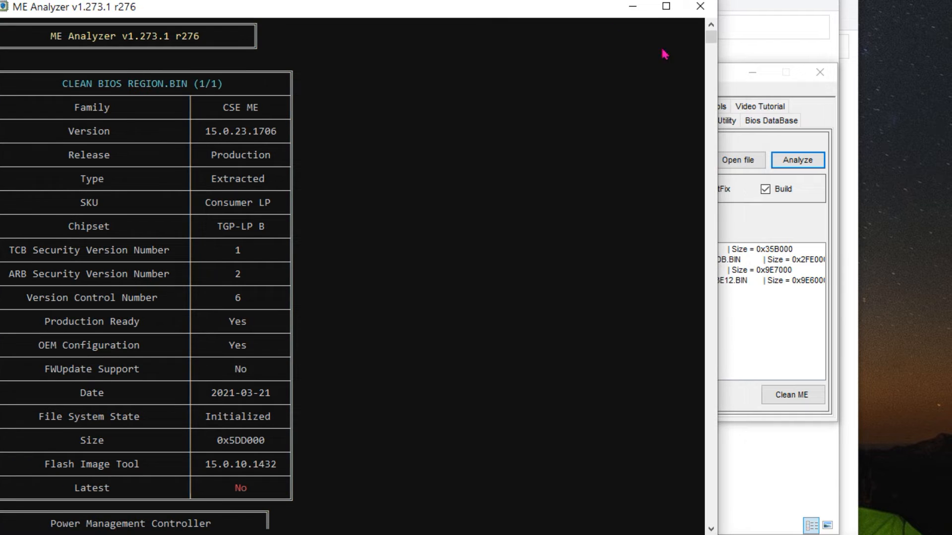
{"action": "left_click", "coordinate": [732, 84]}
{"action": "left_click_drag", "start_coordinate": [606, 80], "coordinate": [687, 96]}
{"action": "left_click_drag", "start_coordinate": [512, 9], "coordinate": [406, 0]}
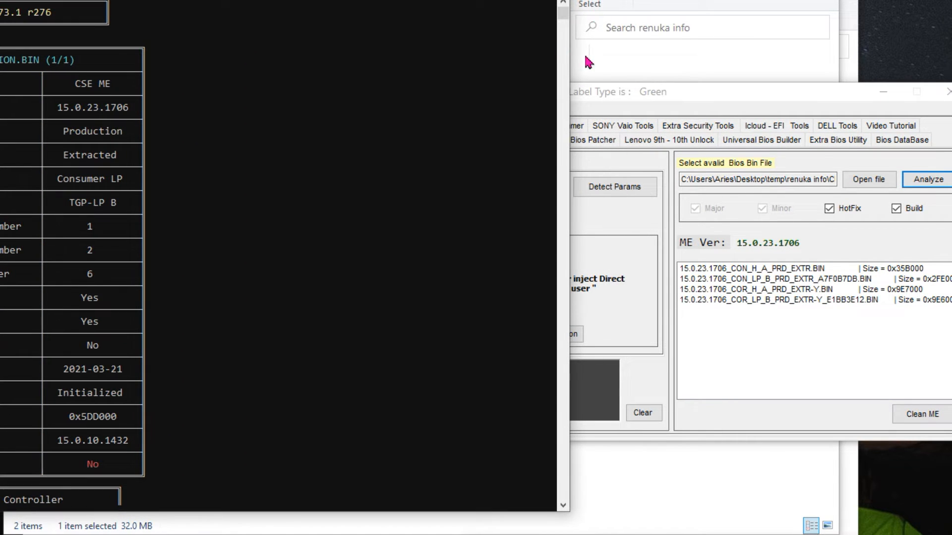
{"action": "left_click", "coordinate": [698, 97]}
{"action": "left_click_drag", "start_coordinate": [698, 98], "coordinate": [667, 75]}
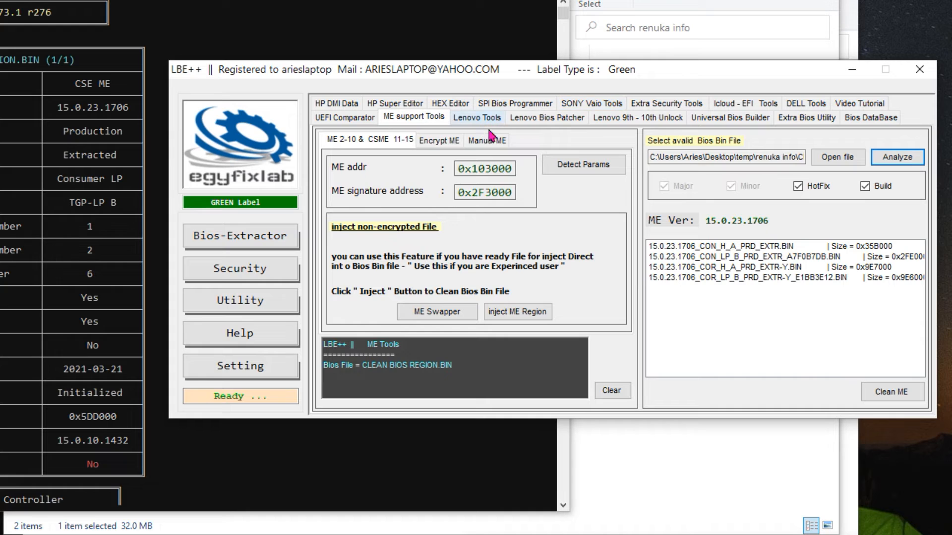
{"action": "left_click", "coordinate": [490, 144]}
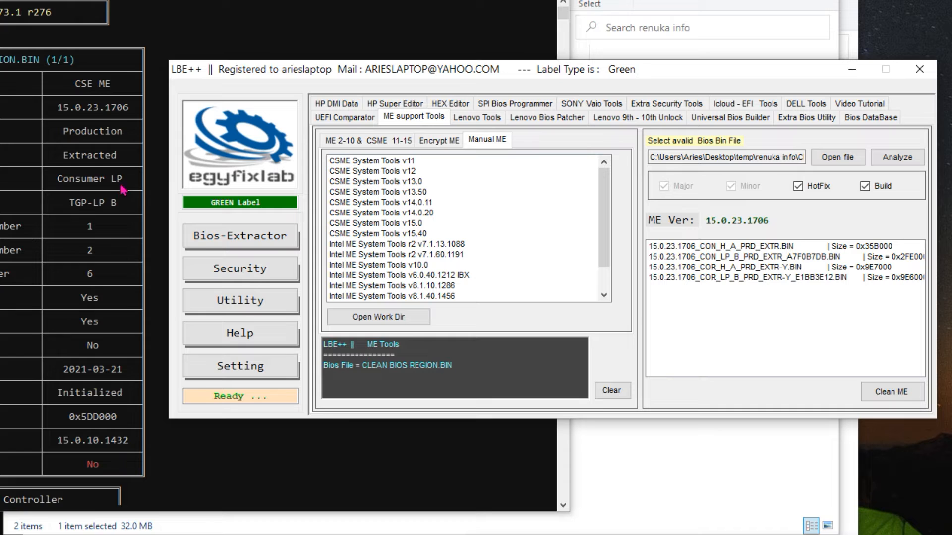
Select the ME file 15.0.23.1706_CON_LP_B_PRD_EXTR_A7F0B7DB.BIN and launch the Flash Image Tool from CSME System Tools v15.0
{"action": "left_click", "coordinate": [718, 257]}
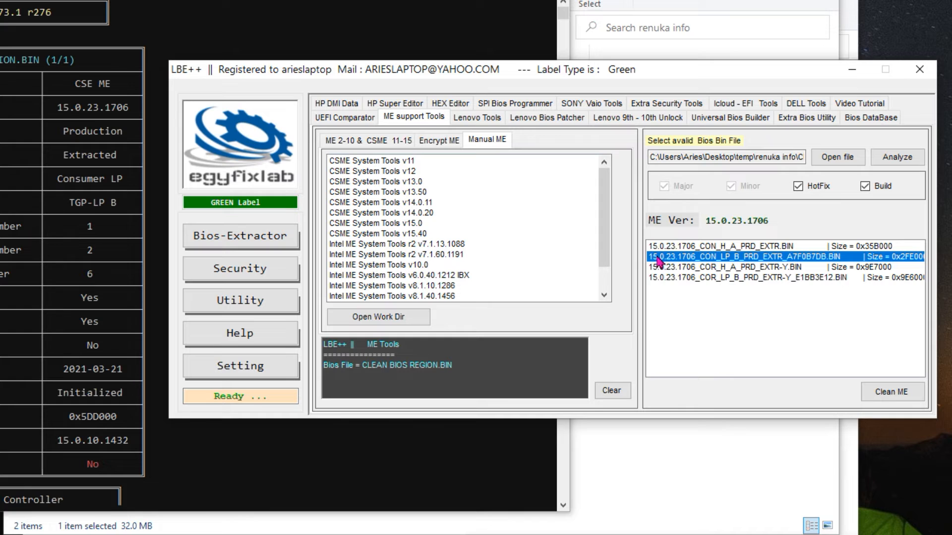
{"action": "left_click", "coordinate": [403, 225]}
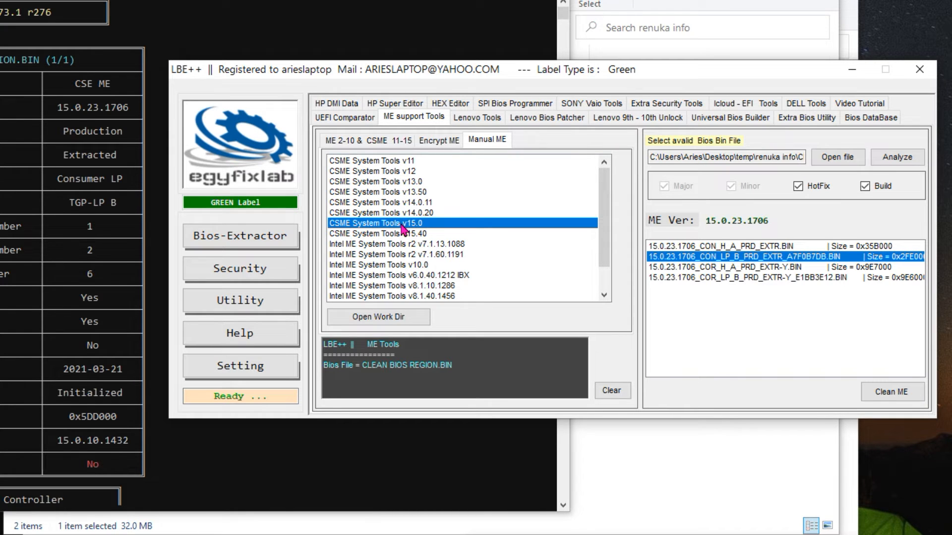
{"action": "double_click", "coordinate": [403, 226]}
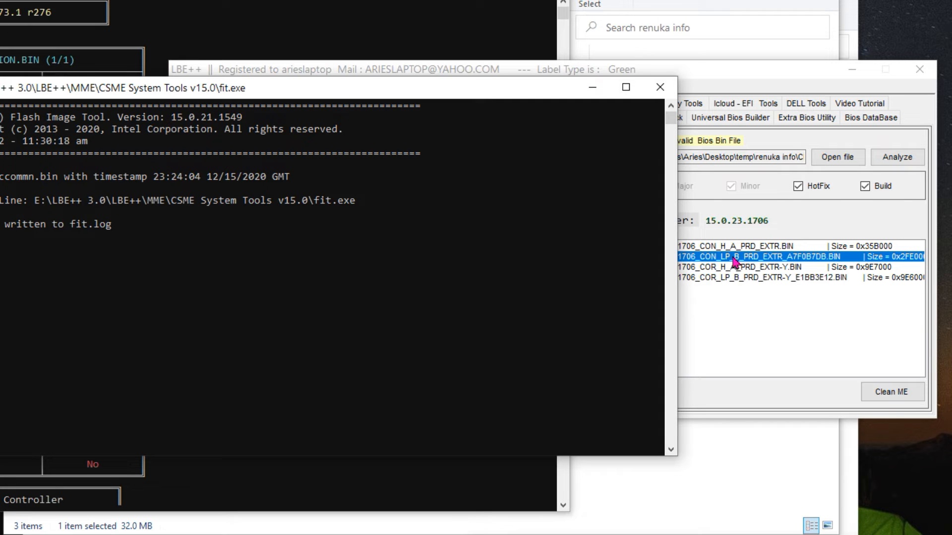
{"action": "left_click", "coordinate": [592, 87]}
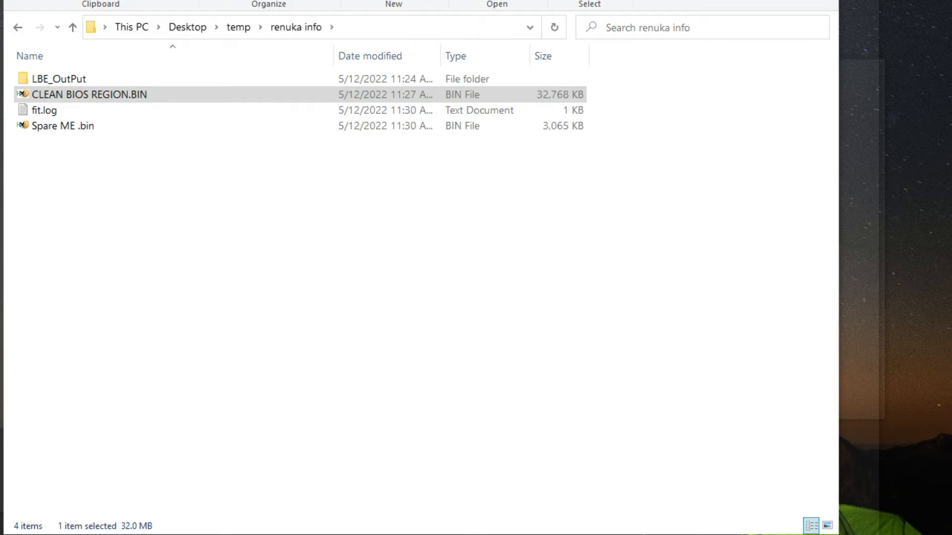
Check the Management Engine firmware files in LBE_OutPut against the SKU and version in the ME Analyzer report
{"action": "left_click", "coordinate": [308, 534]}
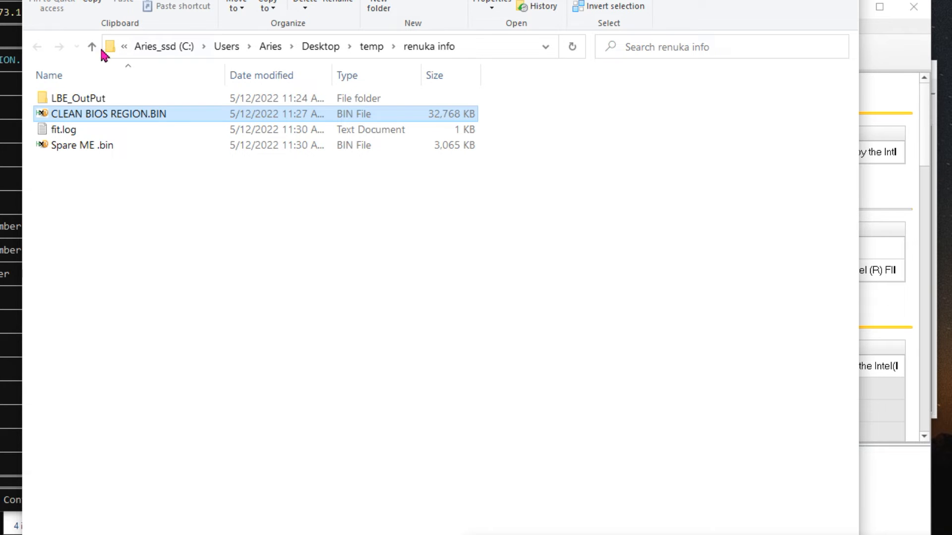
{"action": "double_click", "coordinate": [69, 99]}
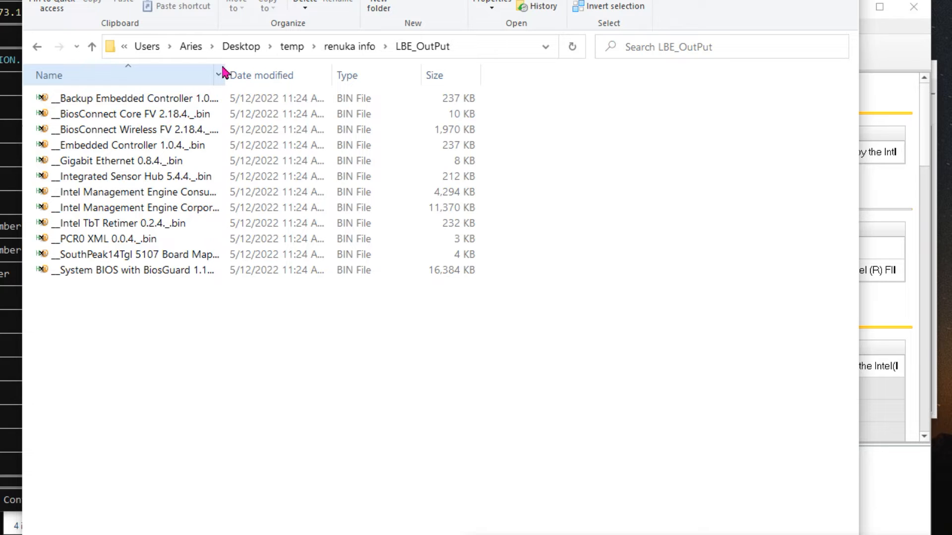
{"action": "left_click_drag", "start_coordinate": [224, 68], "coordinate": [402, 80]}
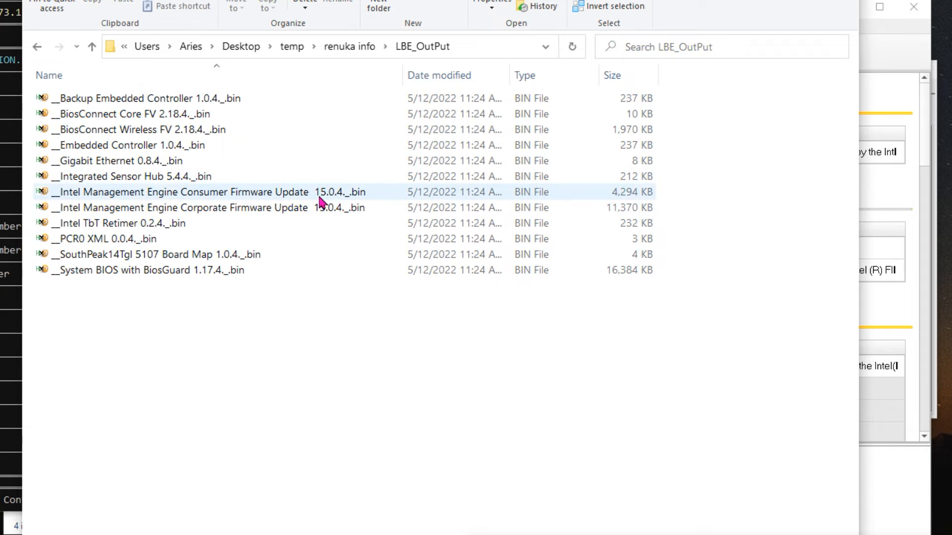
{"action": "left_click", "coordinate": [10, 208]}
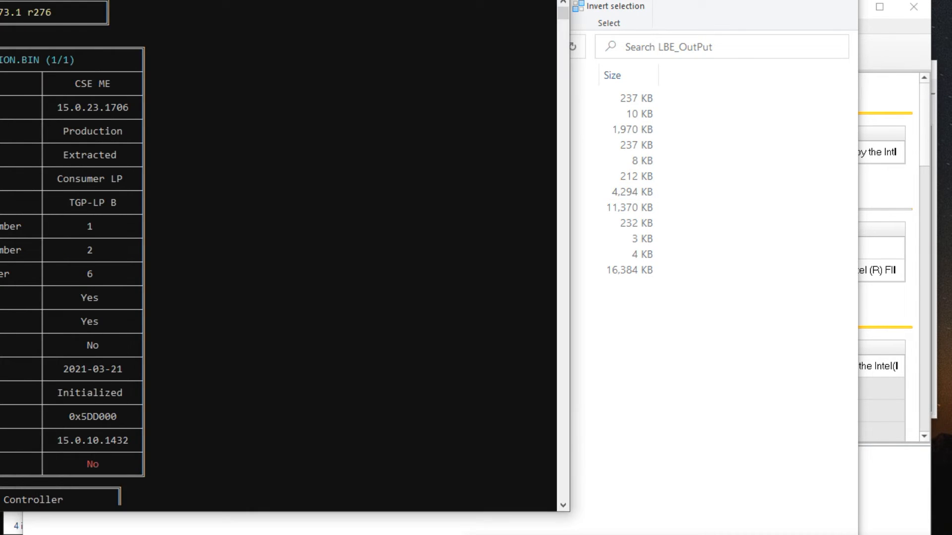
{"action": "left_click_drag", "start_coordinate": [0, 0], "coordinate": [182, 7]}
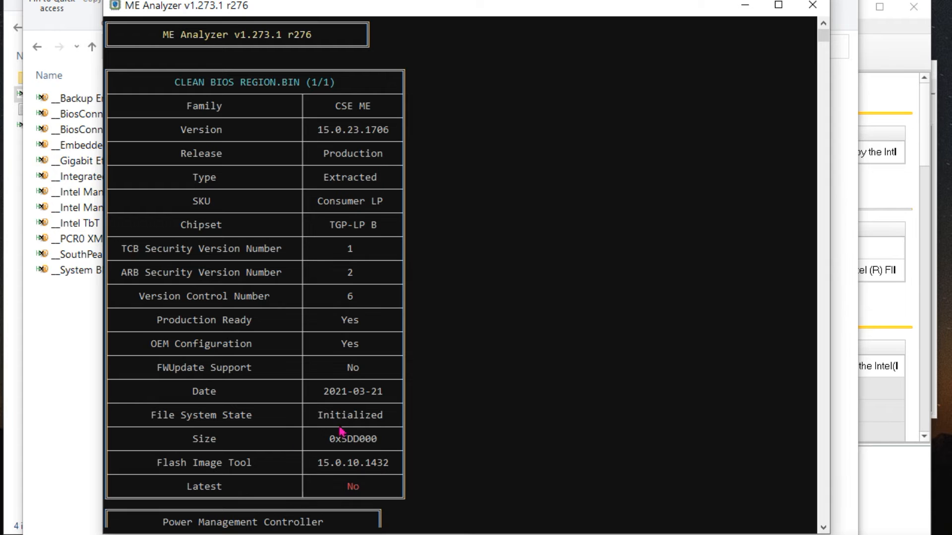
{"action": "left_click", "coordinate": [744, 5]}
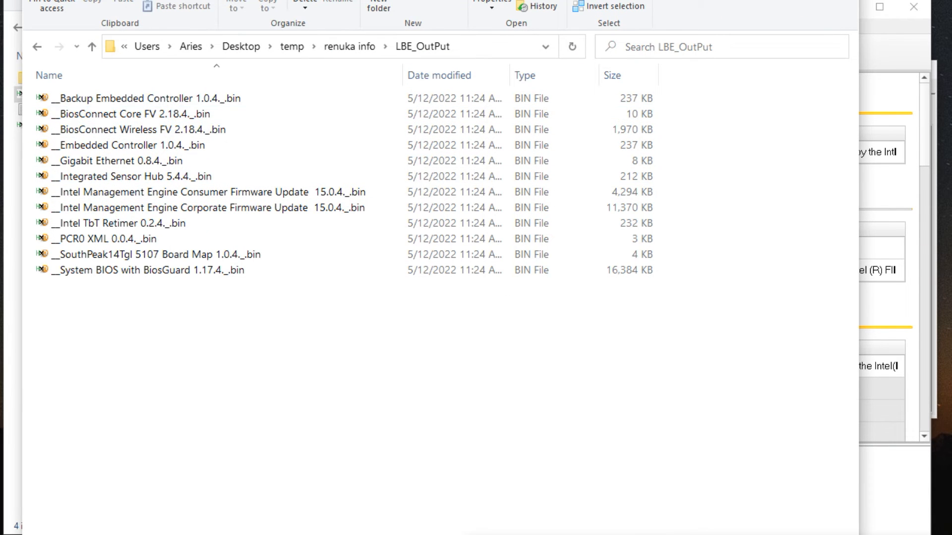
Switch to the Intel Flash Image Tool and open CLEAN BIOS REGION.BIN
{"action": "left_click", "coordinate": [774, 0]}
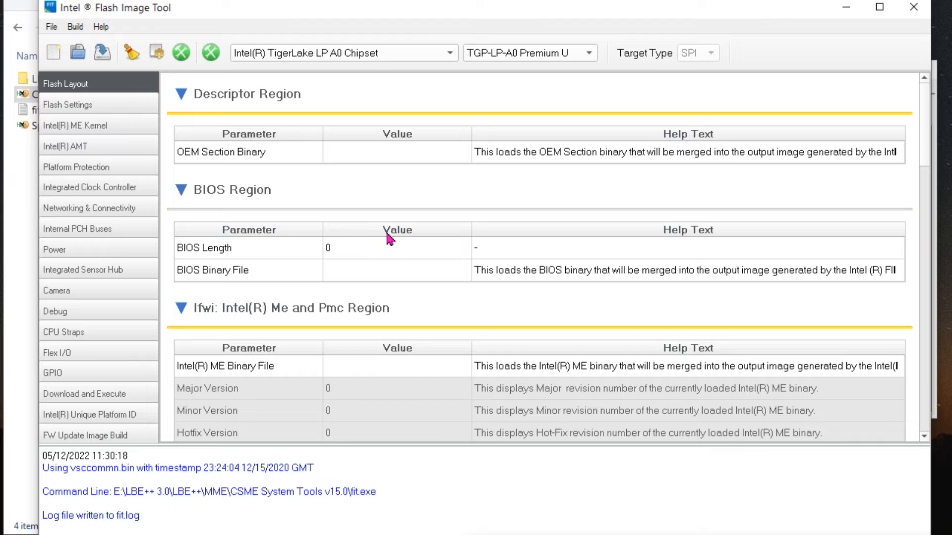
{"action": "left_click", "coordinate": [79, 56]}
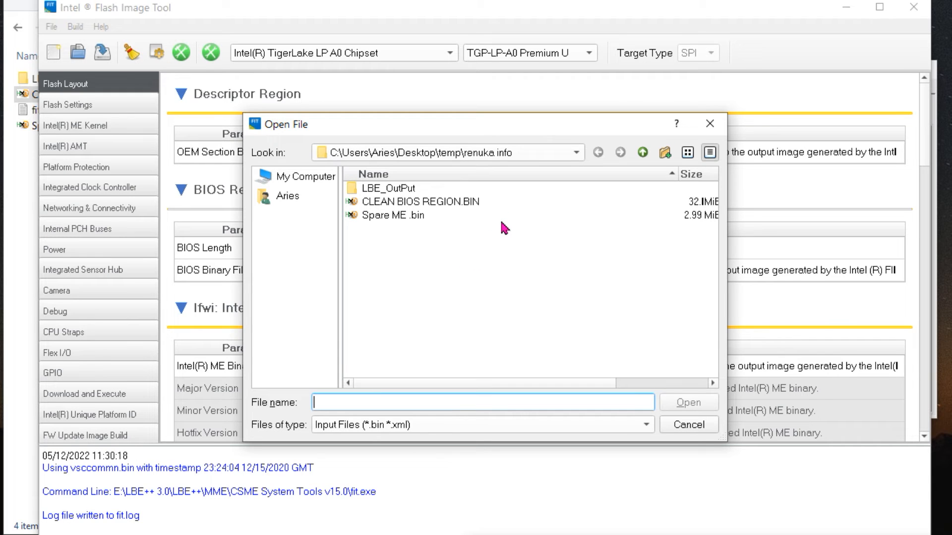
{"action": "left_click", "coordinate": [399, 203]}
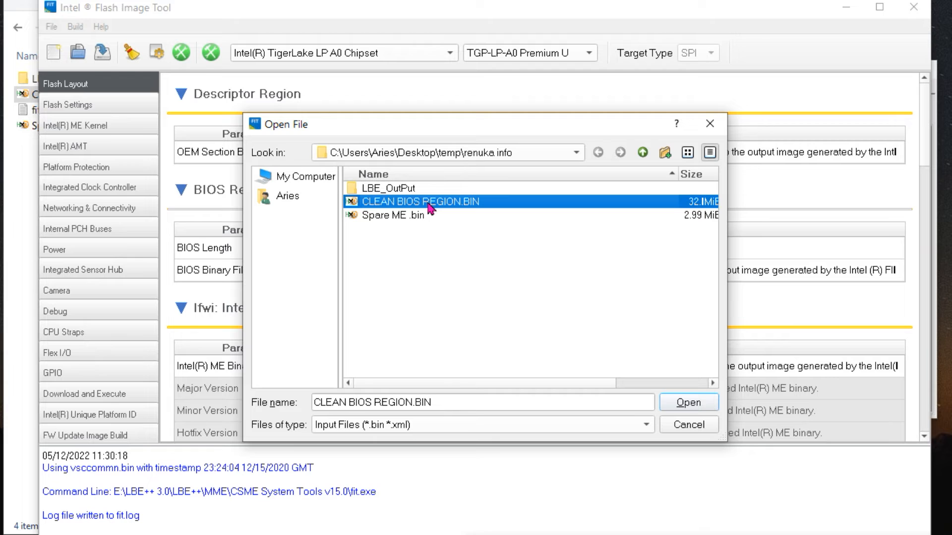
{"action": "left_click", "coordinate": [692, 405]}
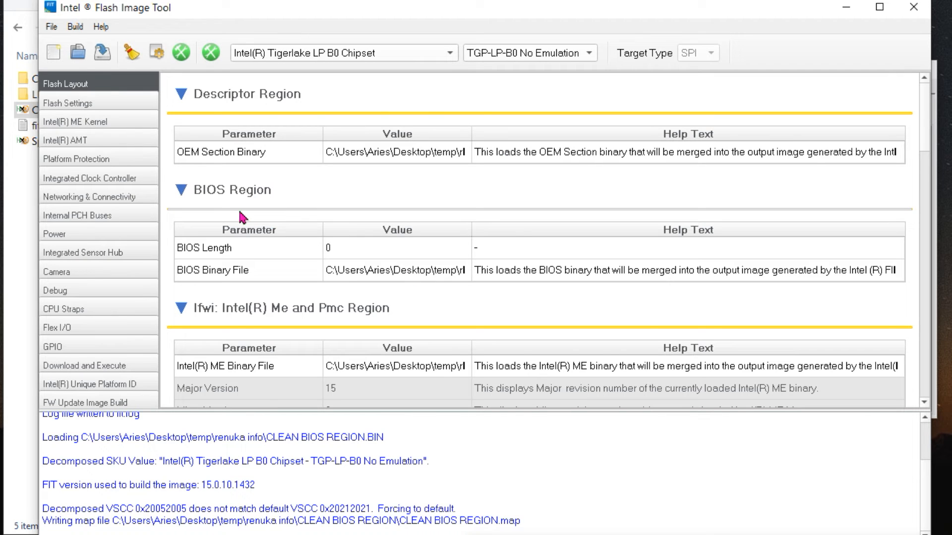
Set Generate Intermediate Files to No in the Flash Image Tool's build settings
{"action": "left_click", "coordinate": [75, 29]}
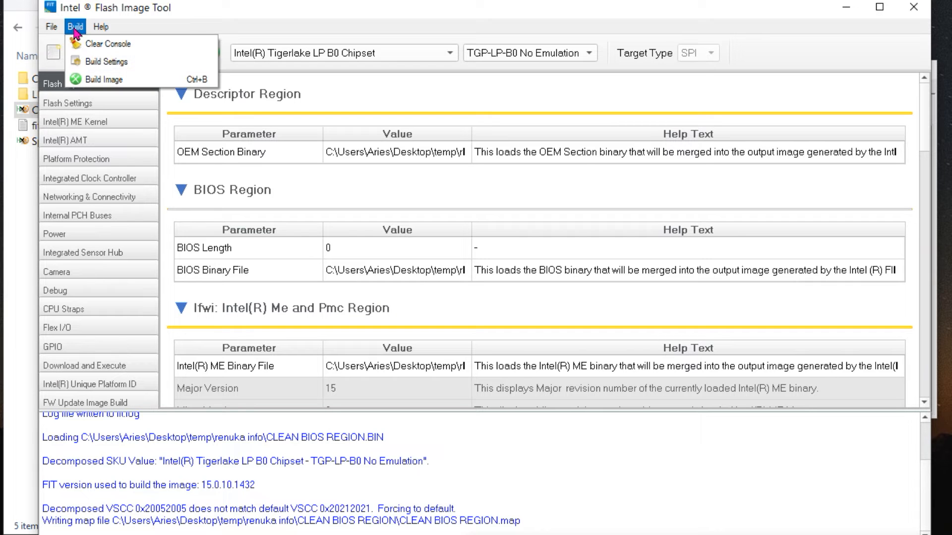
{"action": "left_click", "coordinate": [107, 63]}
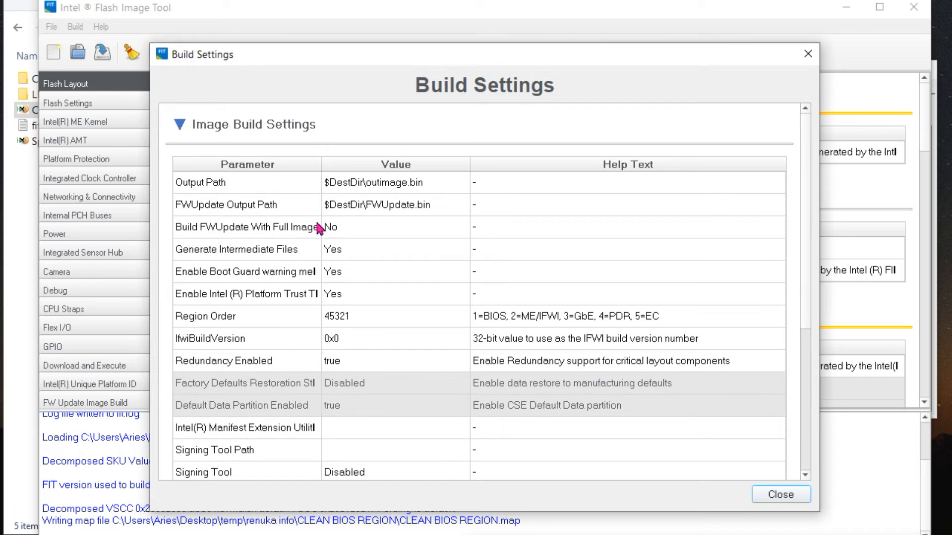
{"action": "left_click", "coordinate": [369, 256]}
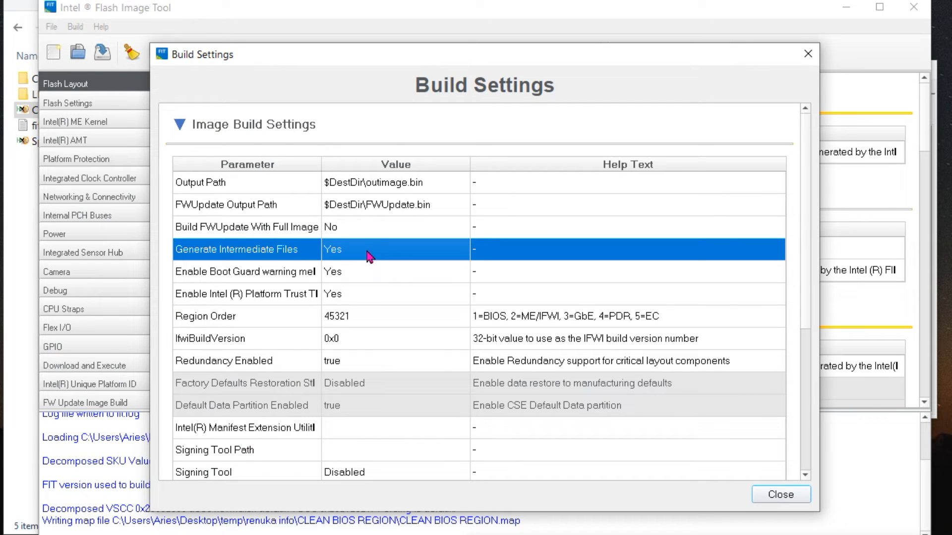
{"action": "left_click", "coordinate": [380, 256]}
{"action": "left_click", "coordinate": [380, 256]}
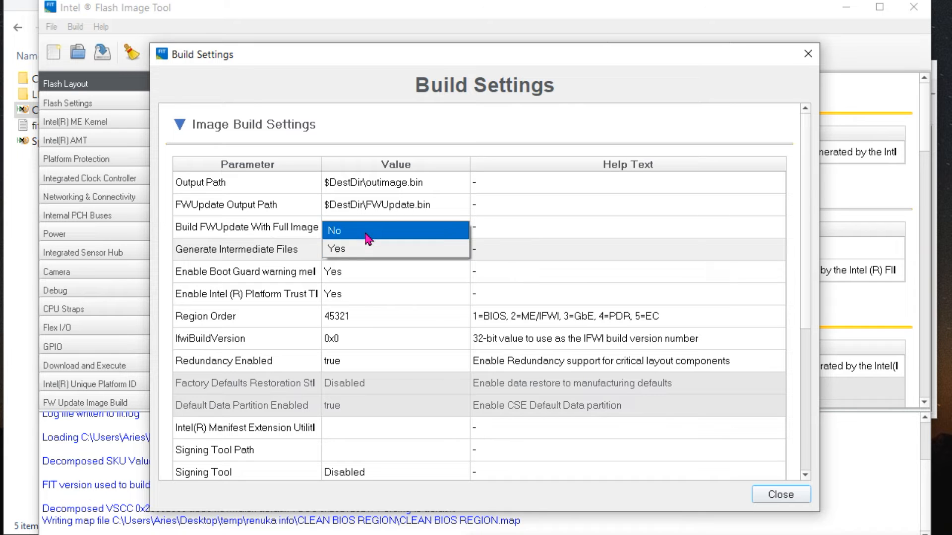
{"action": "left_click", "coordinate": [368, 239]}
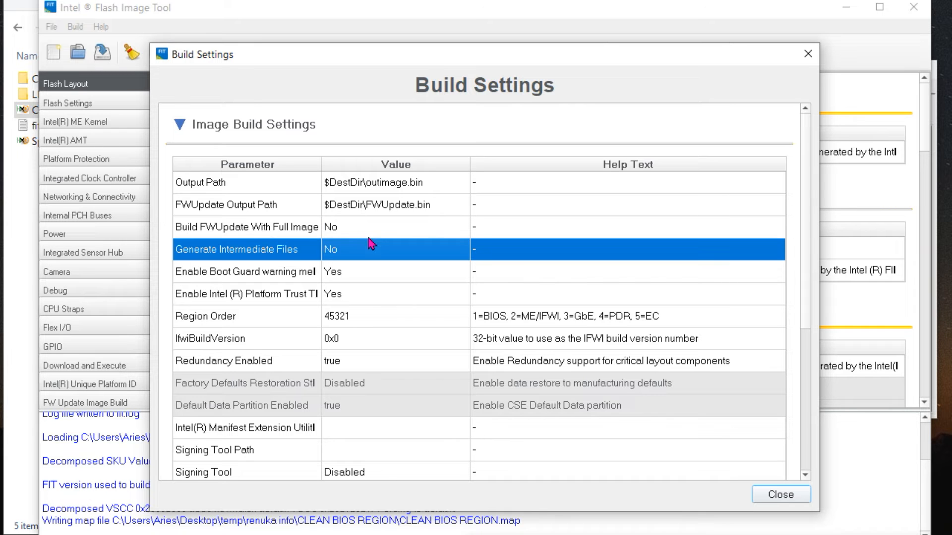
{"action": "left_click", "coordinate": [780, 494]}
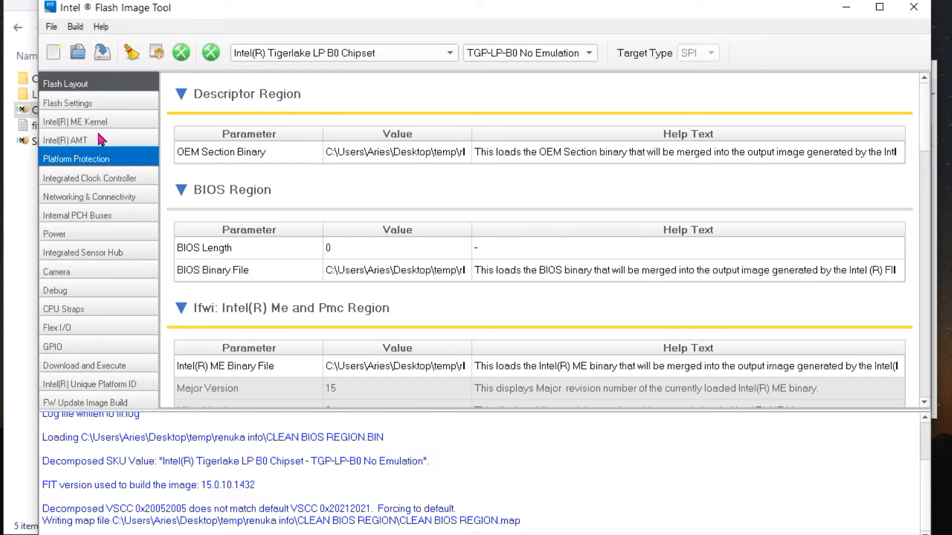
Save the Flash Image Tool configuration as Untitled.xml in the working folder
{"action": "left_click", "coordinate": [52, 30]}
{"action": "left_click", "coordinate": [85, 80]}
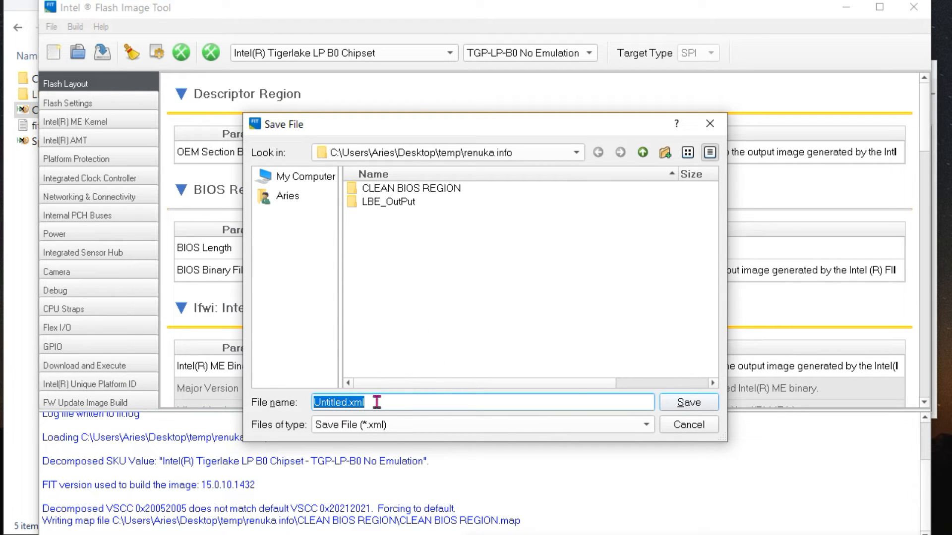
{"action": "left_click", "coordinate": [691, 407]}
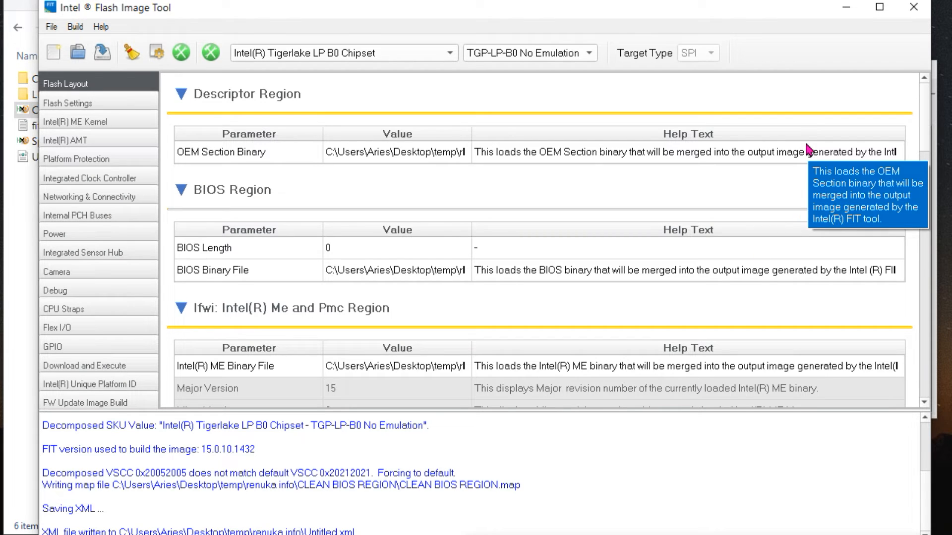
Switch to File Explorer, review the full names of the extracted firmware files in LBE_OutPut, and return to the parent folder
{"action": "left_click", "coordinate": [846, 11]}
{"action": "left_click", "coordinate": [852, 71]}
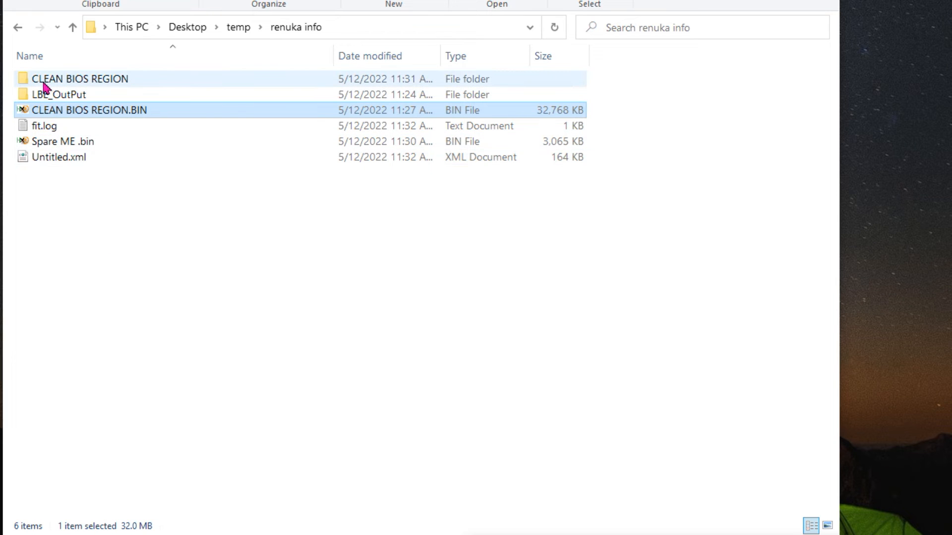
{"action": "double_click", "coordinate": [52, 97]}
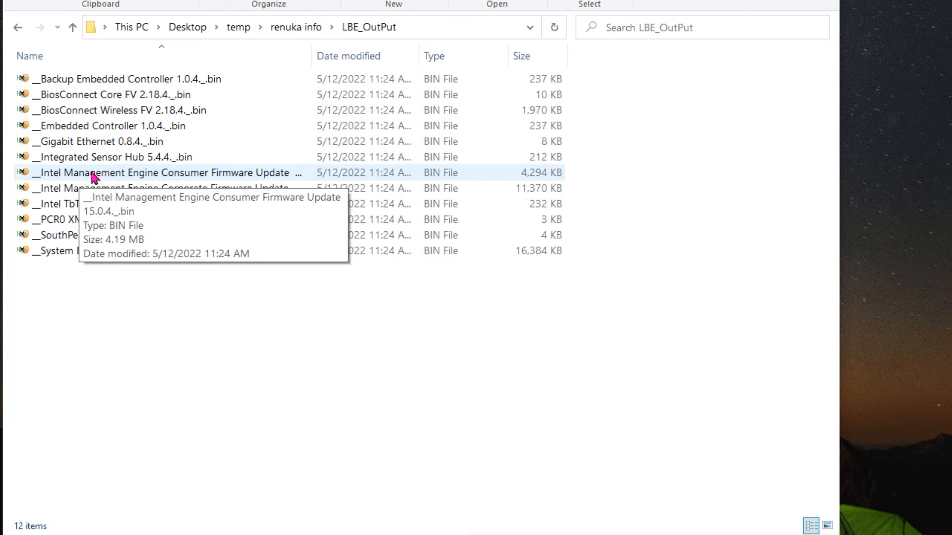
{"action": "left_click_drag", "start_coordinate": [312, 55], "coordinate": [418, 47]}
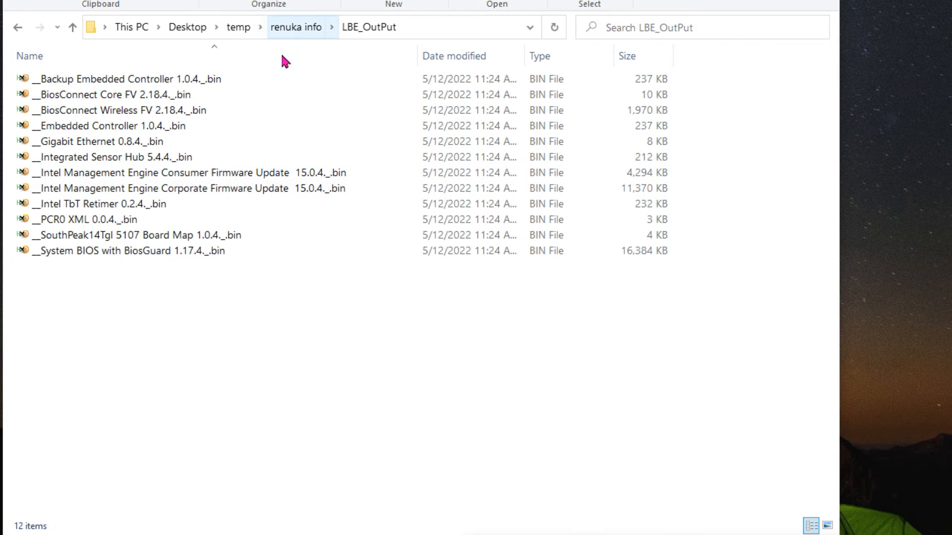
{"action": "left_click", "coordinate": [291, 28]}
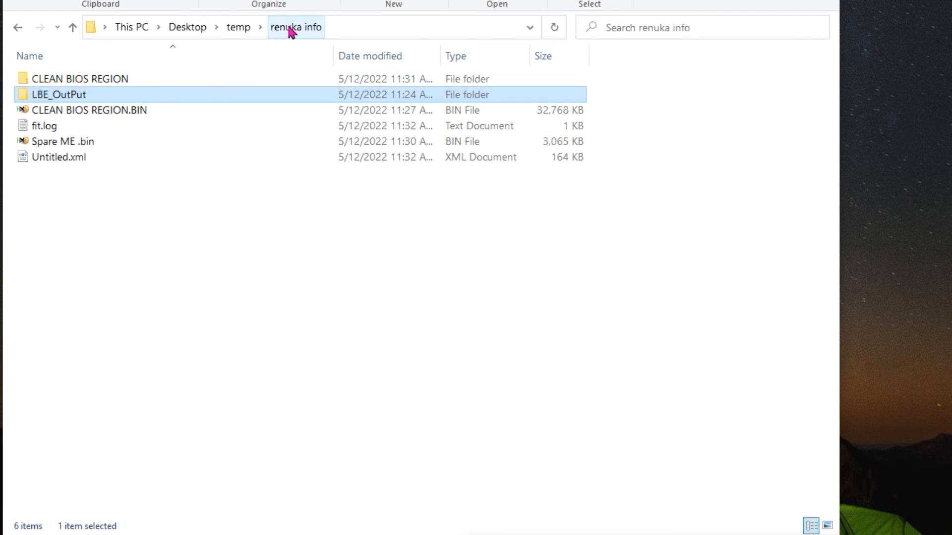
Inspect ME Sub Partition.bin in the Decomp folder inside CLEAN BIOS REGION, then return to the working folder
{"action": "left_click", "coordinate": [84, 83]}
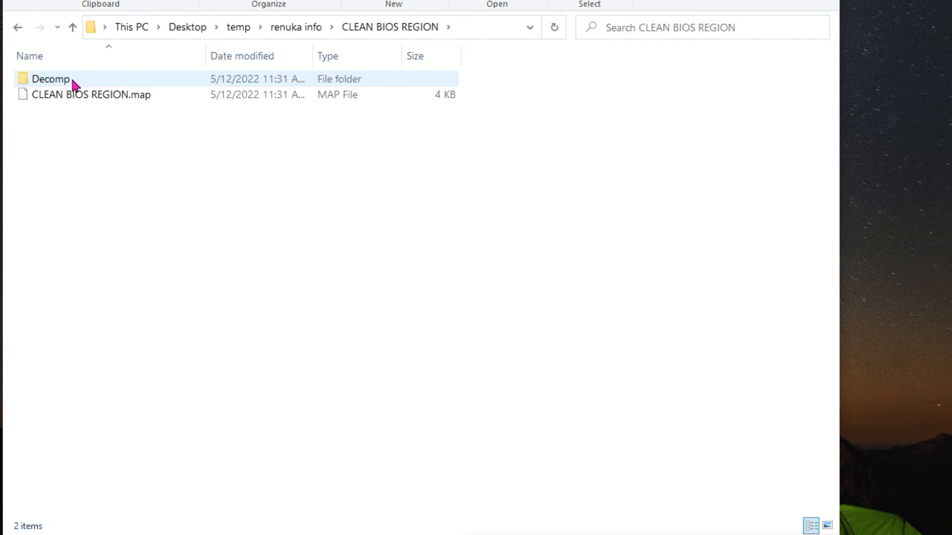
{"action": "double_click", "coordinate": [72, 80]}
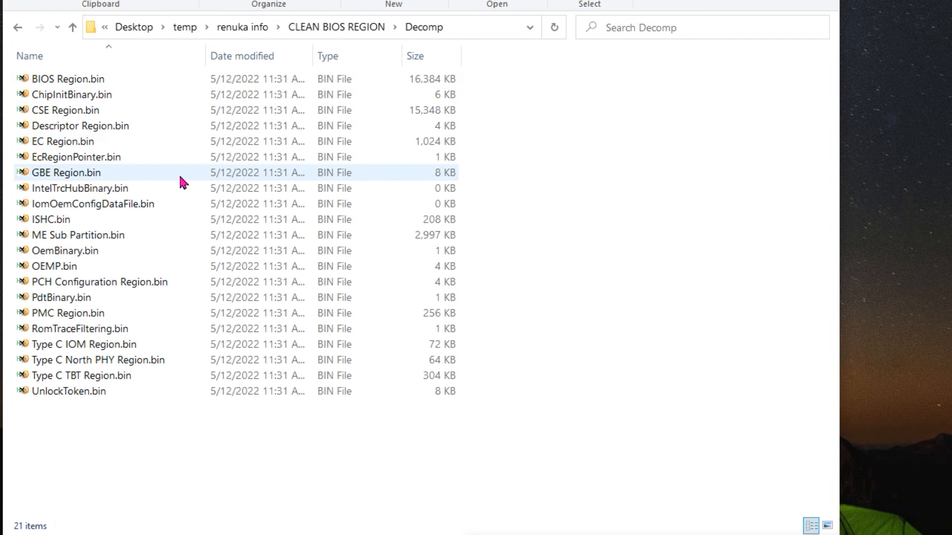
{"action": "left_click", "coordinate": [94, 237]}
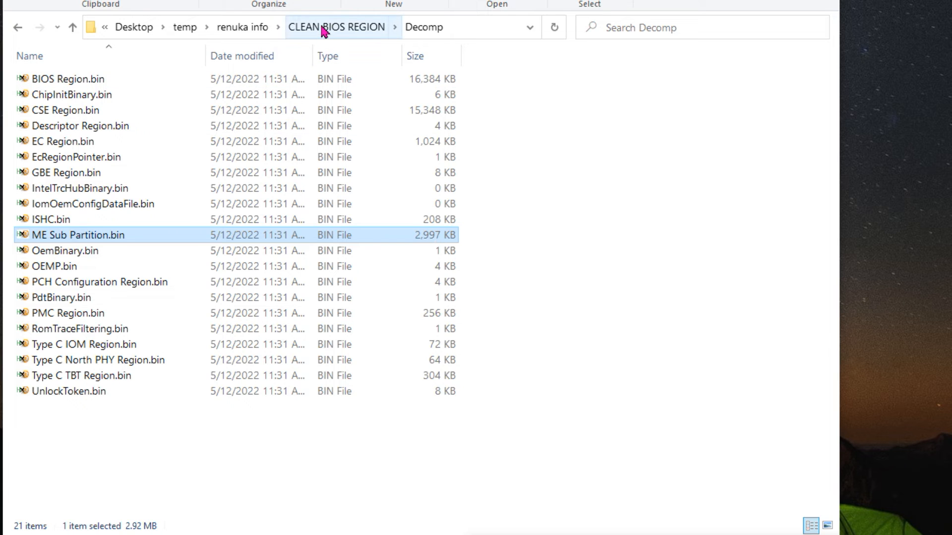
{"action": "left_click", "coordinate": [255, 29]}
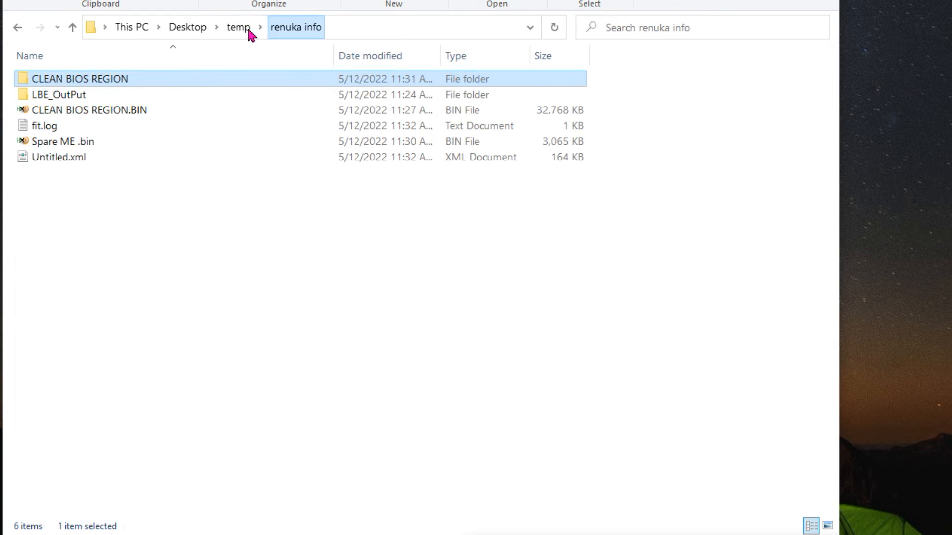
Copy the Intel Management Engine Consumer Firmware Update 15.0.4 .bin file from the LBE_OutPut folder
{"action": "double_click", "coordinate": [62, 96]}
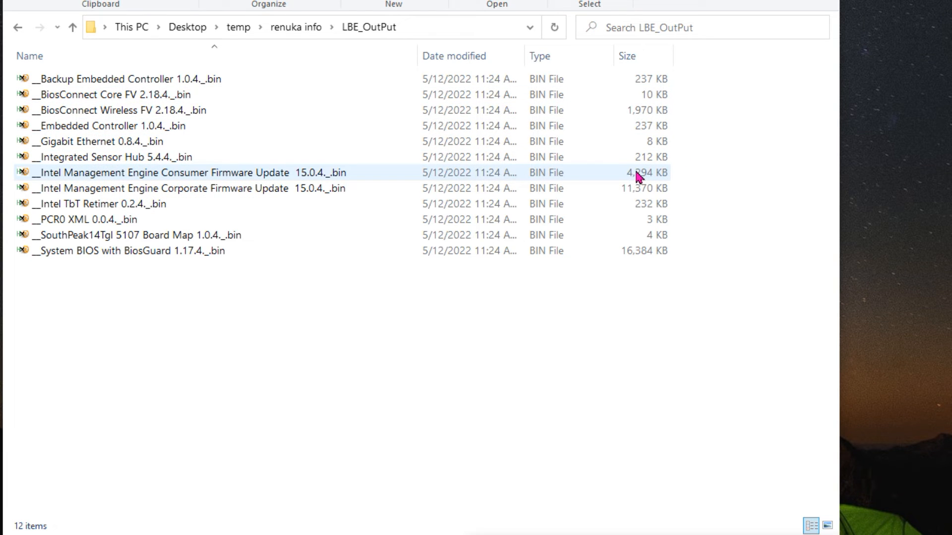
{"action": "double_click", "coordinate": [277, 171]}
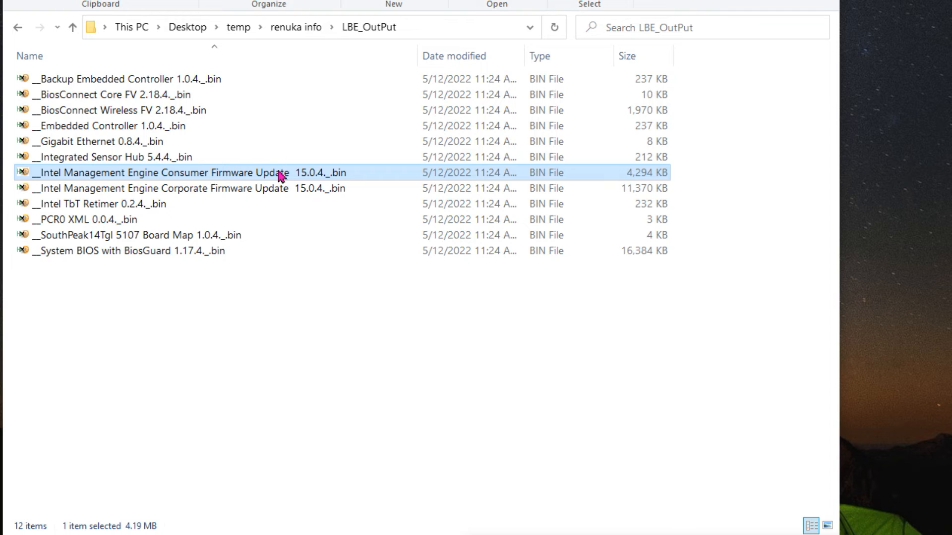
{"action": "left_click", "coordinate": [276, 192]}
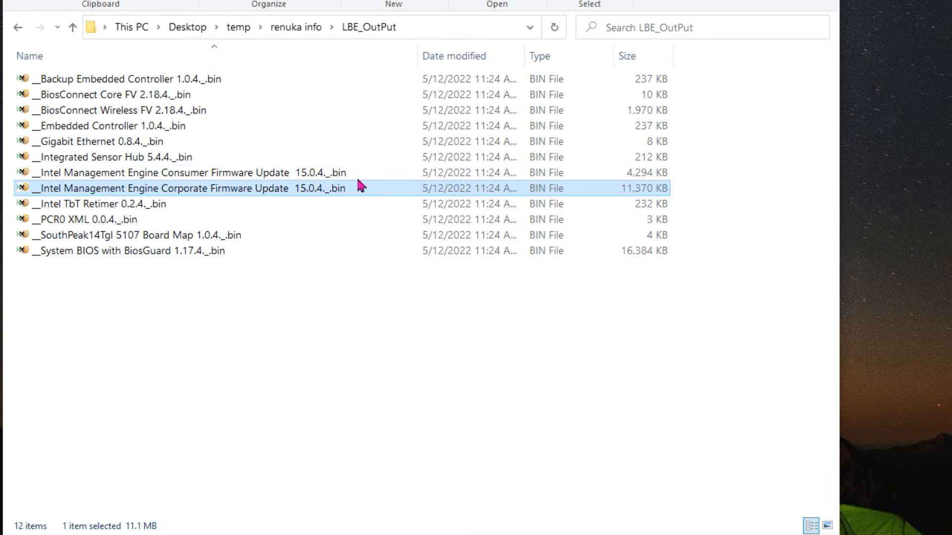
{"action": "left_click", "coordinate": [277, 173]}
{"action": "right_click", "coordinate": [282, 181]}
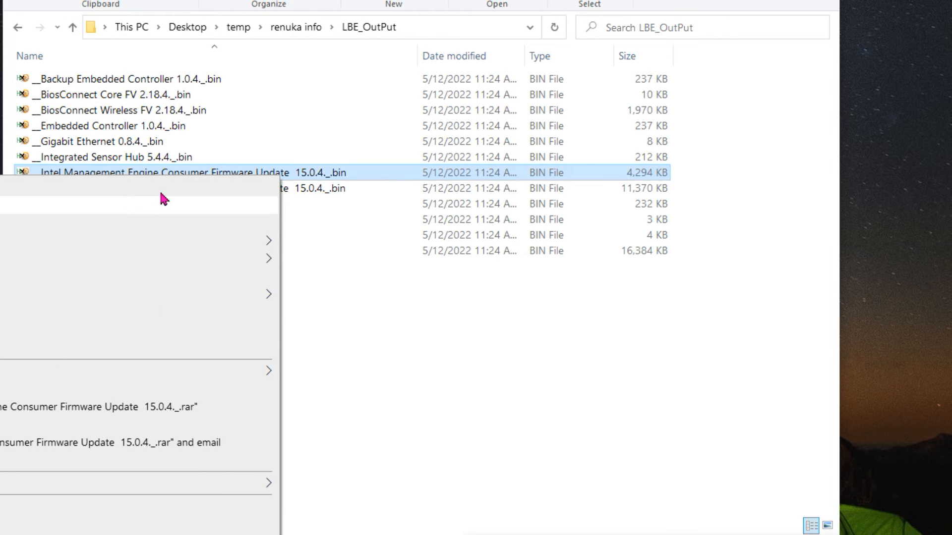
{"action": "left_click", "coordinate": [35, 526]}
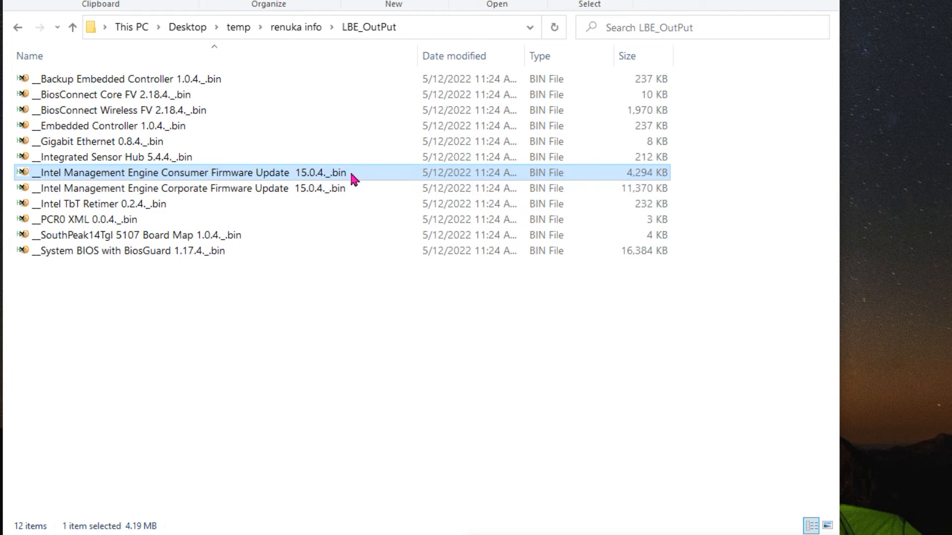
Paste the copied Intel Management Engine Consumer Firmware Update file into the Decomp folder inside CLEAN BIOS REGION and widen the name column
{"action": "left_click", "coordinate": [291, 27]}
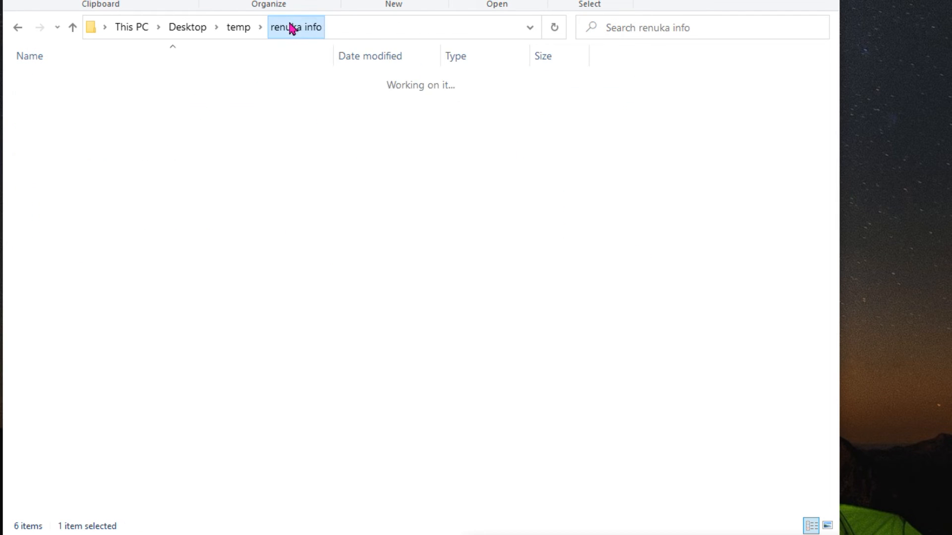
{"action": "double_click", "coordinate": [75, 79]}
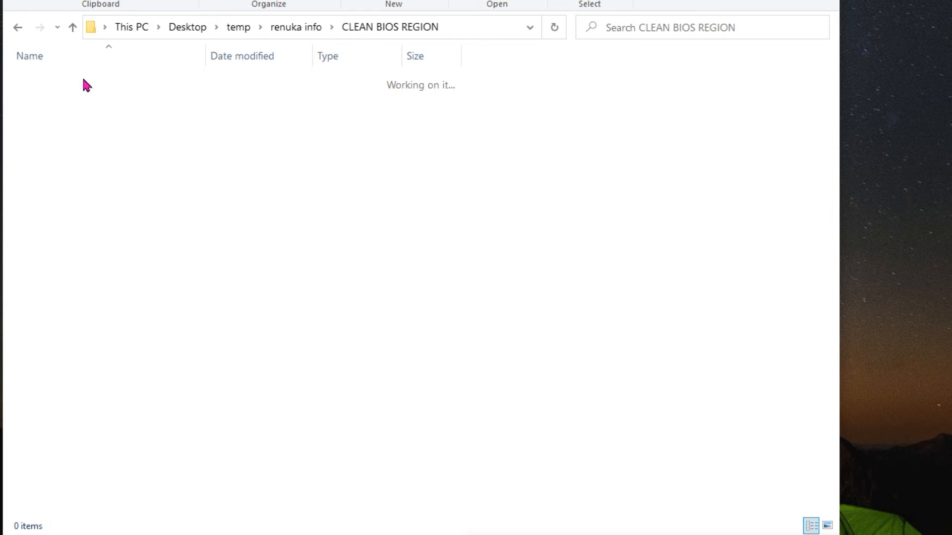
{"action": "double_click", "coordinate": [56, 82]}
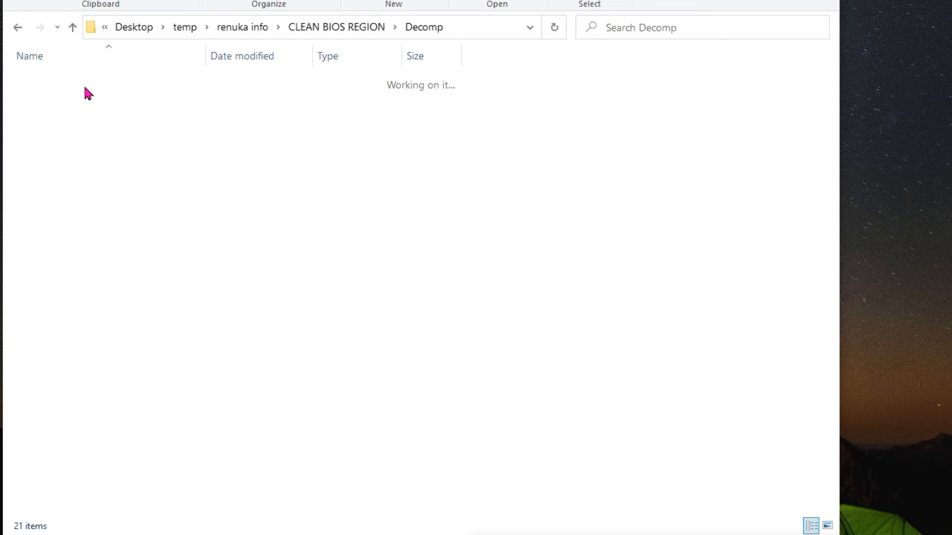
{"action": "right_click", "coordinate": [243, 483]}
{"action": "left_click", "coordinate": [126, 291]}
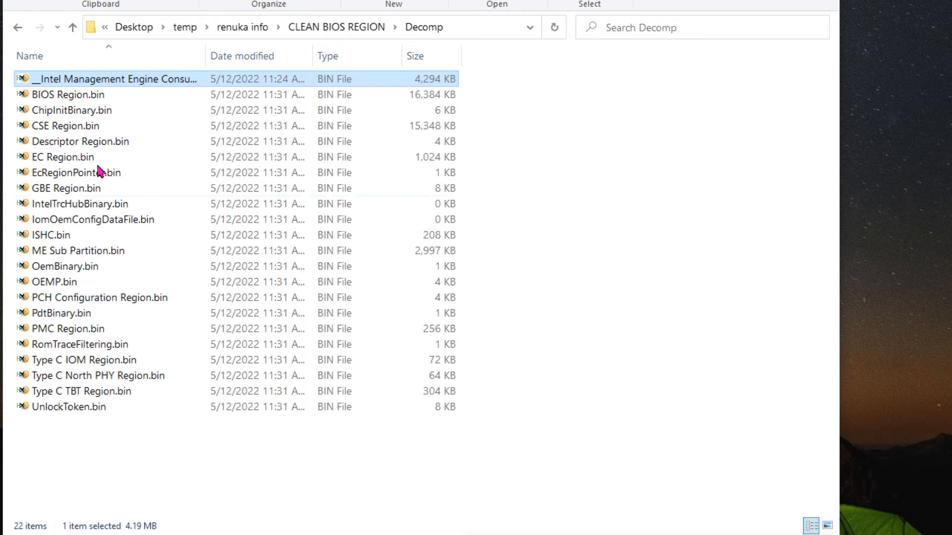
{"action": "left_click_drag", "start_coordinate": [205, 56], "coordinate": [366, 48]}
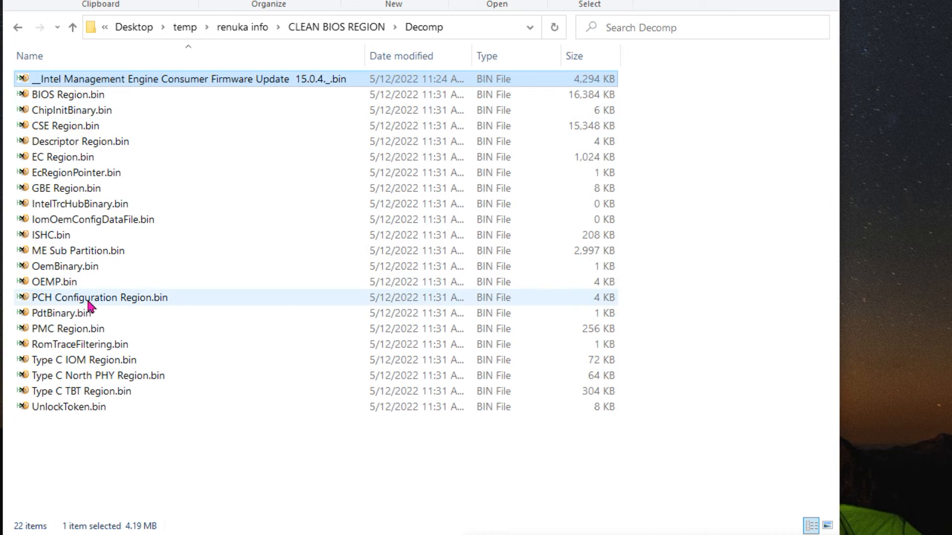
Copy the name text of ME Sub Partition.bin without its extension, leaving the file's name as it is
{"action": "left_click", "coordinate": [77, 251]}
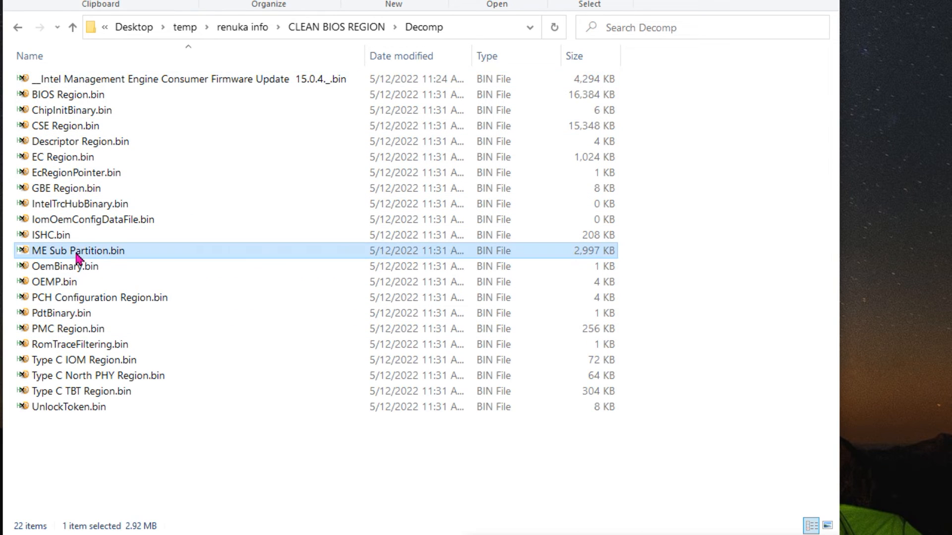
{"action": "right_click", "coordinate": [77, 254]}
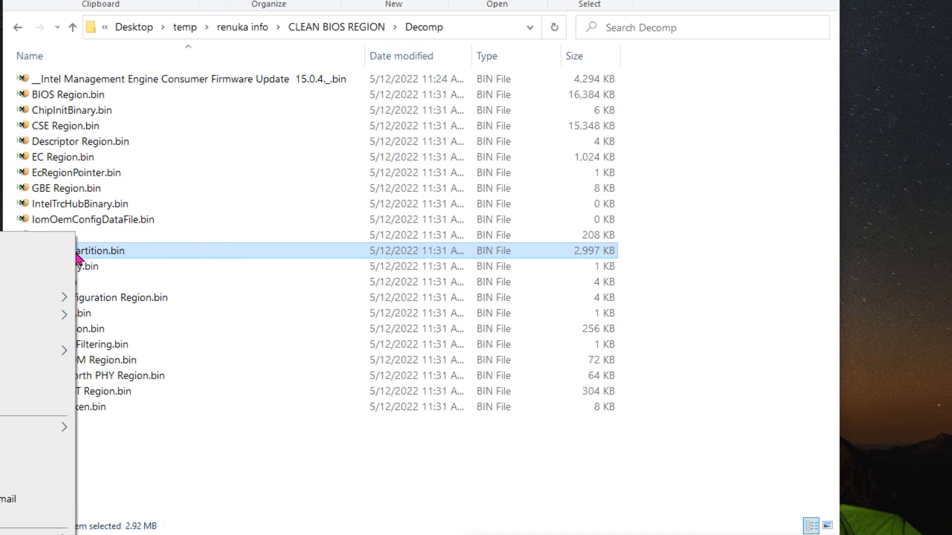
{"action": "left_click", "coordinate": [129, 253]}
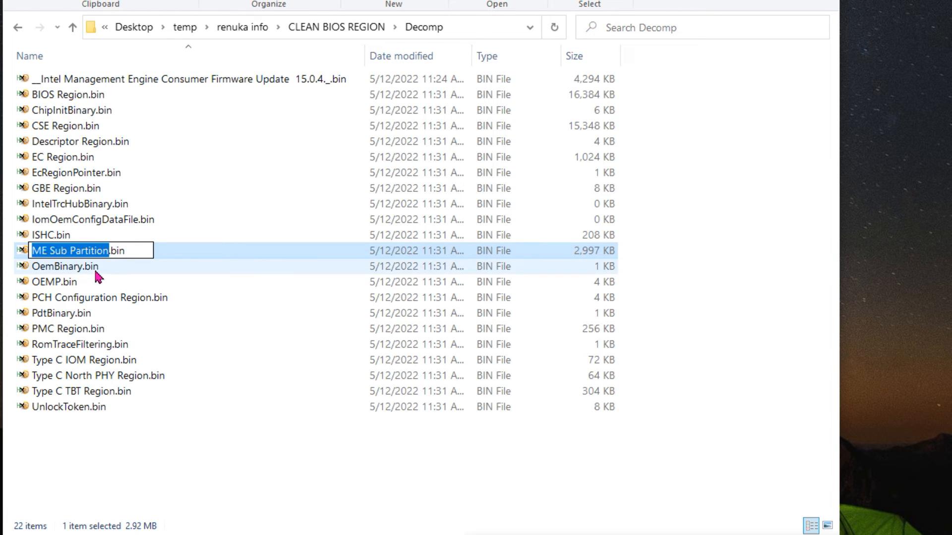
{"action": "right_click", "coordinate": [77, 253]}
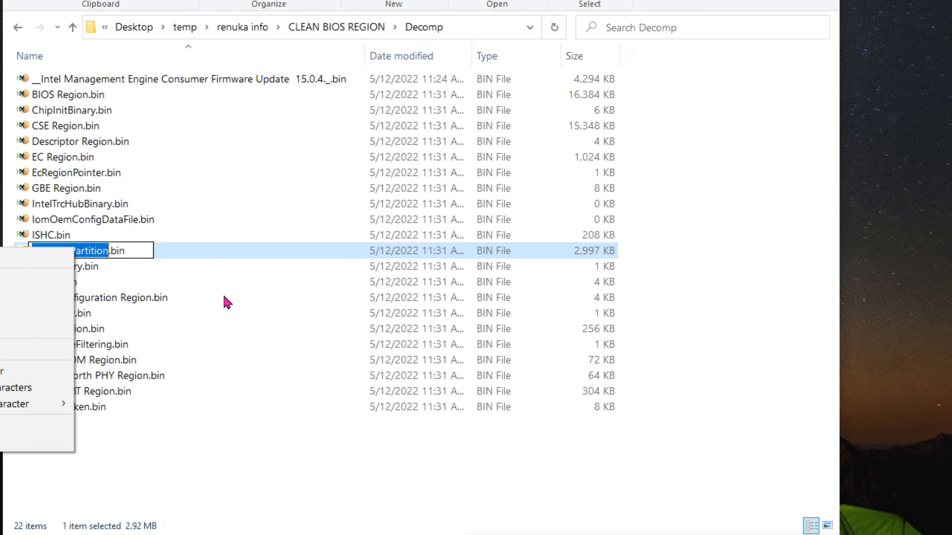
{"action": "left_click", "coordinate": [94, 251]}
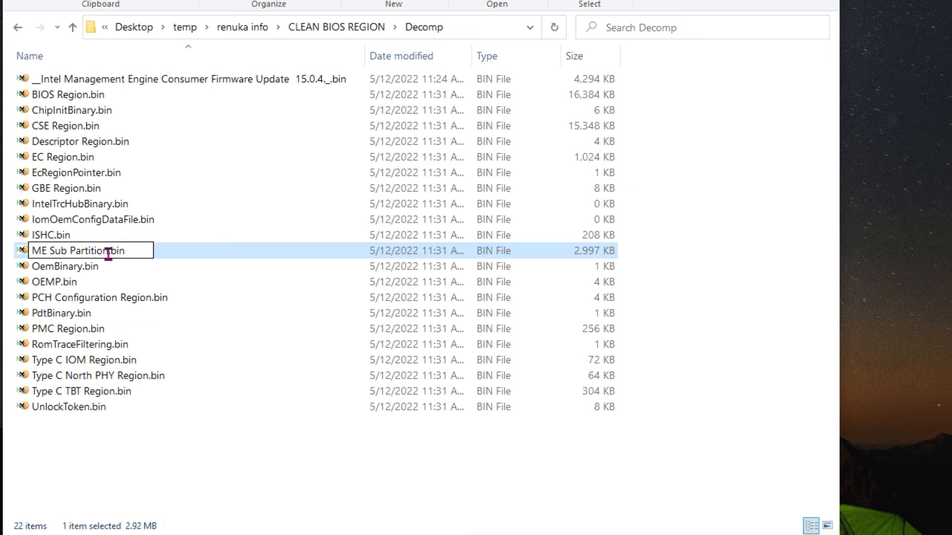
{"action": "left_click_drag", "start_coordinate": [108, 256], "coordinate": [19, 255]}
{"action": "key", "text": "ctrl+c"}
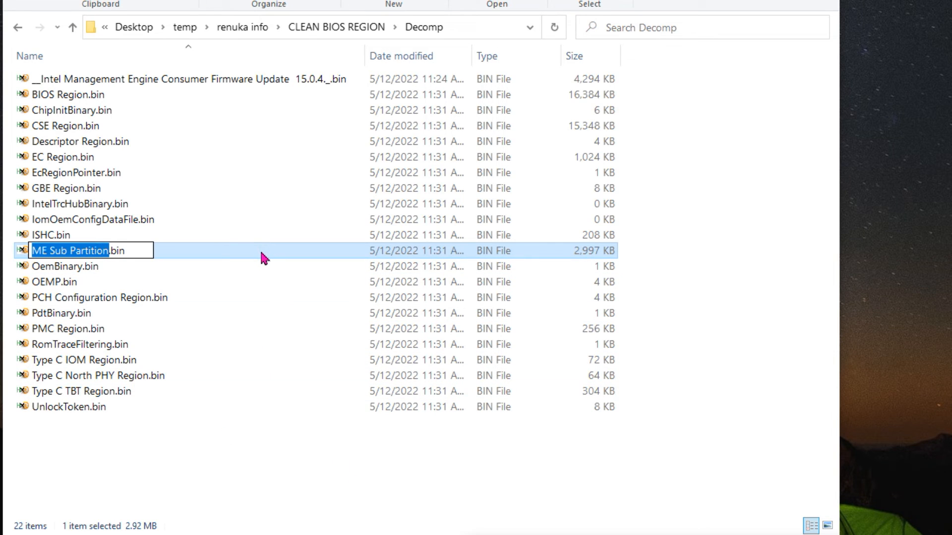
{"action": "left_click", "coordinate": [123, 485]}
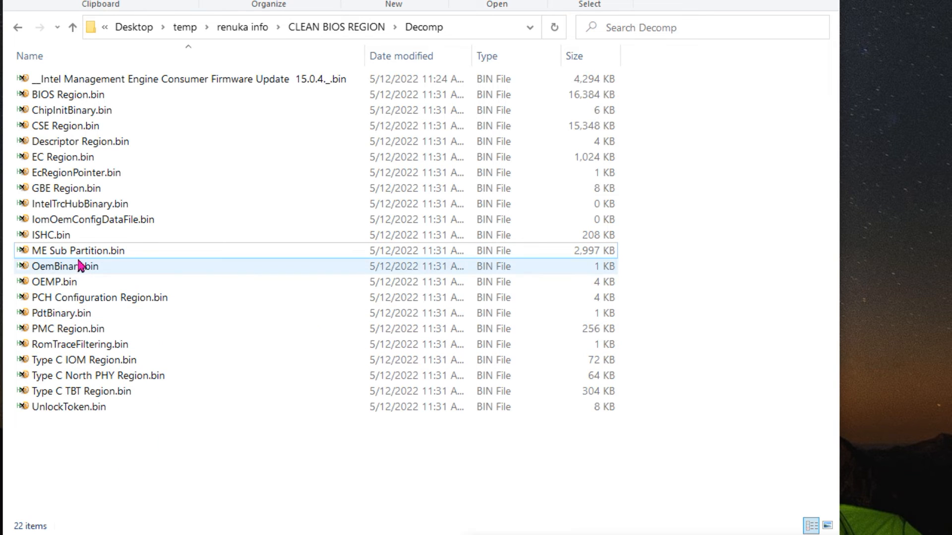
Rename the original ME Sub Partition.bin in the Decomp folder as 111.bin
{"action": "left_click", "coordinate": [77, 251]}
{"action": "right_click", "coordinate": [80, 251]}
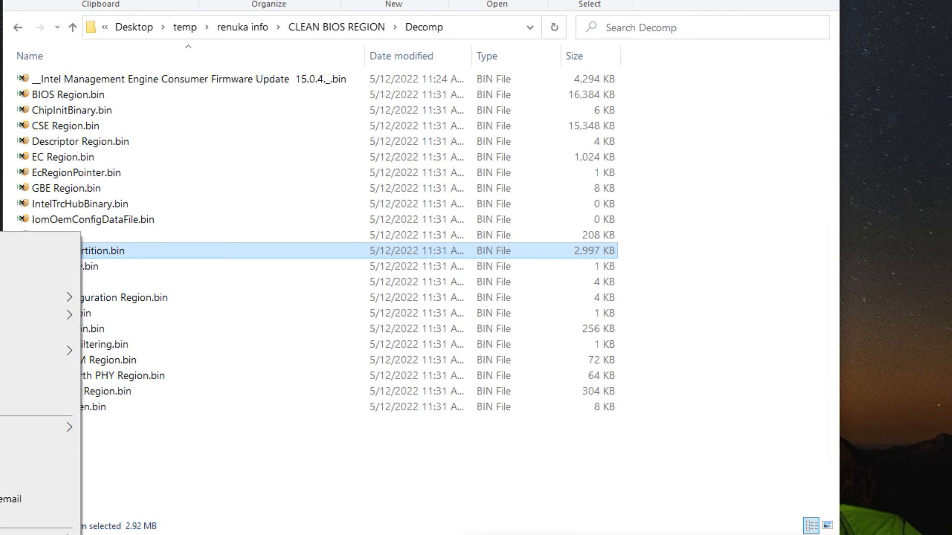
{"action": "type", "text": "m"}
{"action": "type", "text": "111.bin"}
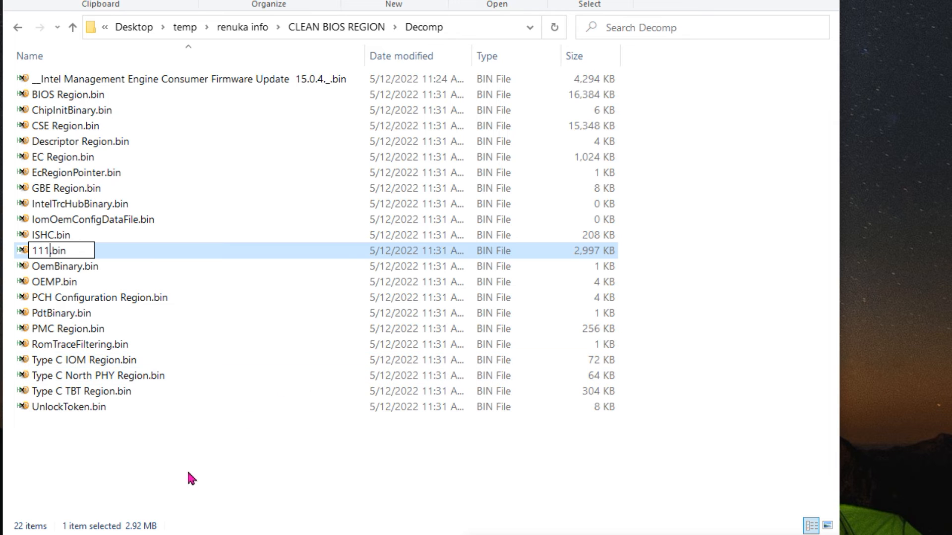
{"action": "left_click", "coordinate": [192, 485]}
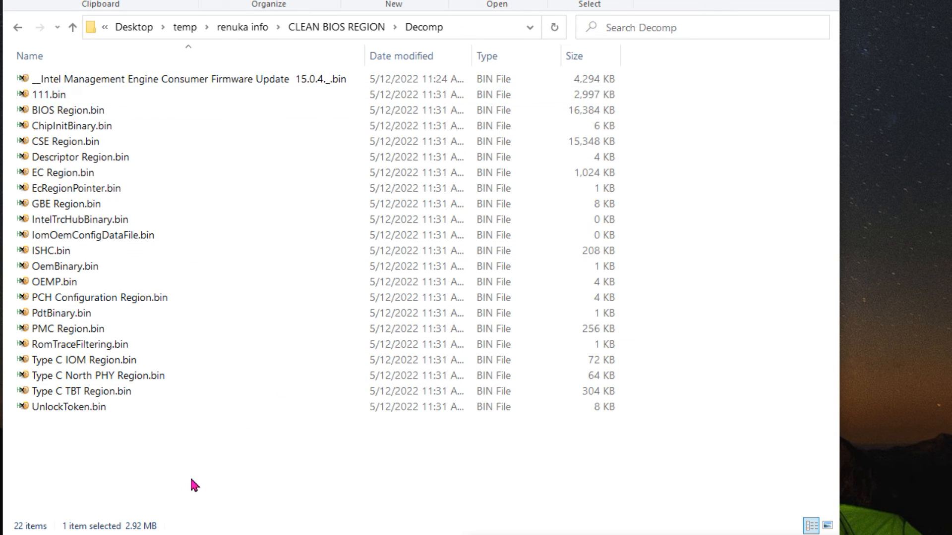
Rename the pasted Intel Management Engine Consumer Firmware Update file as ME Sub Partition.bin using the copied name
{"action": "left_click", "coordinate": [161, 82]}
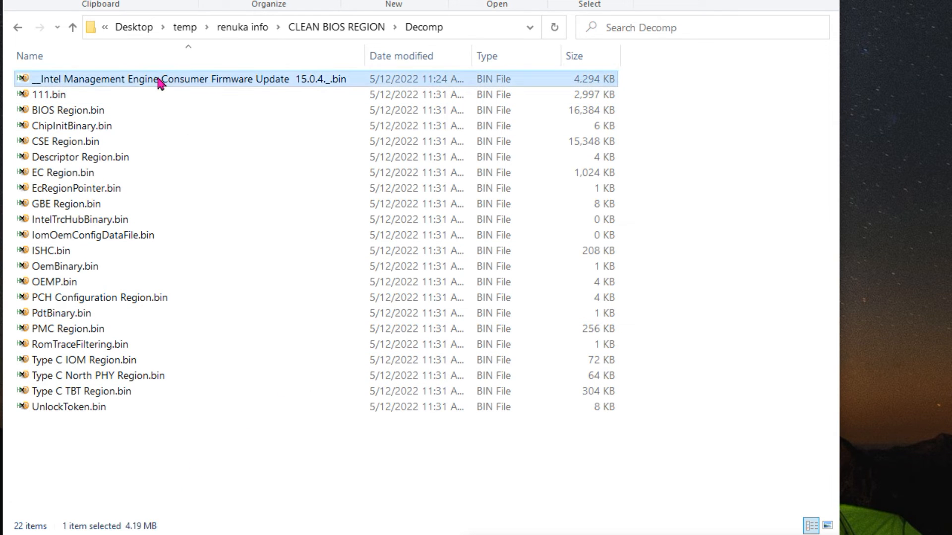
{"action": "right_click", "coordinate": [161, 82]}
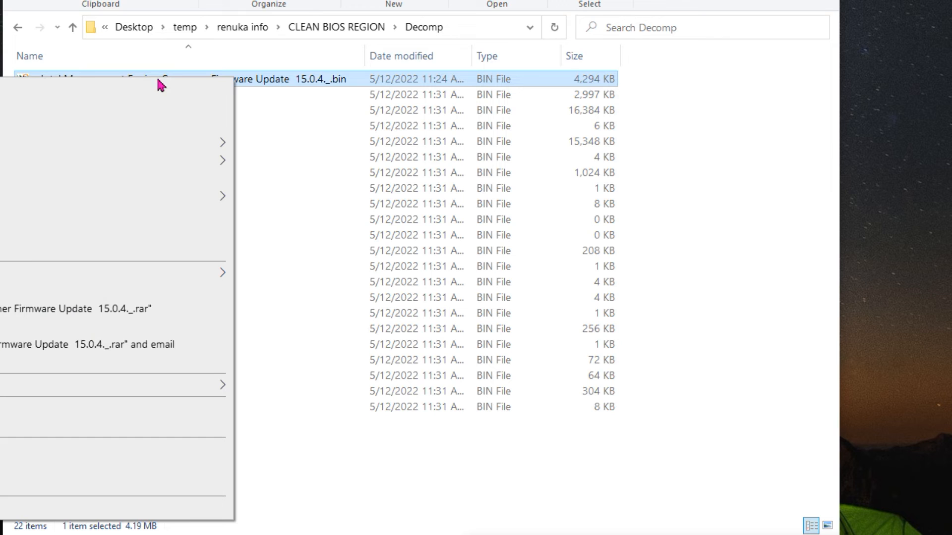
{"action": "left_click", "coordinate": [97, 493]}
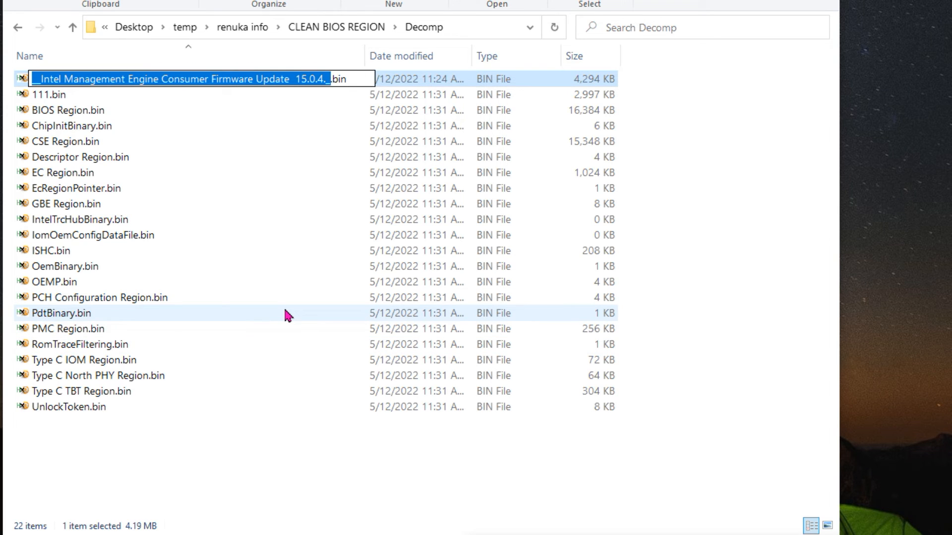
{"action": "key", "text": "ctrl+v"}
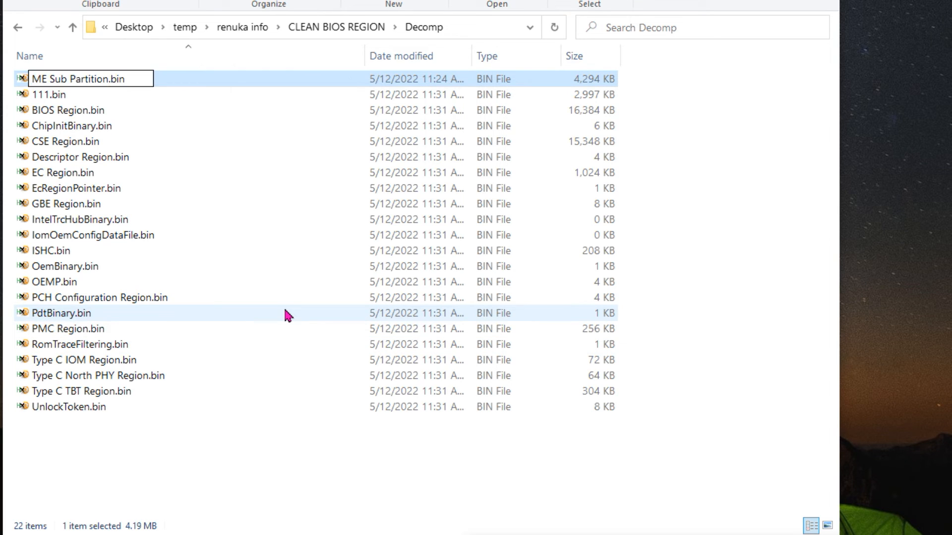
{"action": "key", "text": "Return"}
Switch to Intel Flash Image Tool and load the saved configuration Untitled.xml from the working folder
{"action": "left_click", "coordinate": [755, 224]}
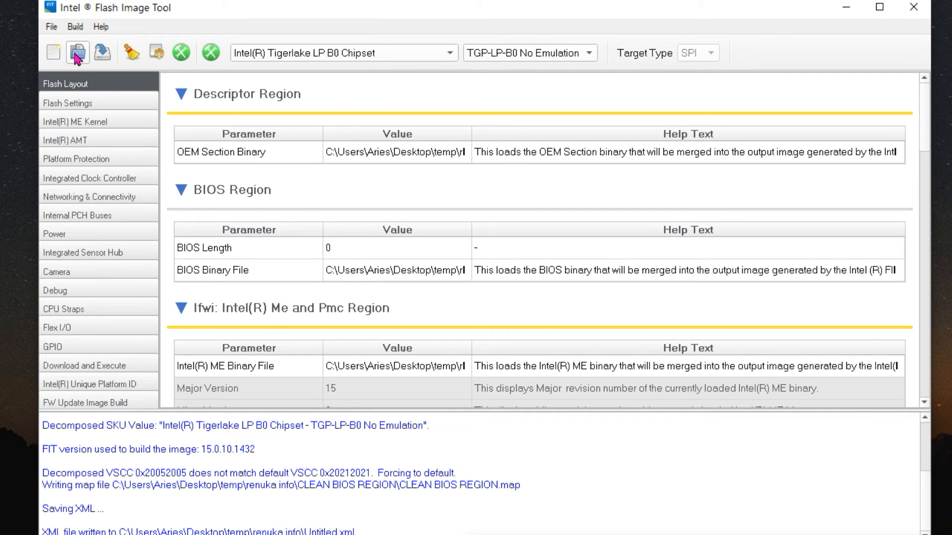
{"action": "left_click", "coordinate": [76, 56]}
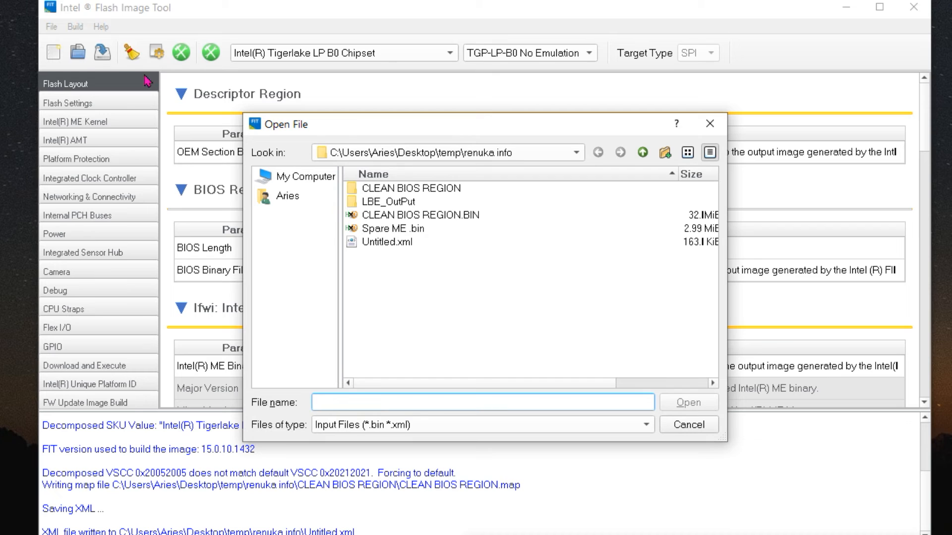
{"action": "left_click", "coordinate": [389, 243]}
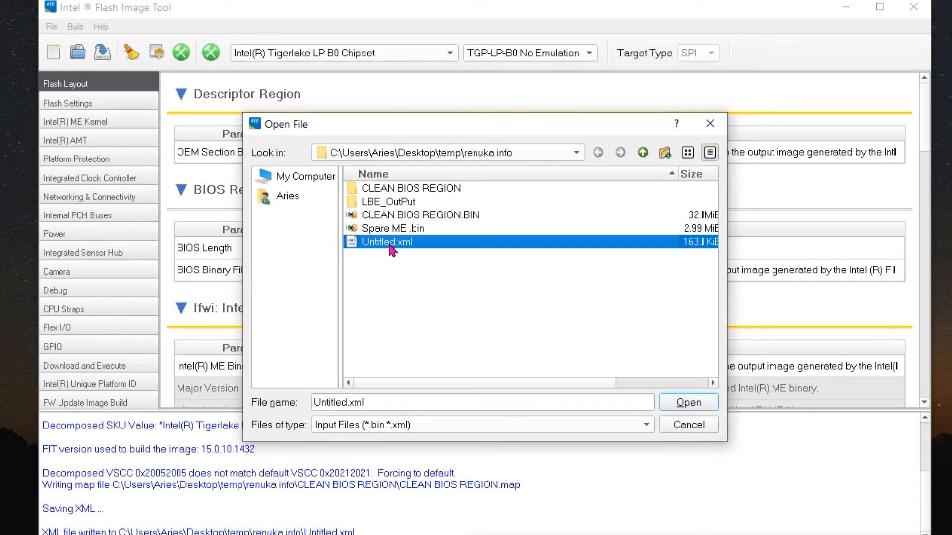
{"action": "left_click", "coordinate": [689, 403]}
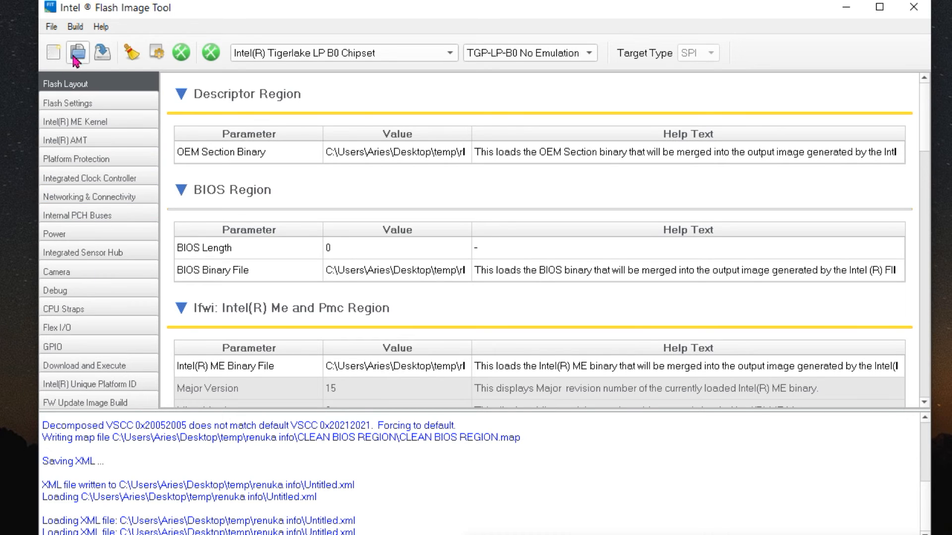
Build the flash image, agreeing to continue with Boot Guard Profile 5 - FVME
{"action": "left_click", "coordinate": [75, 27]}
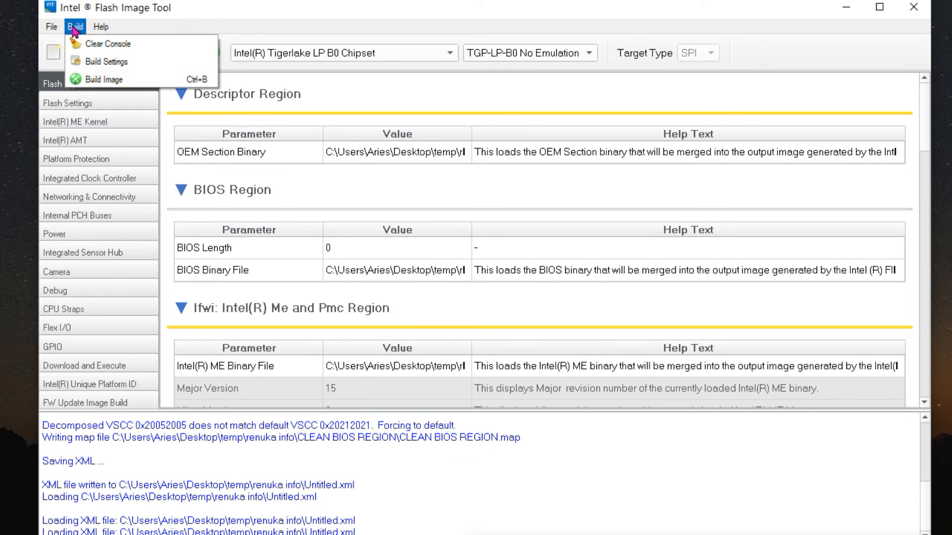
{"action": "left_click", "coordinate": [102, 81]}
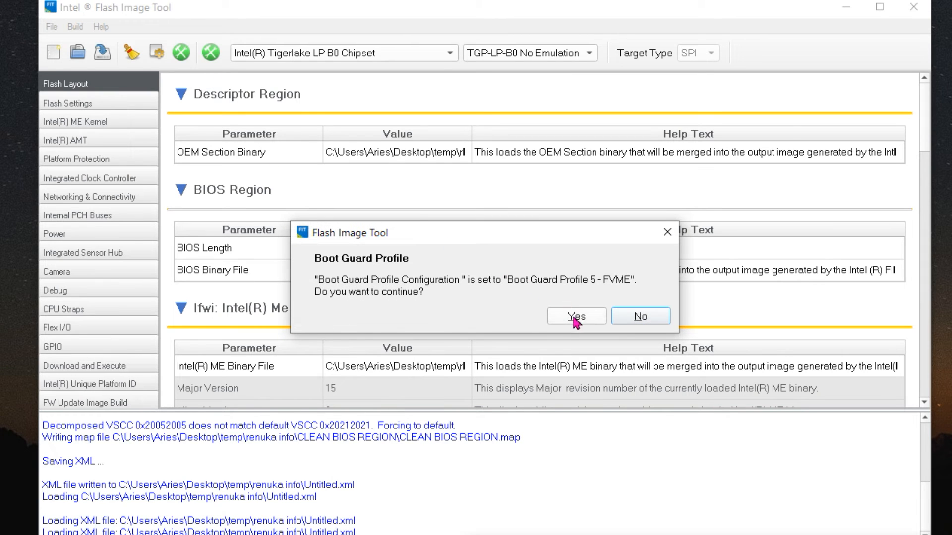
{"action": "left_click", "coordinate": [575, 319]}
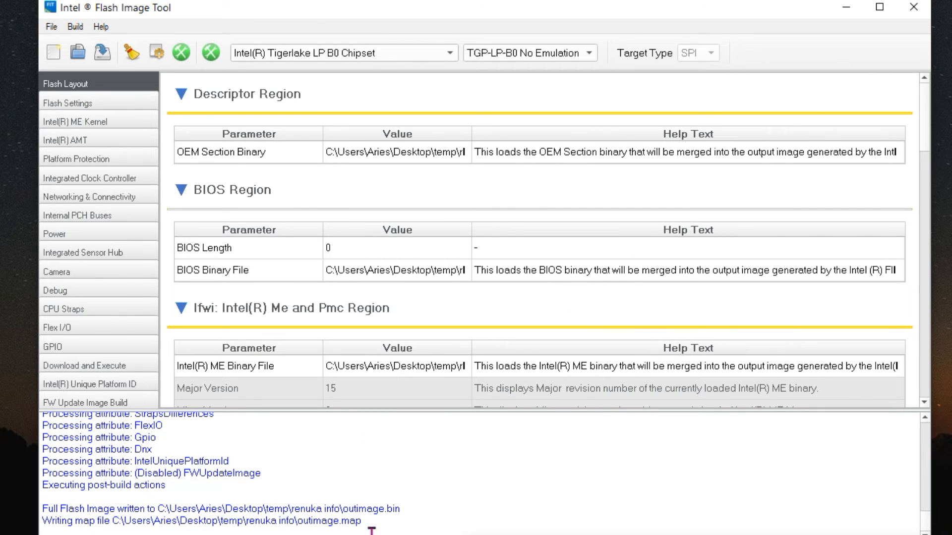
Check the names of the map file and full flash image written at the end of the build log
{"action": "left_click_drag", "start_coordinate": [361, 521], "coordinate": [302, 518]}
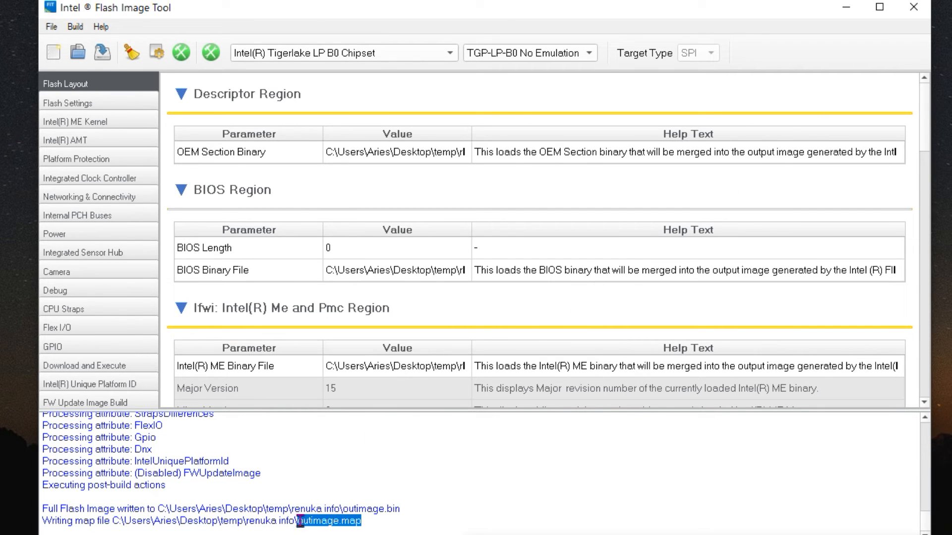
{"action": "left_click", "coordinate": [341, 511]}
{"action": "left_click_drag", "start_coordinate": [343, 511], "coordinate": [404, 507]}
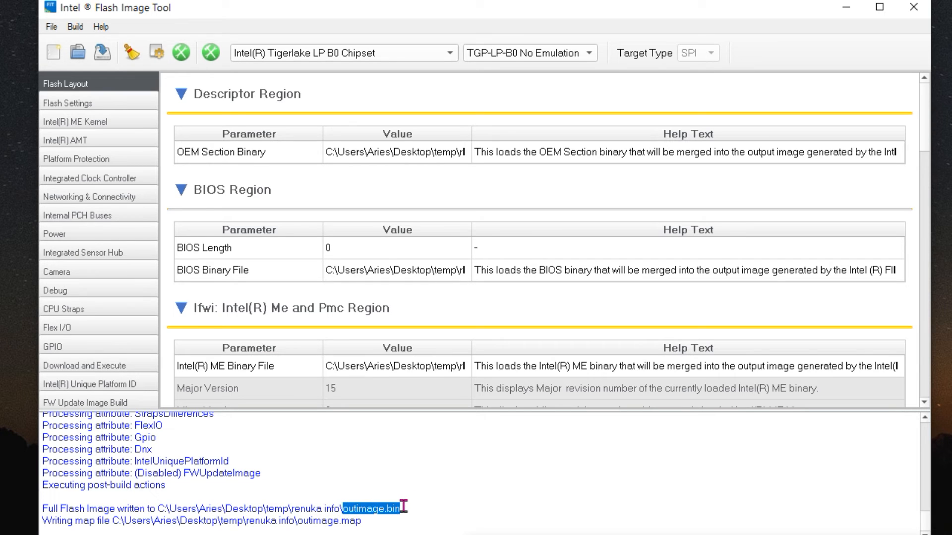
Switch to File Explorer, go up from LBE_OutPut to the working folder, and select the built outimage.bin
{"action": "left_click", "coordinate": [847, 8]}
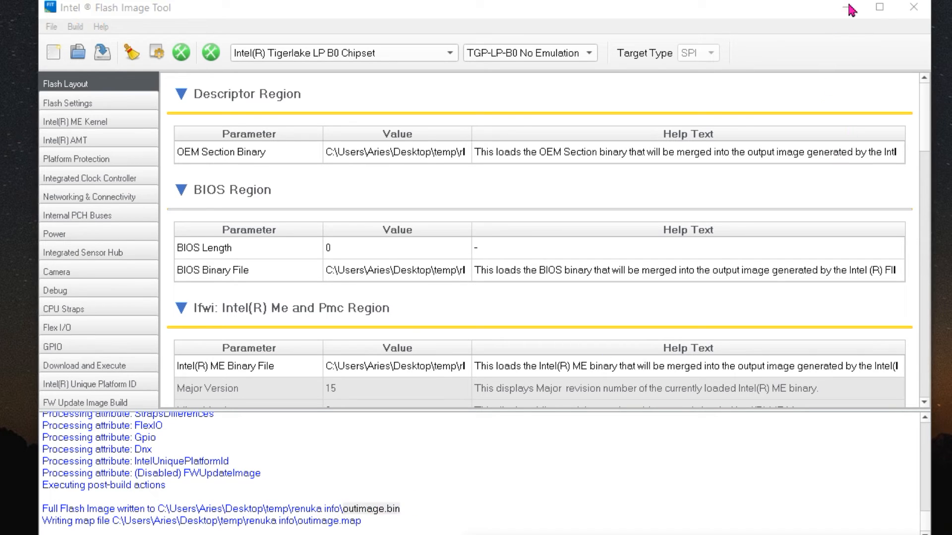
{"action": "left_click", "coordinate": [846, 12]}
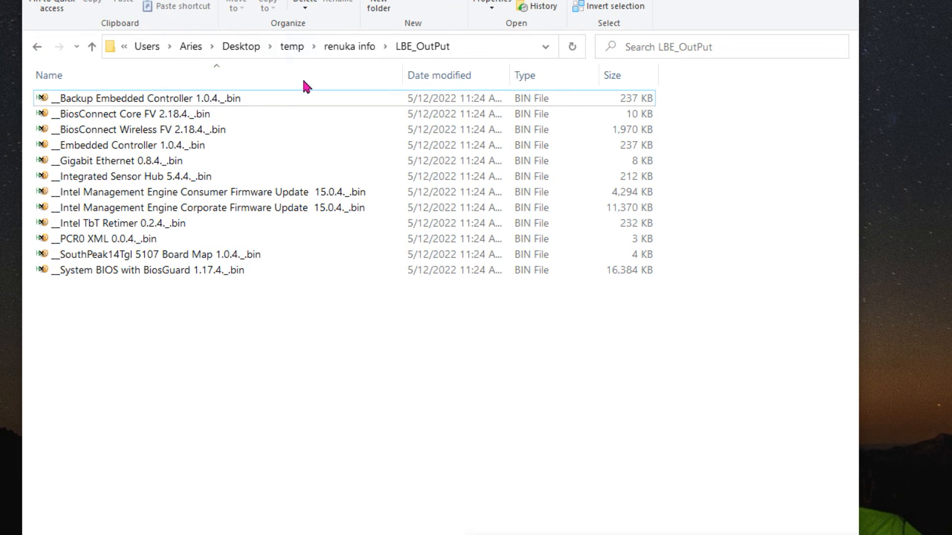
{"action": "left_click", "coordinate": [348, 47]}
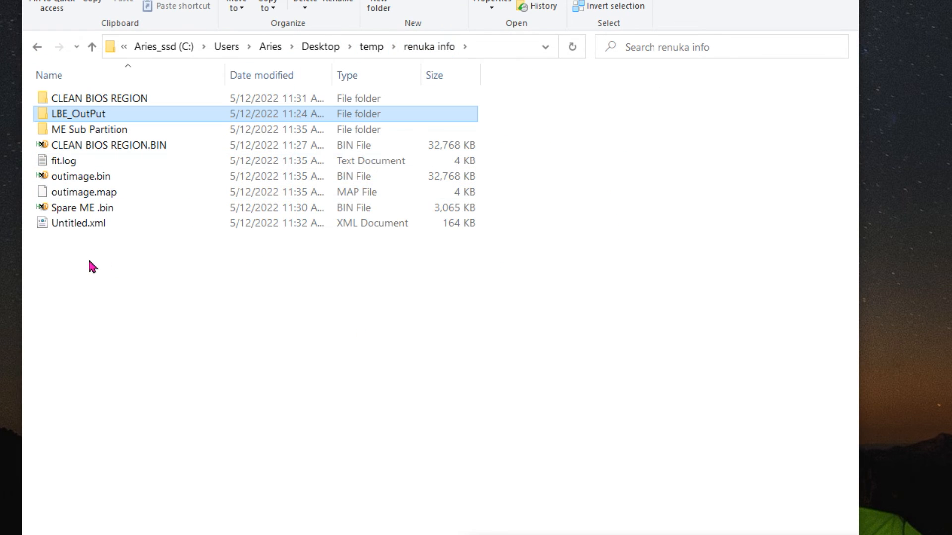
{"action": "left_click", "coordinate": [90, 182]}
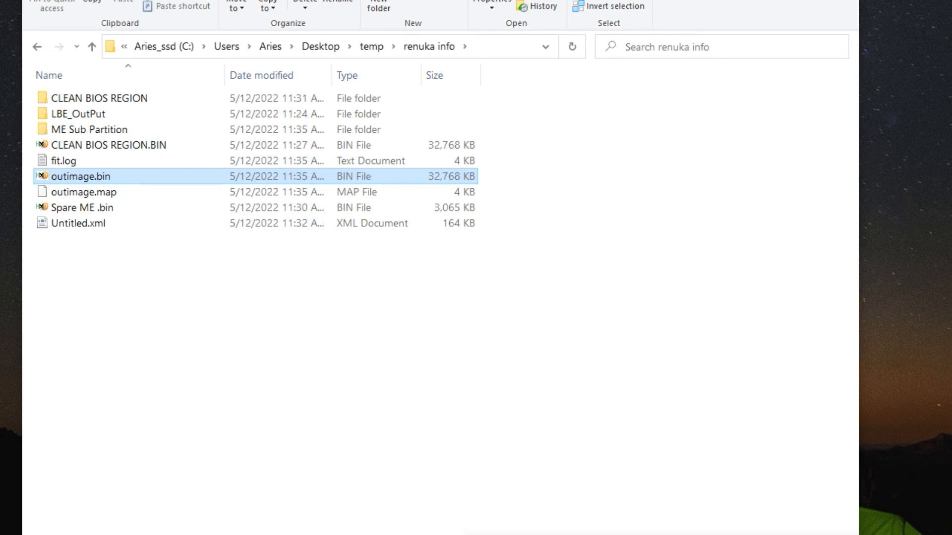
Switch to LBE++ and load outimage.bin as the BIOS file in the Manual ME tool
{"action": "left_click", "coordinate": [615, 534]}
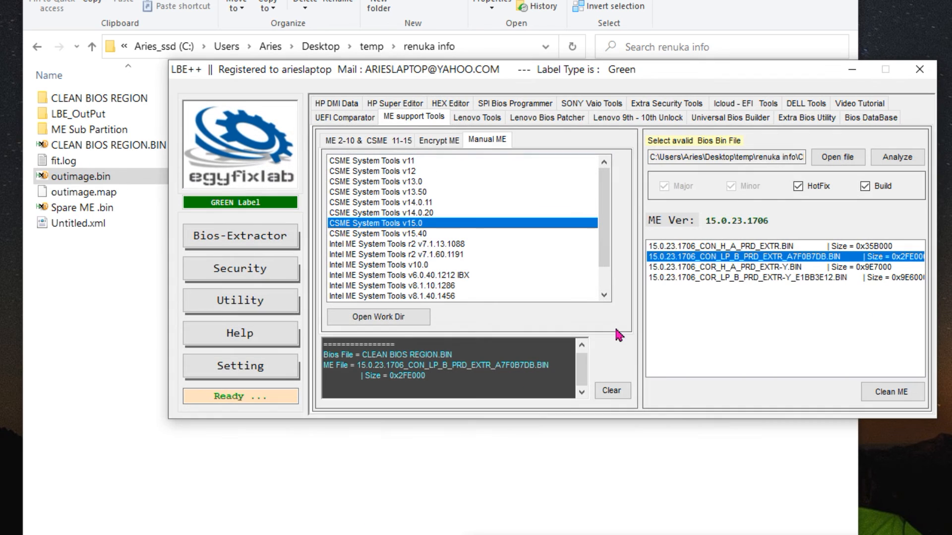
{"action": "left_click", "coordinate": [846, 159]}
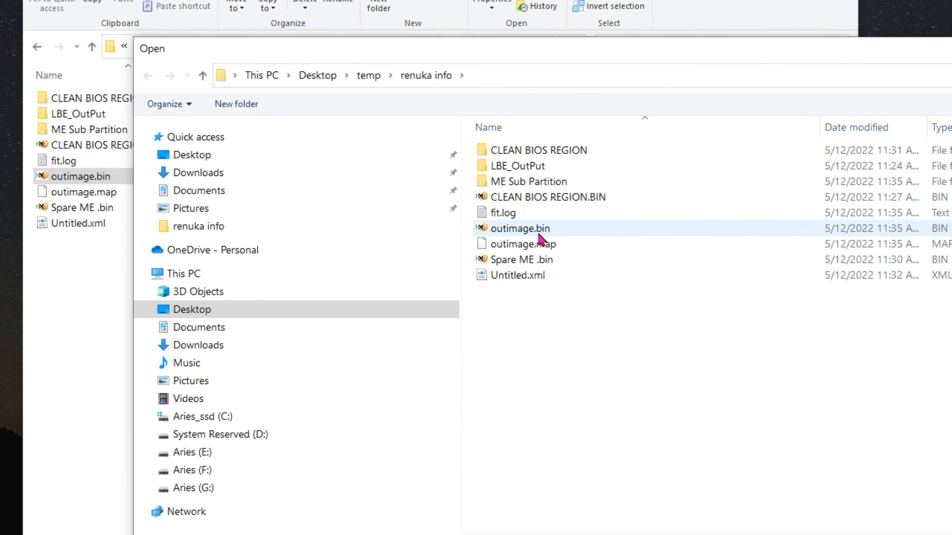
{"action": "double_click", "coordinate": [545, 231]}
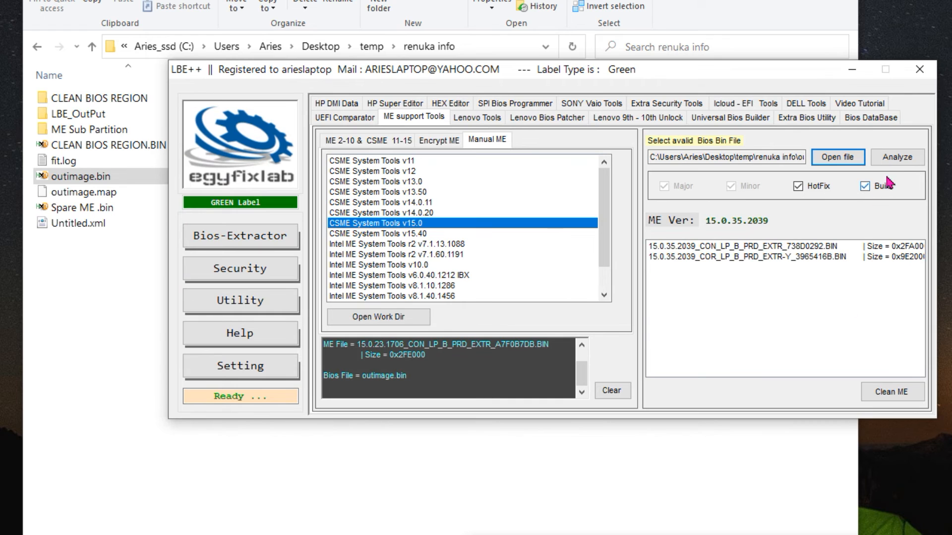
Analyze outimage.bin with ME Analyzer and examine its CSE ME version, release, file system state and Latest entries
{"action": "left_click", "coordinate": [900, 158]}
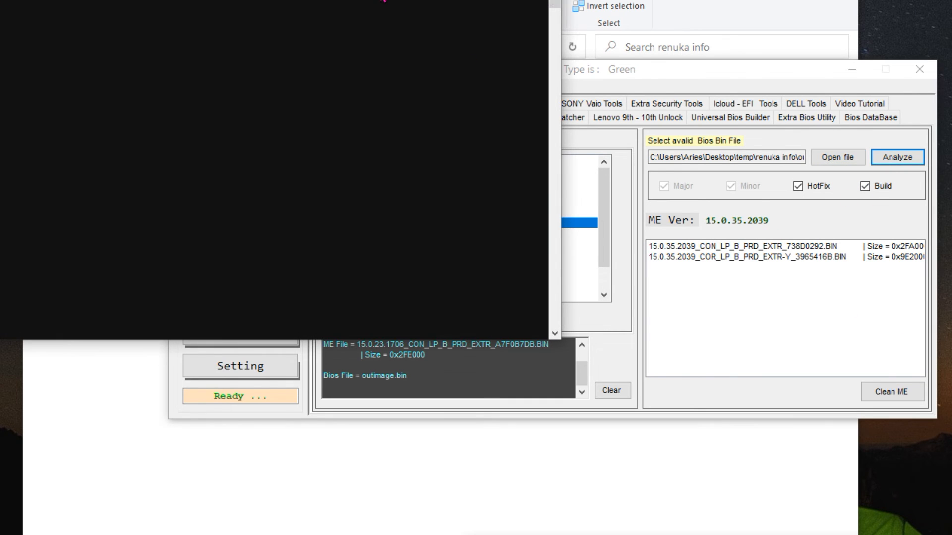
{"action": "left_click_drag", "start_coordinate": [432, 3], "coordinate": [922, 69]}
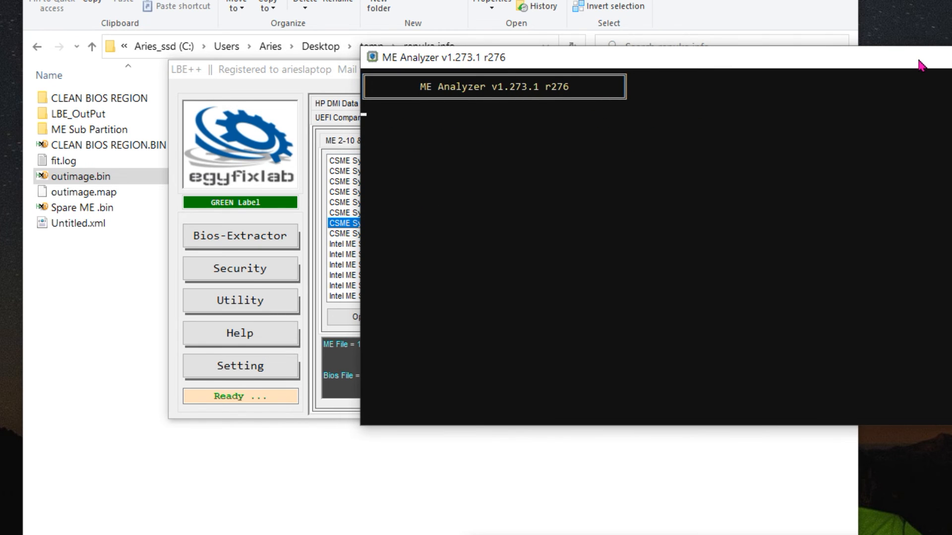
{"action": "key", "text": "Return"}
{"action": "left_click_drag", "start_coordinate": [544, 432], "coordinate": [545, 440]}
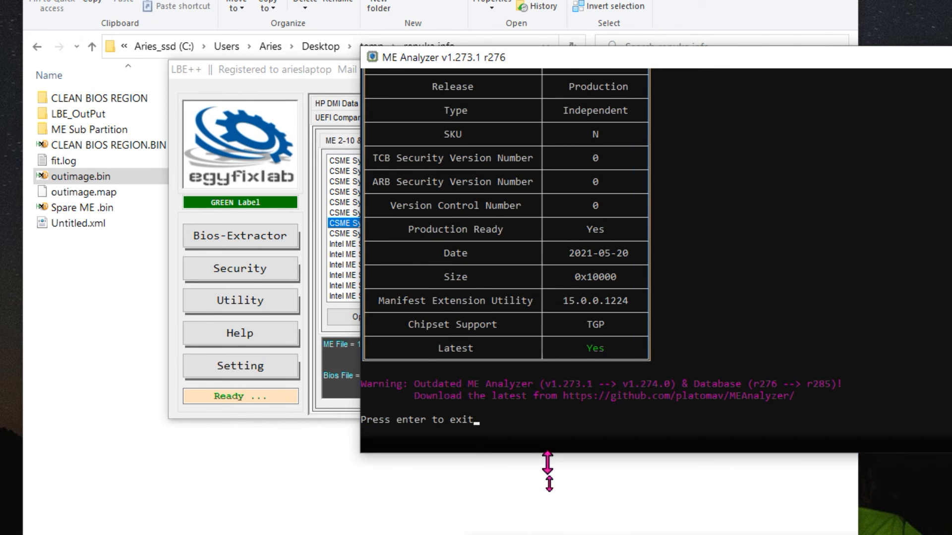
{"action": "scroll", "coordinate": [581, 392], "scroll_direction": "up", "scroll_amount": 3}
{"action": "scroll", "coordinate": [581, 392], "scroll_direction": "up", "scroll_amount": 15}
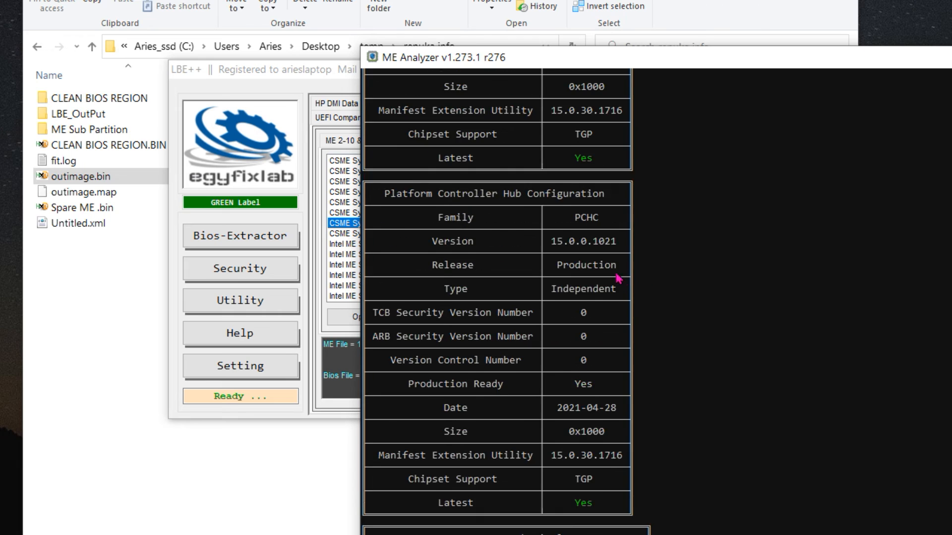
{"action": "scroll", "coordinate": [598, 251], "scroll_direction": "up", "scroll_amount": 4}
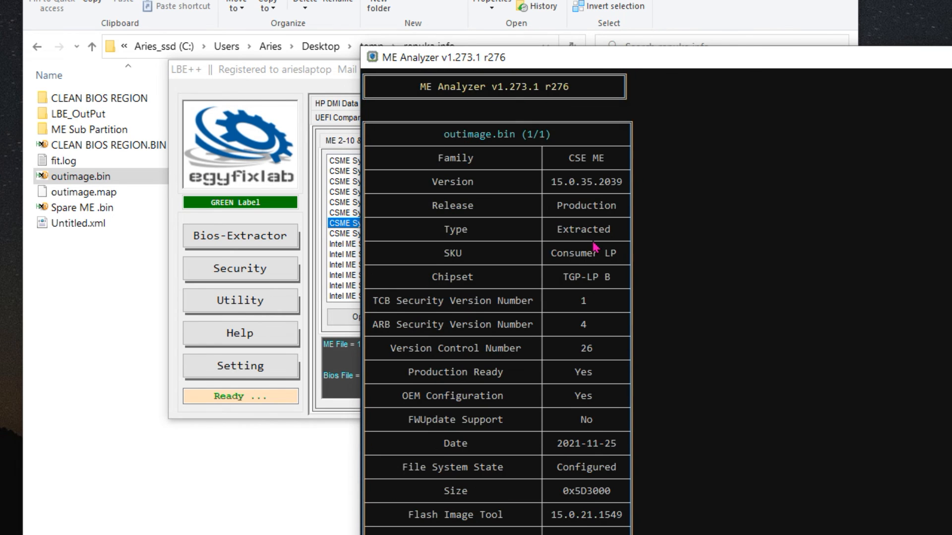
{"action": "scroll", "coordinate": [593, 246], "scroll_direction": "down", "scroll_amount": 2}
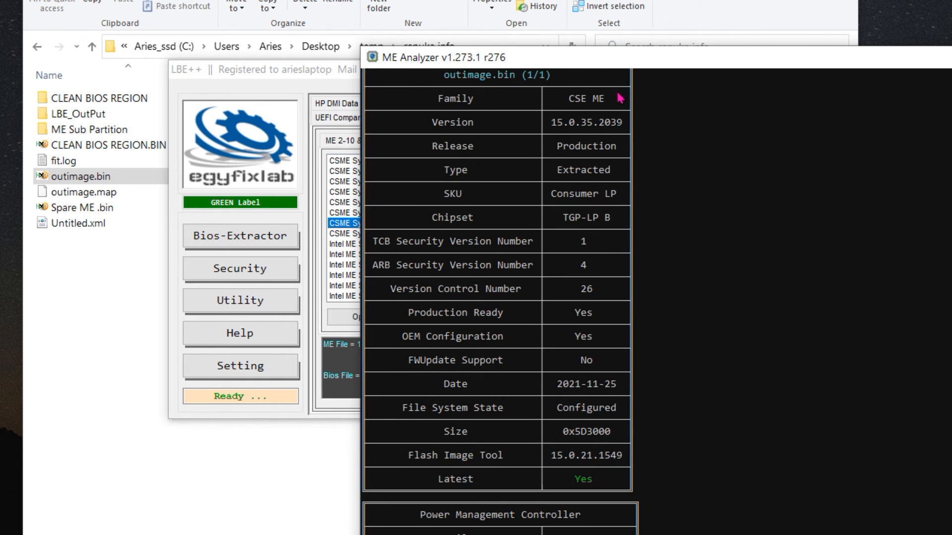
Place the outimage.bin and CLEAN BIOS REGION.BIN analysis windows side by side and compare their CSE ME tables
{"action": "left_click_drag", "start_coordinate": [611, 64], "coordinate": [595, 14]}
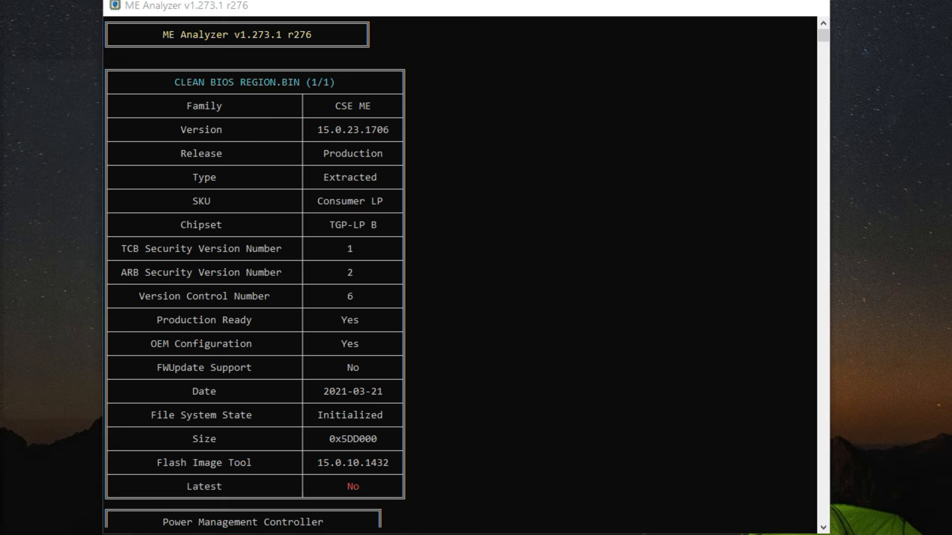
{"action": "left_click", "coordinate": [347, 534]}
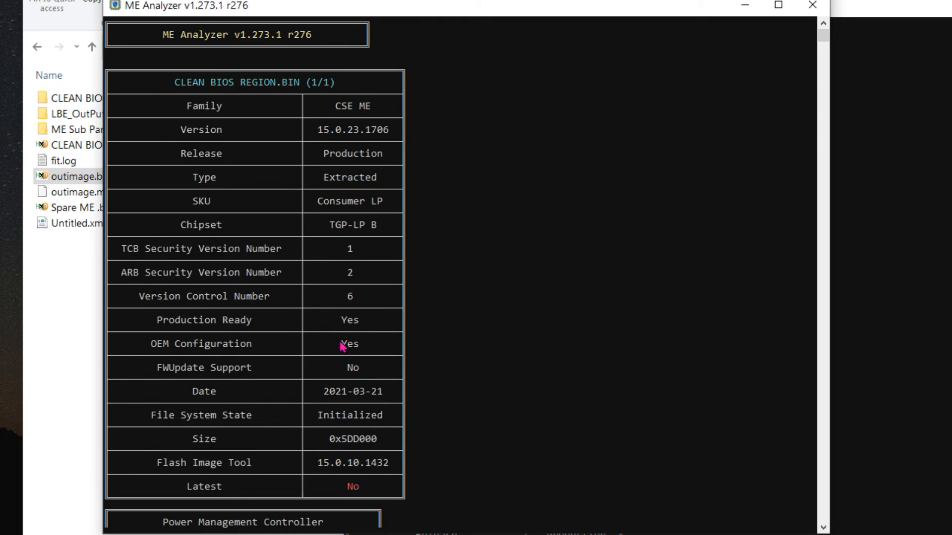
{"action": "left_click", "coordinate": [928, 12]}
{"action": "left_click_drag", "start_coordinate": [268, 9], "coordinate": [214, 2]}
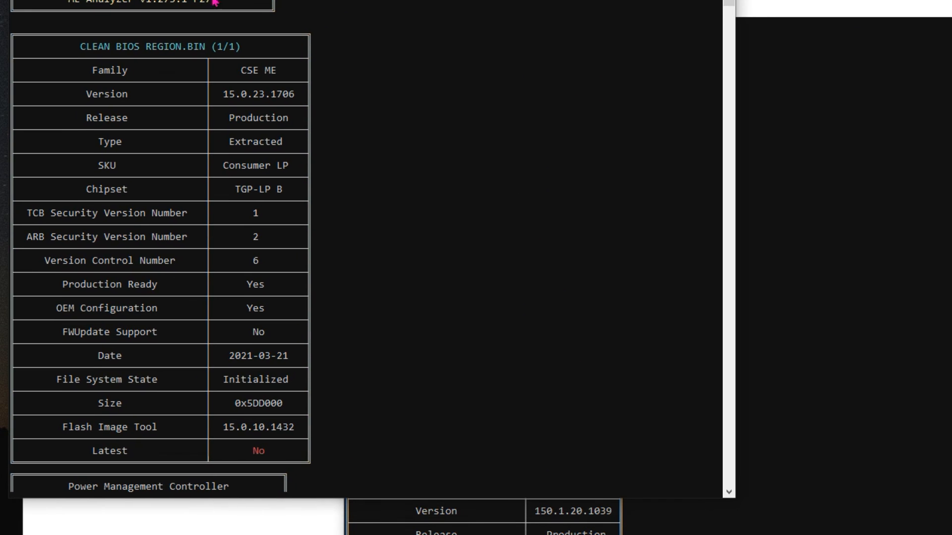
{"action": "left_click", "coordinate": [835, 15]}
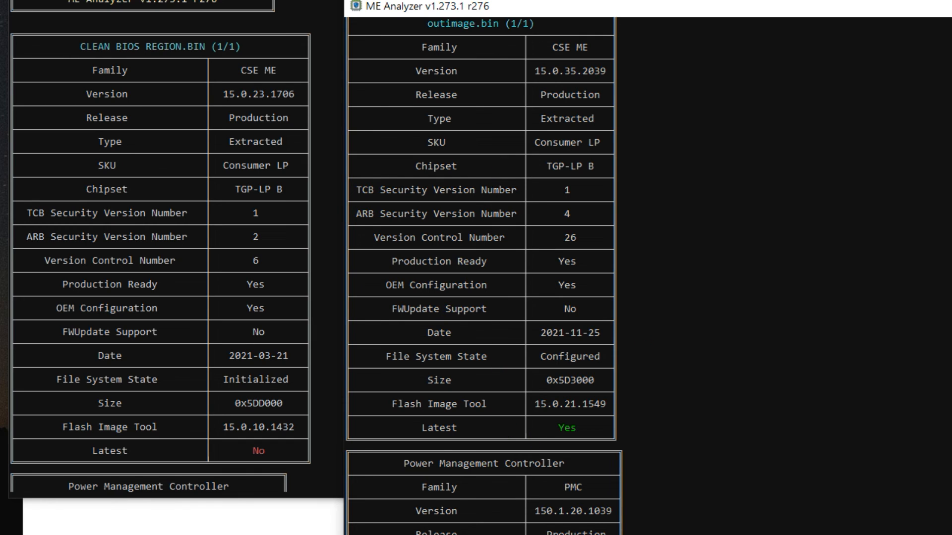
{"action": "scroll", "coordinate": [484, 276], "scroll_direction": "up", "scroll_amount": 1}
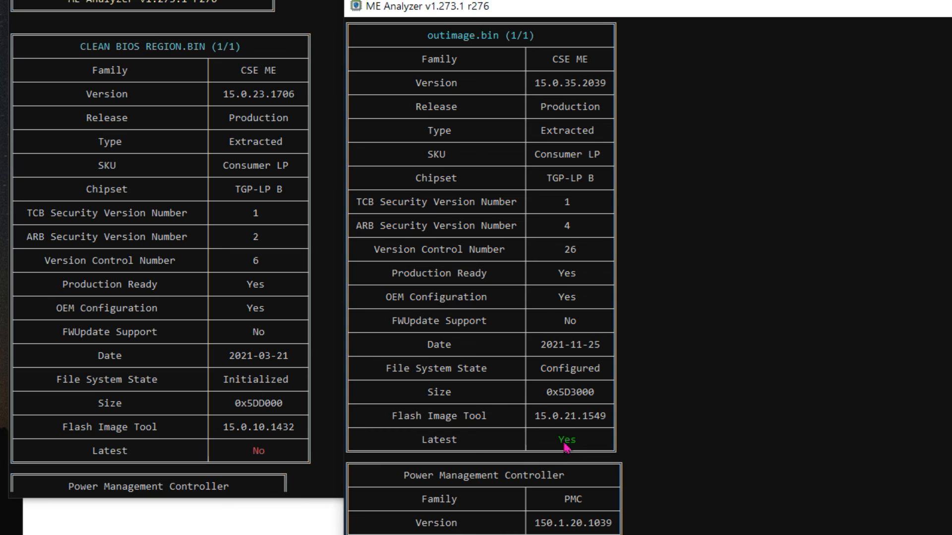
Compare the Power Management Controller tables of CLEAN BIOS REGION.BIN and outimage.bin
{"action": "scroll", "coordinate": [179, 346], "scroll_direction": "down", "scroll_amount": 14}
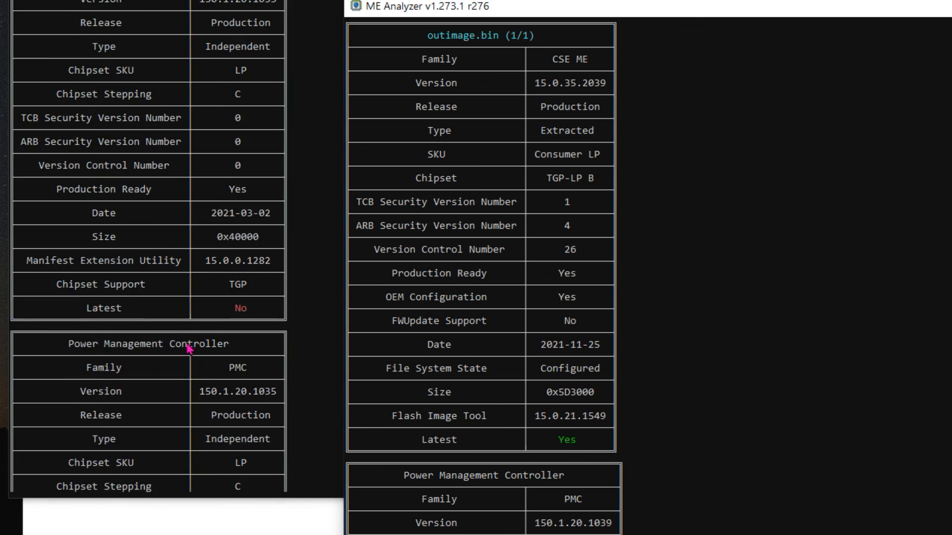
{"action": "scroll", "coordinate": [190, 349], "scroll_direction": "up", "scroll_amount": 1}
{"action": "scroll", "coordinate": [644, 319], "scroll_direction": "down", "scroll_amount": 5}
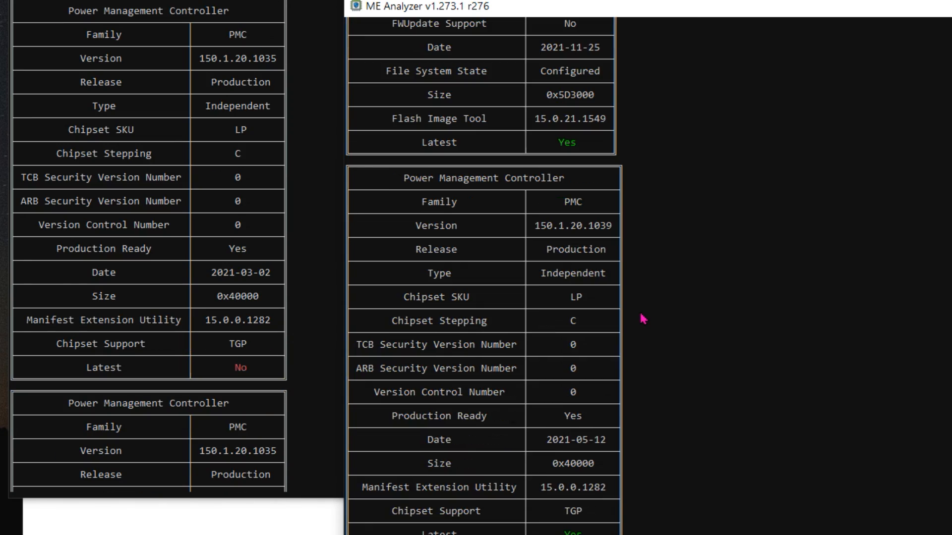
{"action": "scroll", "coordinate": [653, 270], "scroll_direction": "down", "scroll_amount": 2}
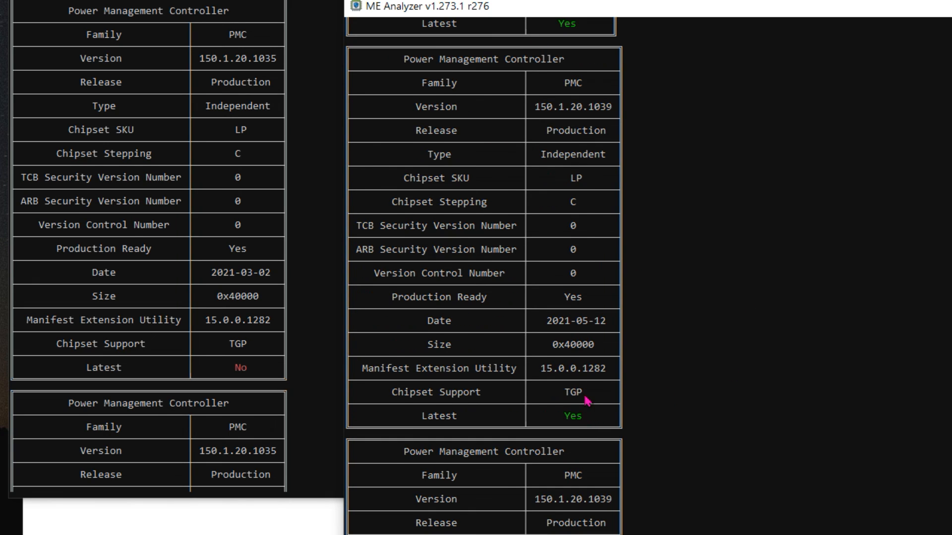
{"action": "scroll", "coordinate": [587, 397], "scroll_direction": "up", "scroll_amount": 2}
{"action": "scroll", "coordinate": [570, 397], "scroll_direction": "down", "scroll_amount": 2}
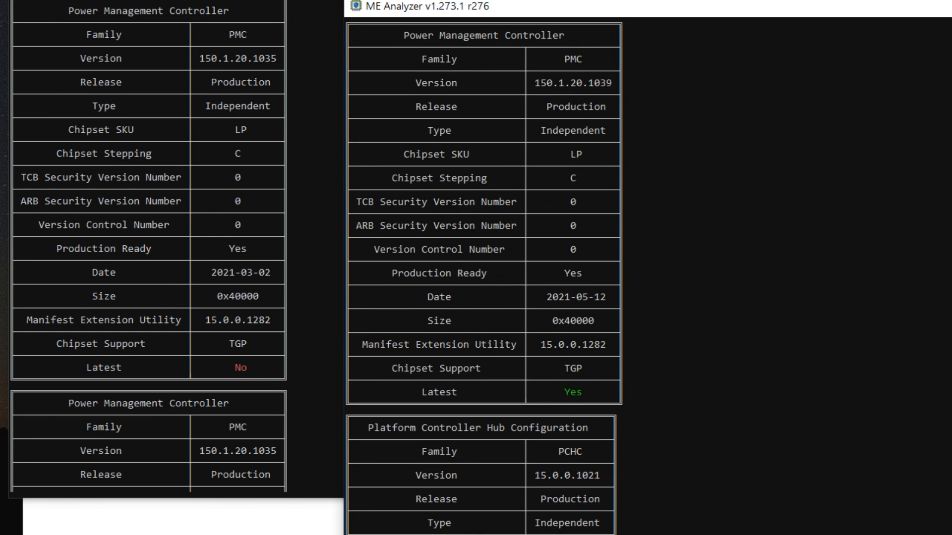
{"action": "scroll", "coordinate": [109, 392], "scroll_direction": "down", "scroll_amount": 6}
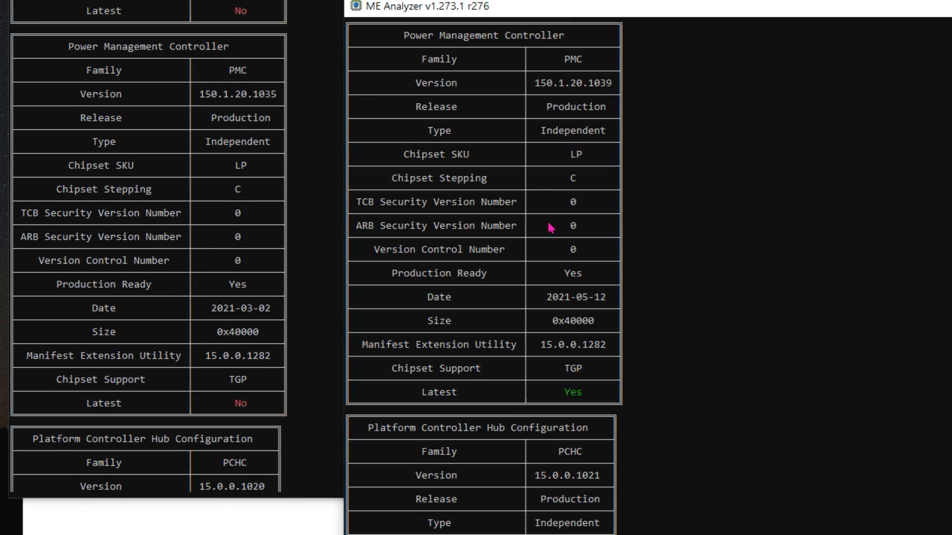
Compare the Platform Controller Hub Configuration tables in the two analysis reports
{"action": "scroll", "coordinate": [521, 355], "scroll_direction": "down", "scroll_amount": 5}
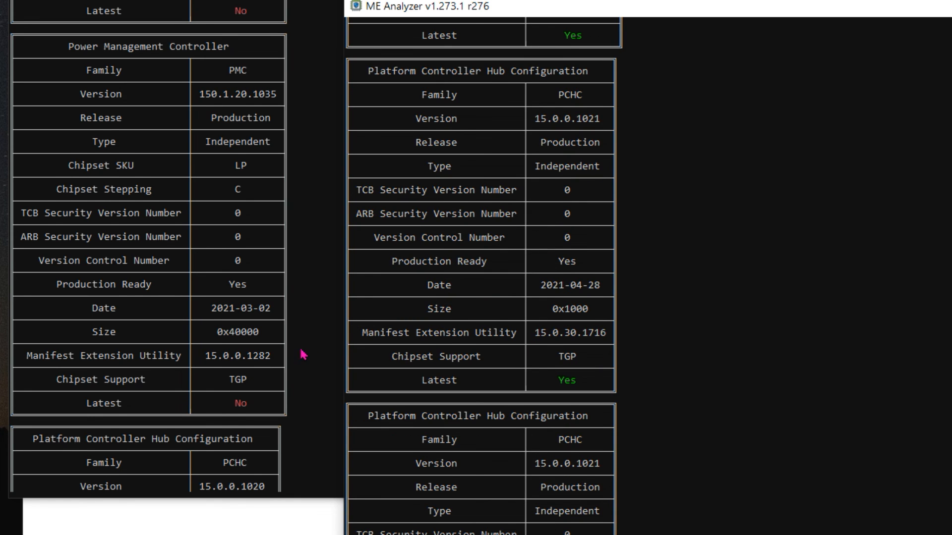
{"action": "scroll", "coordinate": [206, 365], "scroll_direction": "down", "scroll_amount": 6}
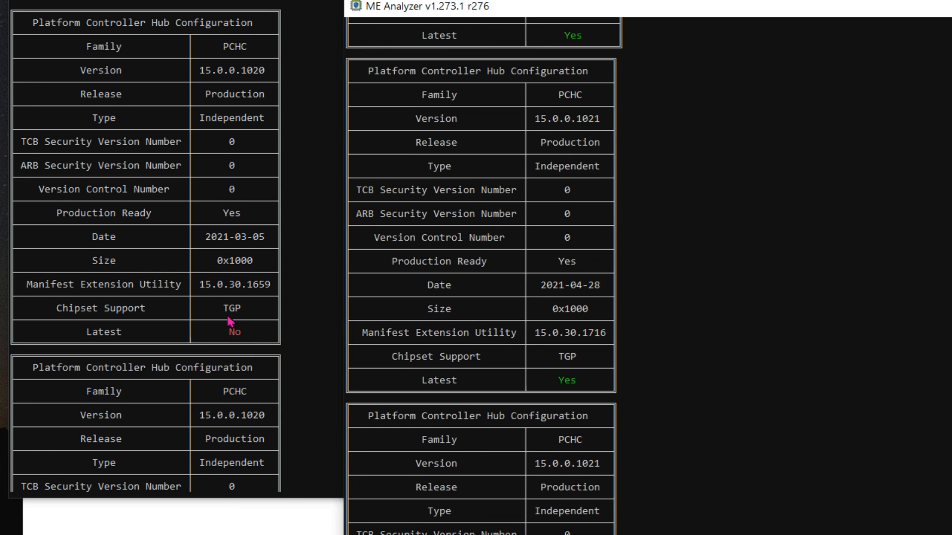
{"action": "scroll", "coordinate": [521, 323], "scroll_direction": "down", "scroll_amount": 8}
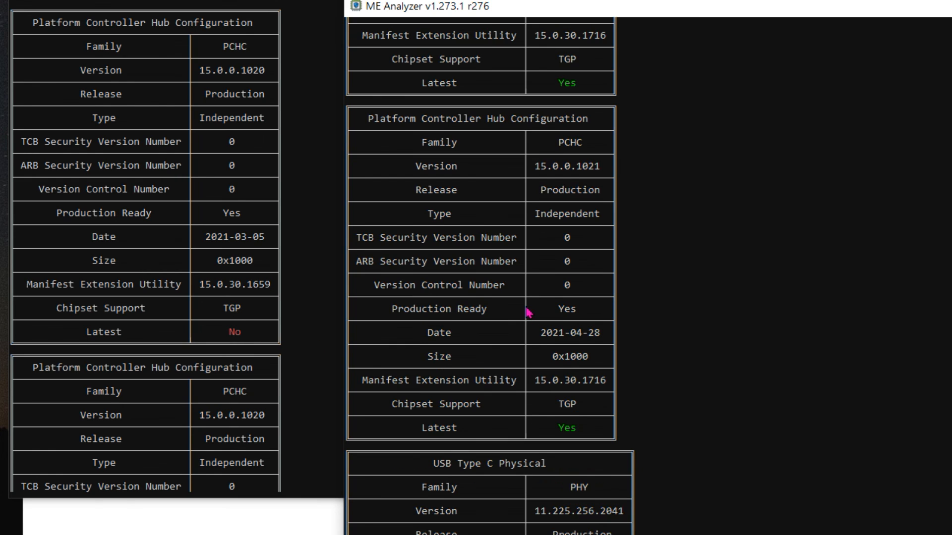
{"action": "scroll", "coordinate": [175, 340], "scroll_direction": "down", "scroll_amount": 5}
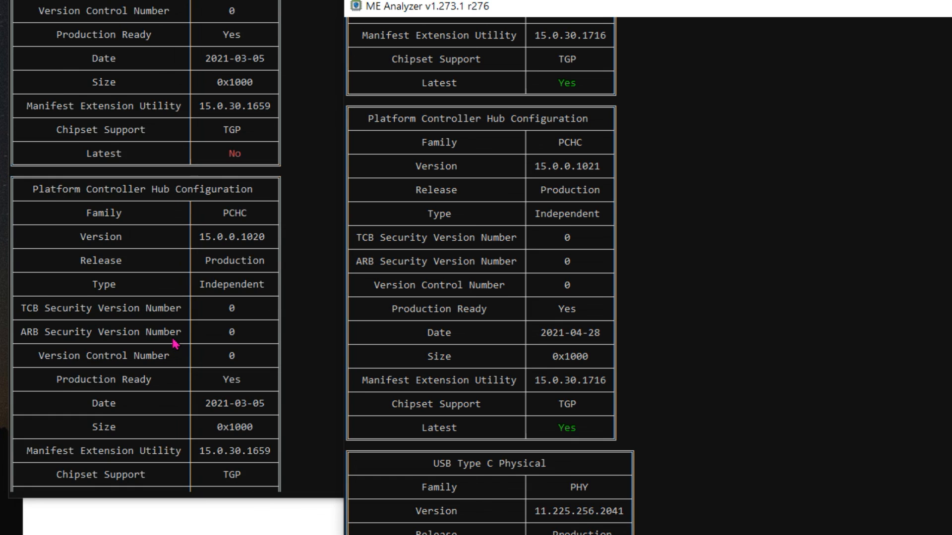
{"action": "scroll", "coordinate": [175, 343], "scroll_direction": "down", "scroll_amount": 3}
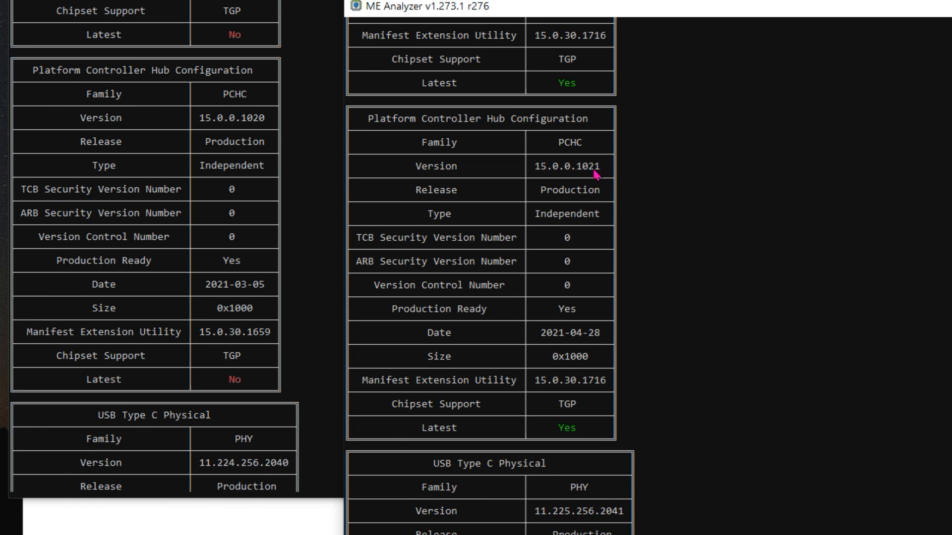
Compare the USB Type C Physical tables of both files through to the end of each report
{"action": "scroll", "coordinate": [529, 416], "scroll_direction": "down", "scroll_amount": 10}
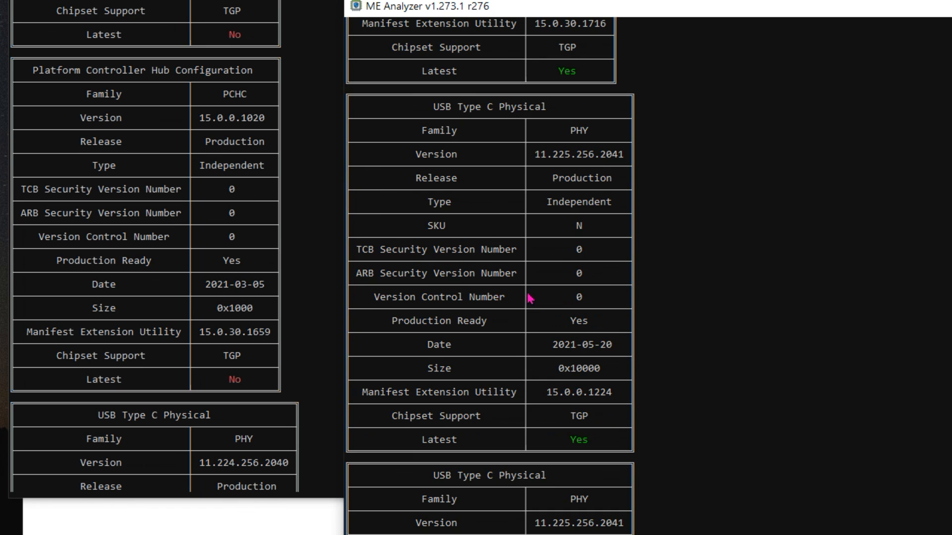
{"action": "scroll", "coordinate": [169, 330], "scroll_direction": "down", "scroll_amount": 8}
{"action": "scroll", "coordinate": [174, 327], "scroll_direction": "down", "scroll_amount": 2}
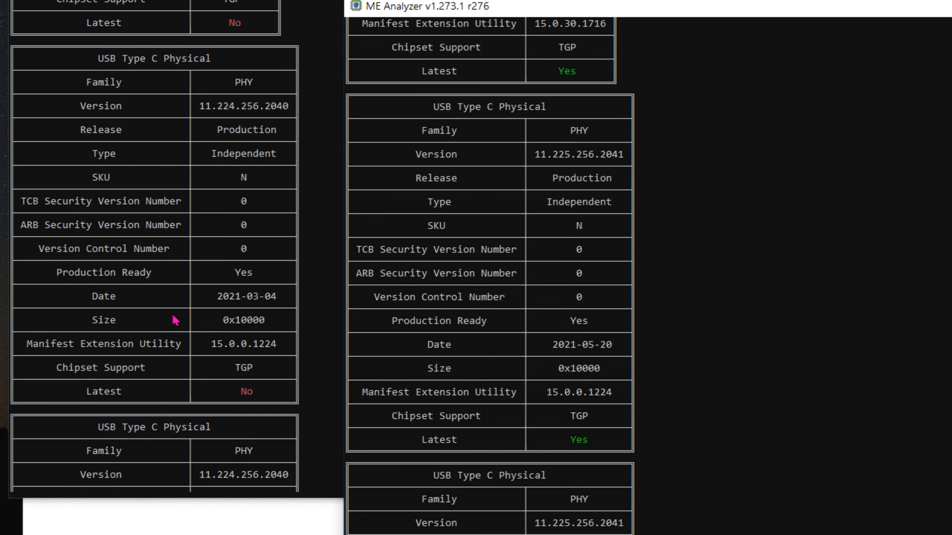
{"action": "scroll", "coordinate": [512, 273], "scroll_direction": "down", "scroll_amount": 2}
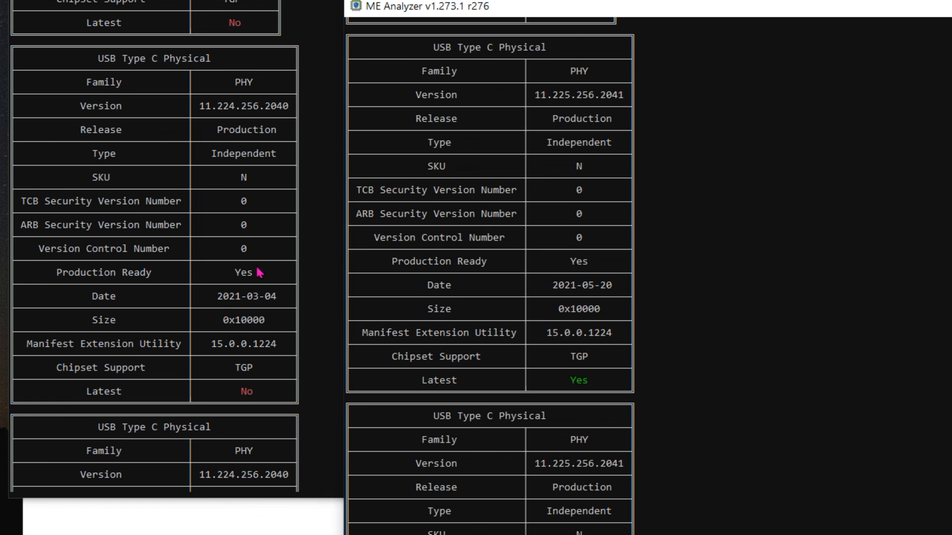
{"action": "scroll", "coordinate": [257, 268], "scroll_direction": "down", "scroll_amount": 2}
{"action": "scroll", "coordinate": [257, 272], "scroll_direction": "down", "scroll_amount": 5}
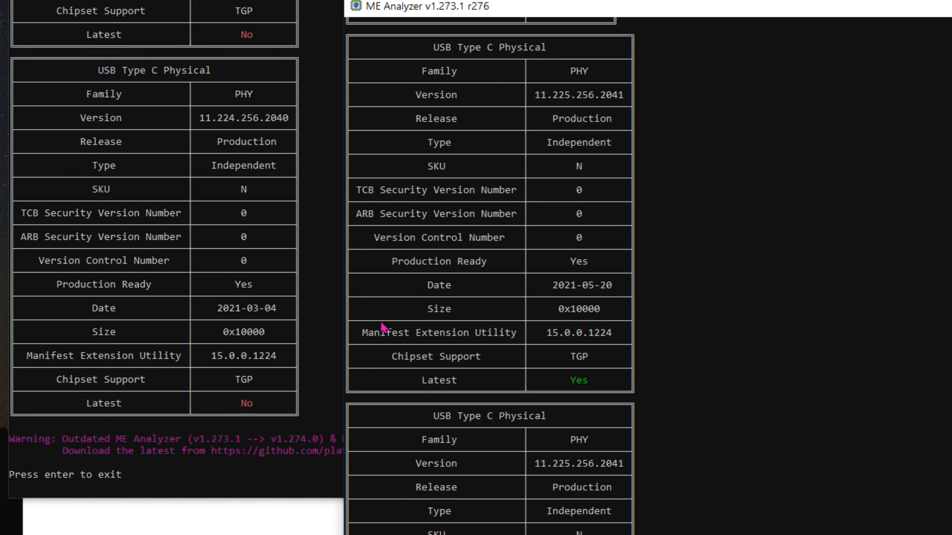
{"action": "scroll", "coordinate": [597, 327], "scroll_direction": "down", "scroll_amount": 2}
{"action": "scroll", "coordinate": [599, 327], "scroll_direction": "down", "scroll_amount": 4}
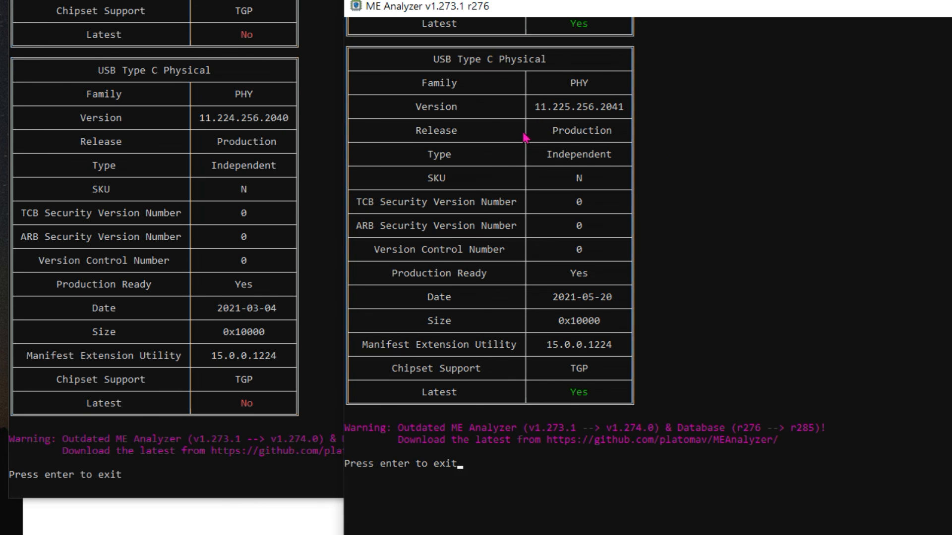
{"action": "scroll", "coordinate": [241, 207], "scroll_direction": "up", "scroll_amount": 4}
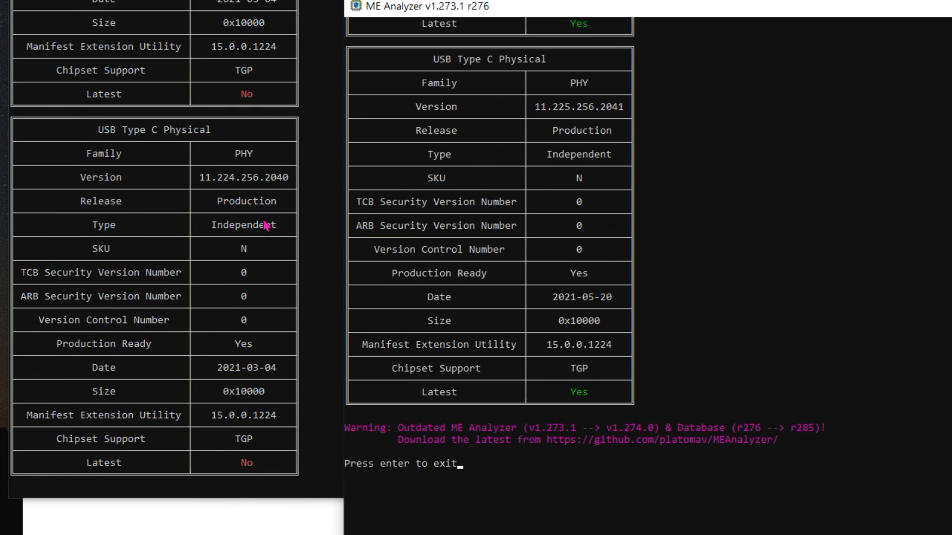
{"action": "scroll", "coordinate": [245, 233], "scroll_direction": "down", "scroll_amount": 4}
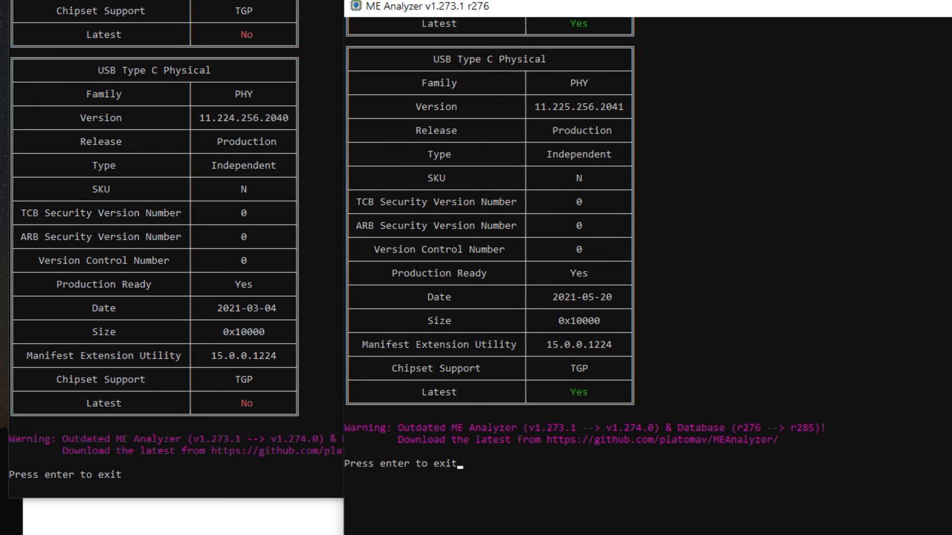
Review the whole outimage.bin report once more from the CSE ME table to the end, checking each Latest entry
{"action": "scroll", "coordinate": [597, 301], "scroll_direction": "up", "scroll_amount": 20}
{"action": "scroll", "coordinate": [524, 226], "scroll_direction": "up", "scroll_amount": 1}
{"action": "scroll", "coordinate": [546, 251], "scroll_direction": "down", "scroll_amount": 2}
{"action": "scroll", "coordinate": [546, 251], "scroll_direction": "up", "scroll_amount": 2}
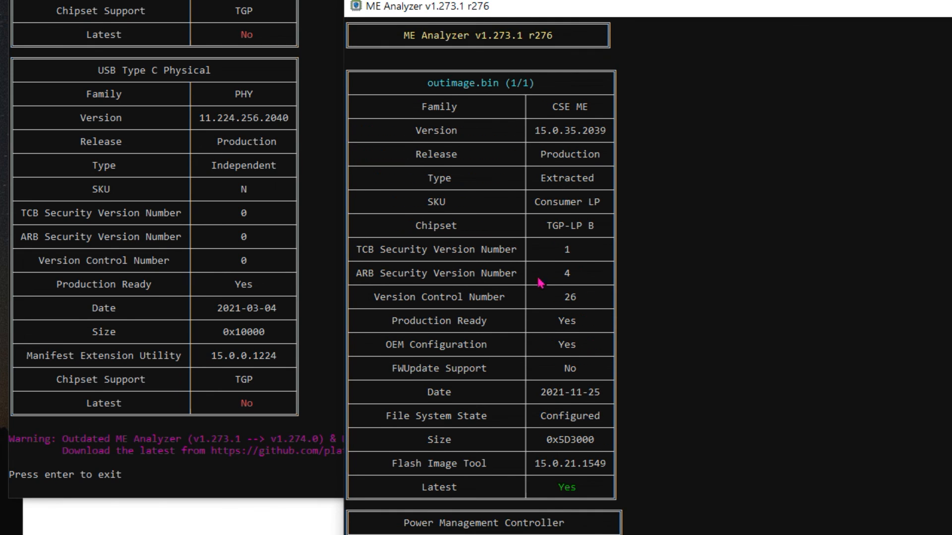
{"action": "scroll", "coordinate": [541, 294], "scroll_direction": "down", "scroll_amount": 2}
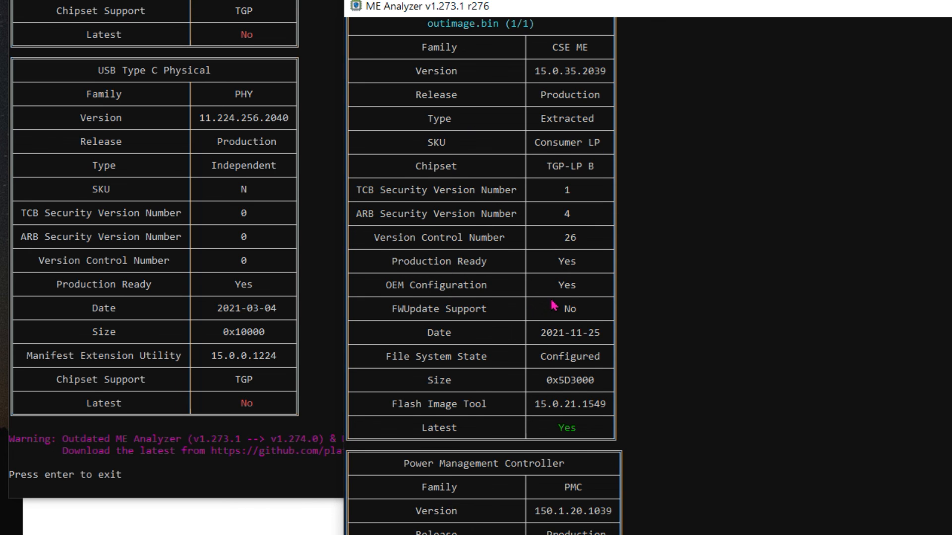
{"action": "scroll", "coordinate": [555, 306], "scroll_direction": "down", "scroll_amount": 5}
{"action": "scroll", "coordinate": [557, 366], "scroll_direction": "down", "scroll_amount": 2}
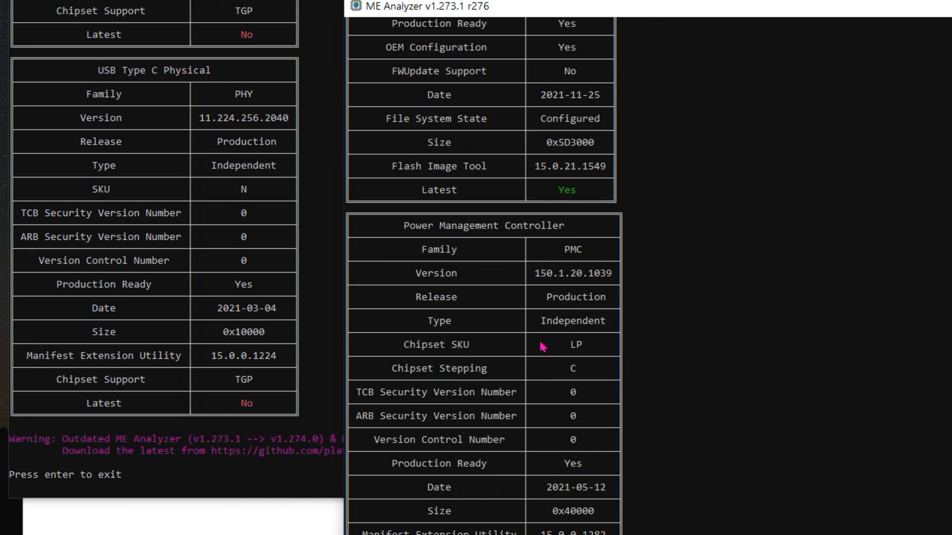
{"action": "scroll", "coordinate": [567, 258], "scroll_direction": "down", "scroll_amount": 12}
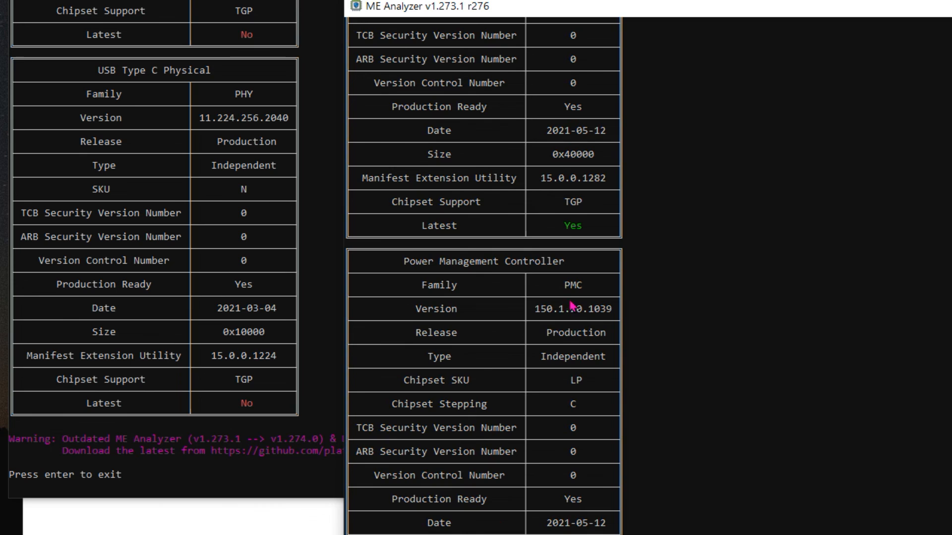
{"action": "scroll", "coordinate": [573, 308], "scroll_direction": "down", "scroll_amount": 10}
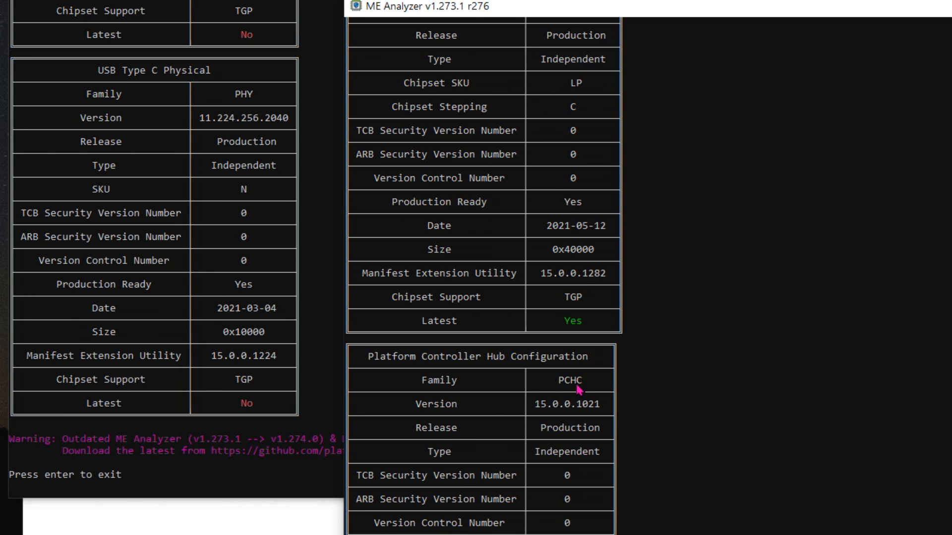
{"action": "scroll", "coordinate": [578, 387], "scroll_direction": "down", "scroll_amount": 12}
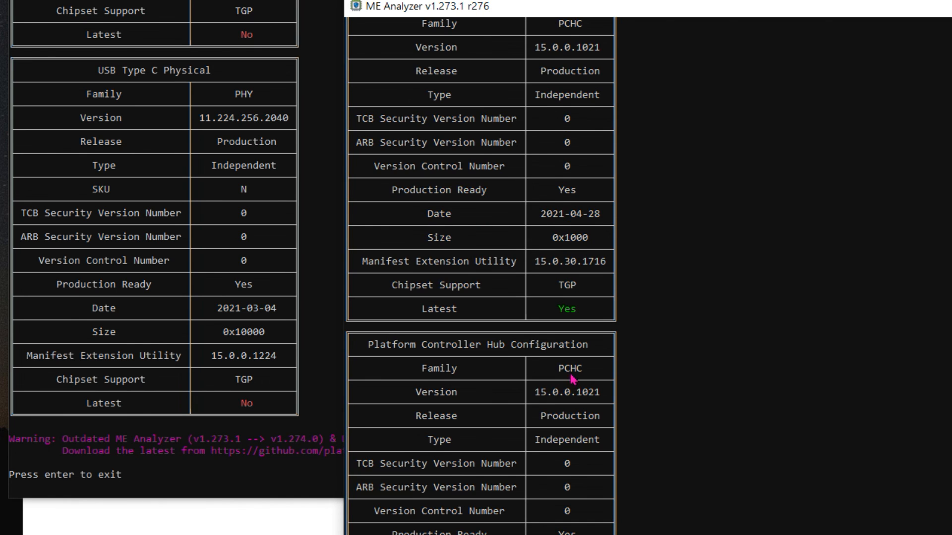
{"action": "scroll", "coordinate": [572, 380], "scroll_direction": "down", "scroll_amount": 20}
{"action": "scroll", "coordinate": [567, 337], "scroll_direction": "down", "scroll_amount": 10}
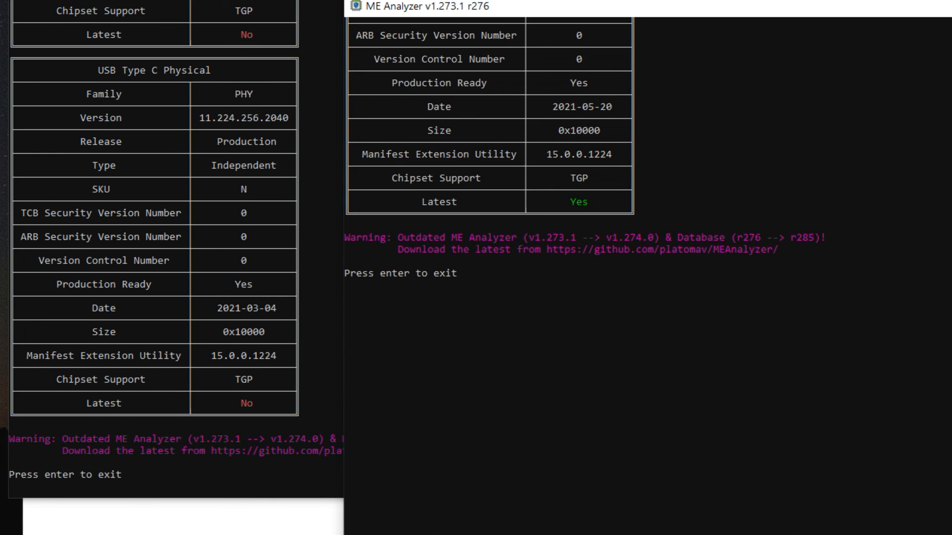
Exit both ME Analyzer reports and close LBE++ to return to the working folder in File Explorer
{"action": "key", "text": "Return"}
{"action": "key", "text": "Return"}
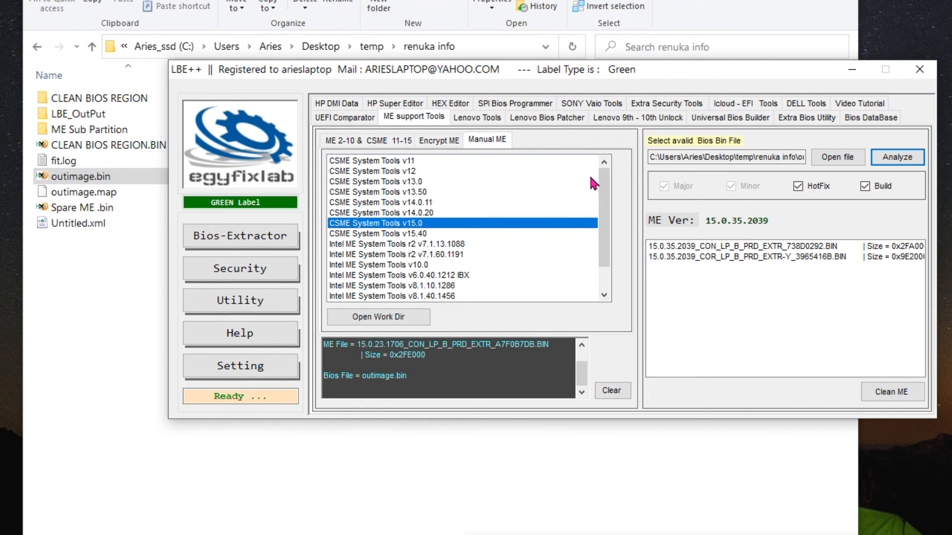
{"action": "left_click", "coordinate": [920, 69]}
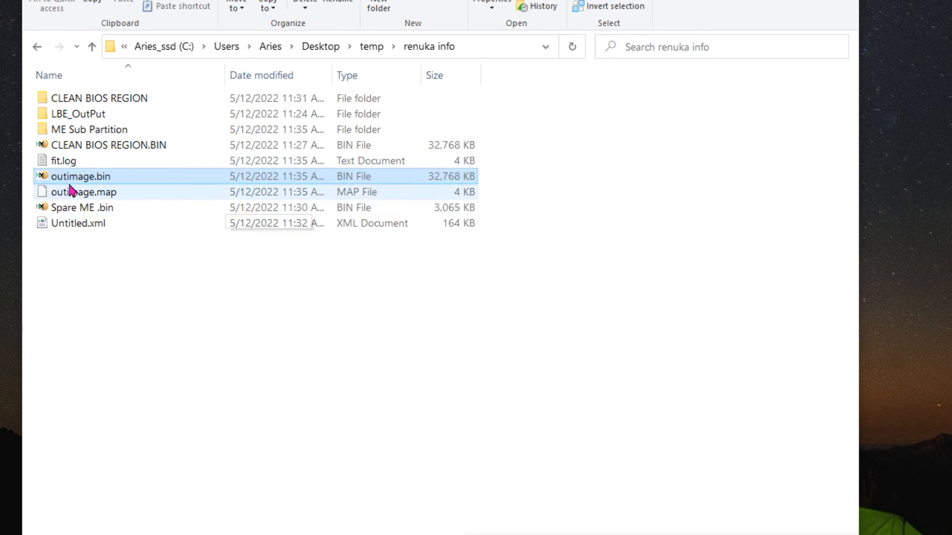